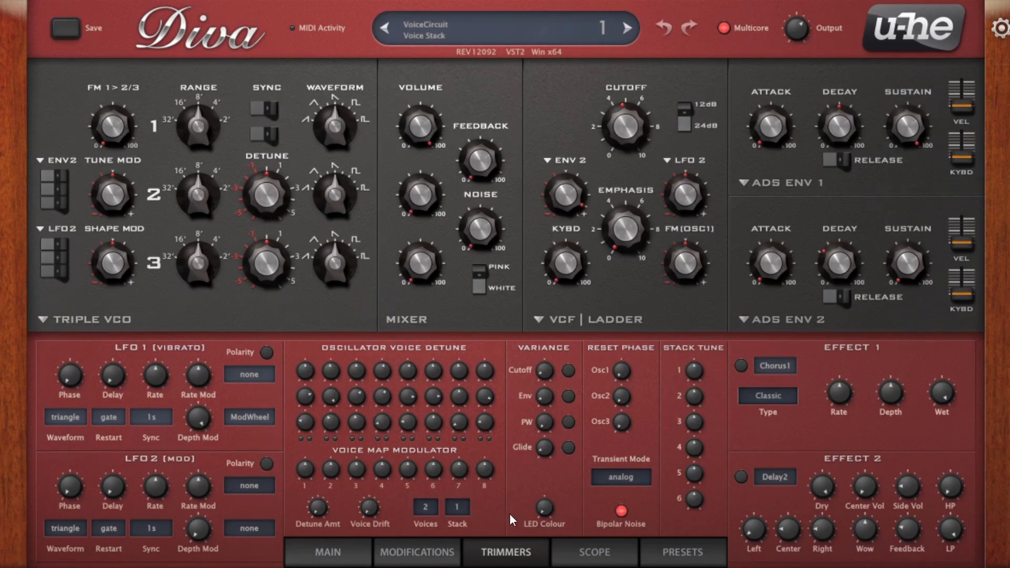
Step: Look through the synth's Scope, Modifications, Trimmers and Main pages, ending on the Trimmers page
click(577, 545)
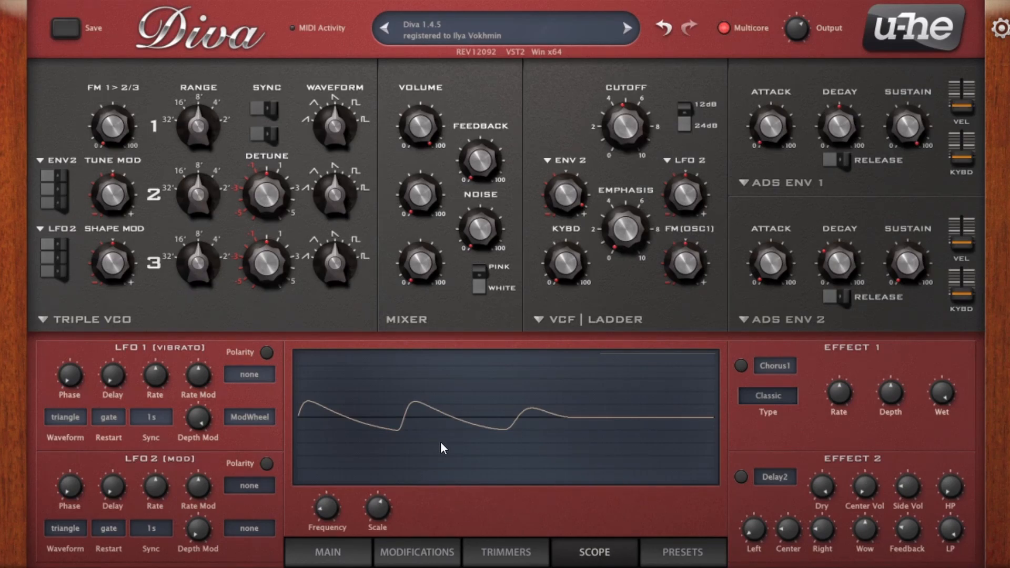
click(450, 550)
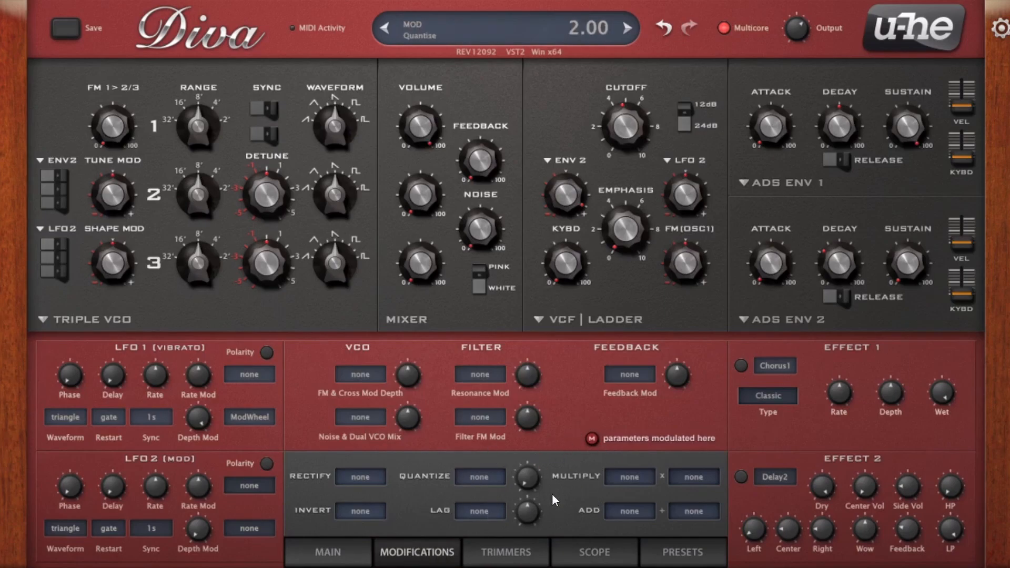
click(524, 552)
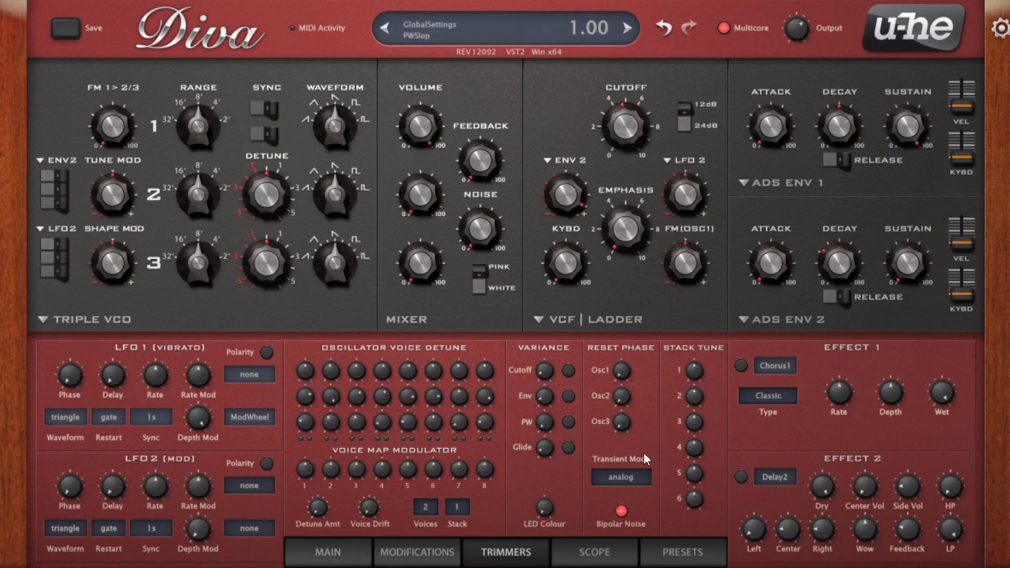
click(585, 552)
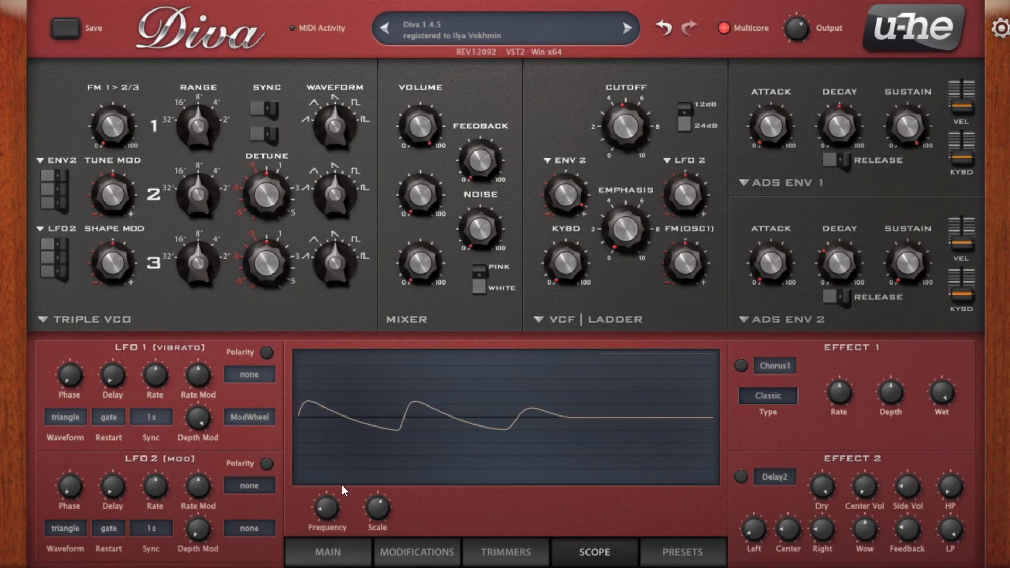
click(529, 549)
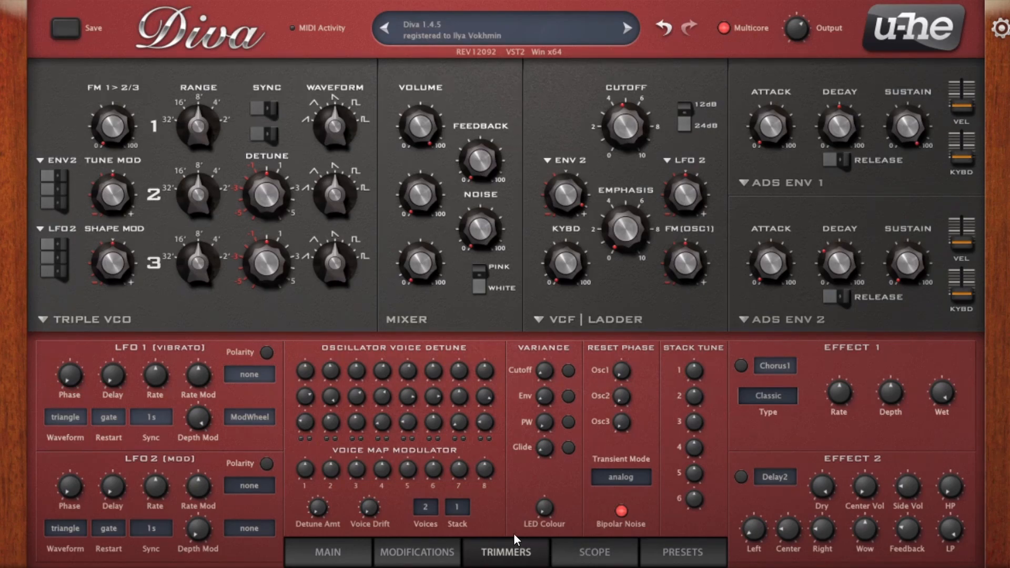
click(363, 556)
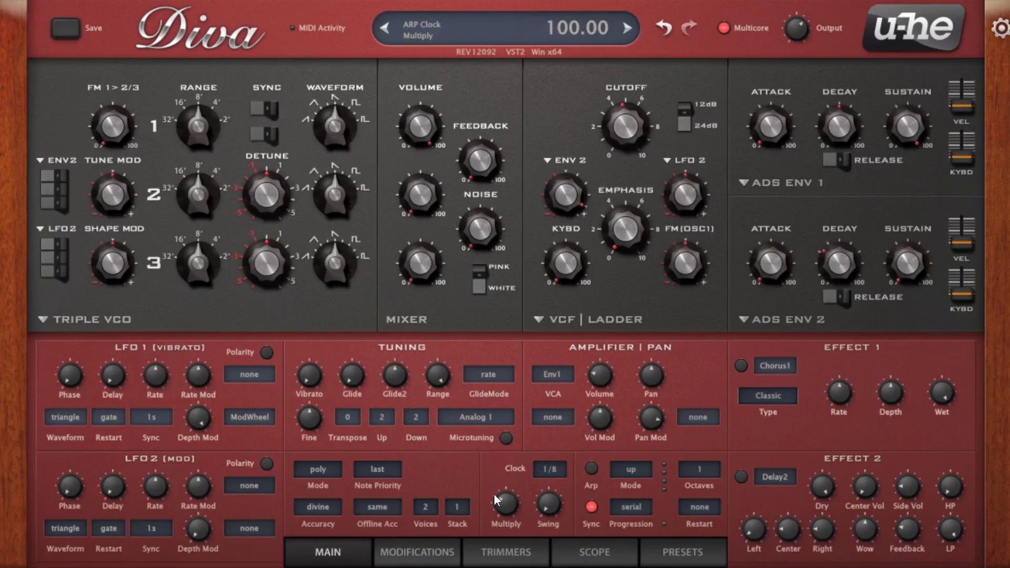
click(490, 554)
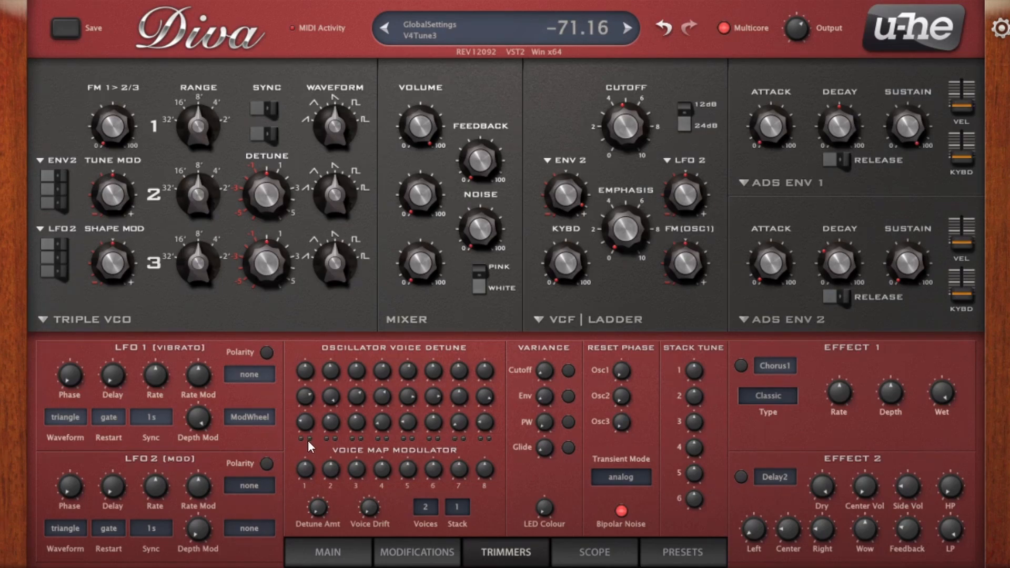
Step: Select the poly voice mode on the Main page and set the number of voices to 8 on the Trimmers page
click(335, 548)
click(323, 474)
click(353, 488)
click(513, 551)
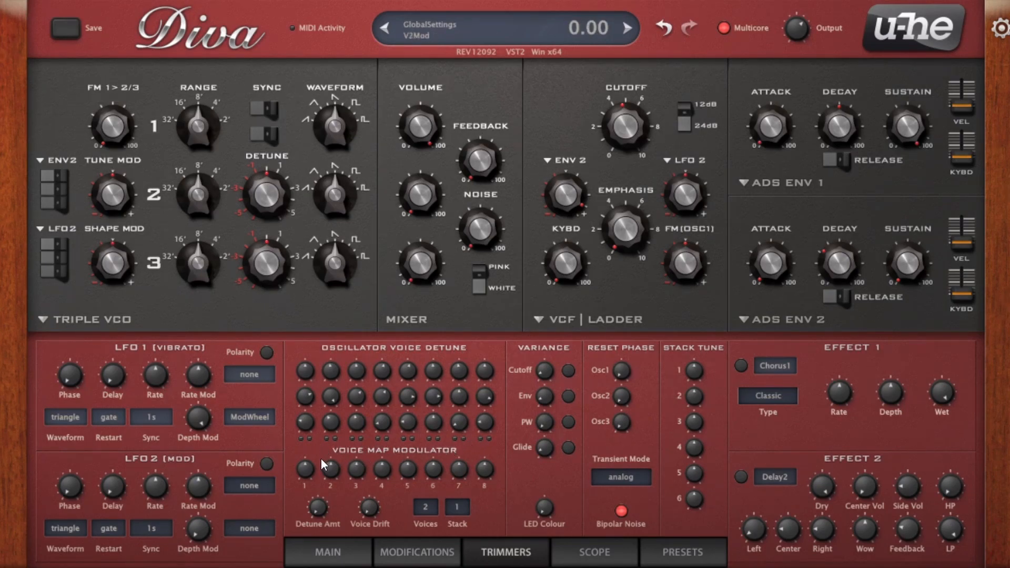
click(425, 506)
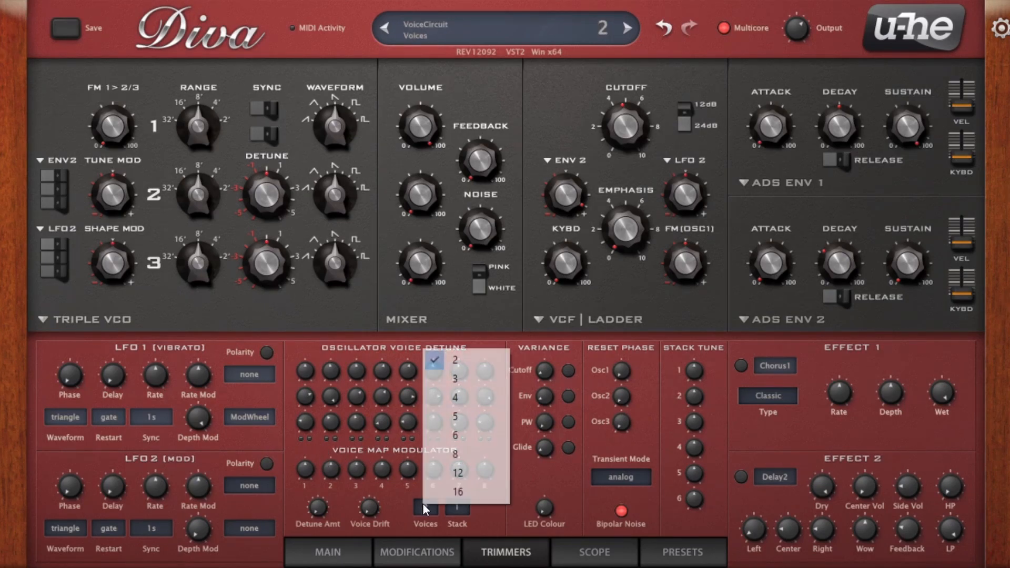
click(457, 454)
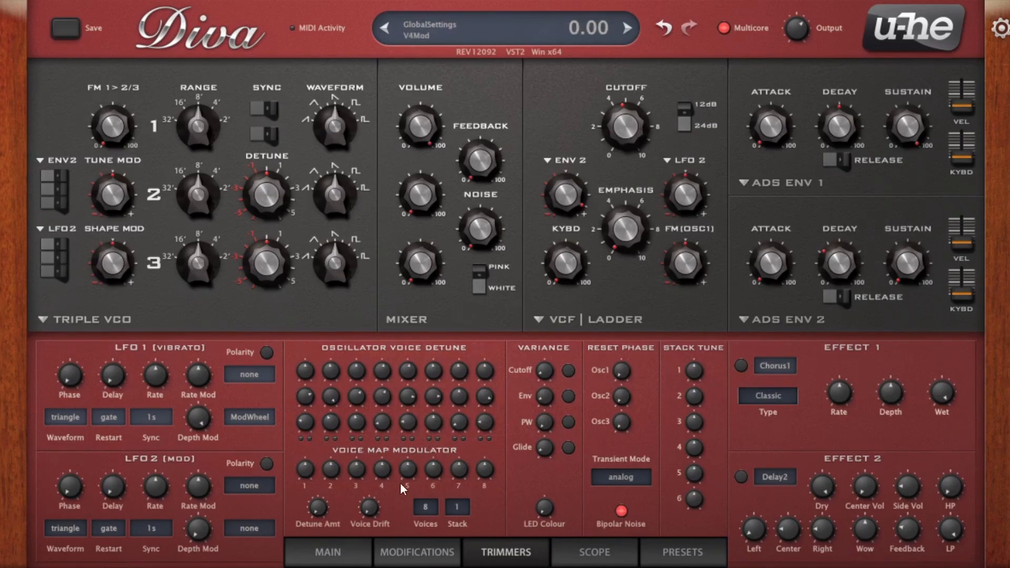
Step: Raise the number of voices to 16 on the Trimmers page
click(428, 504)
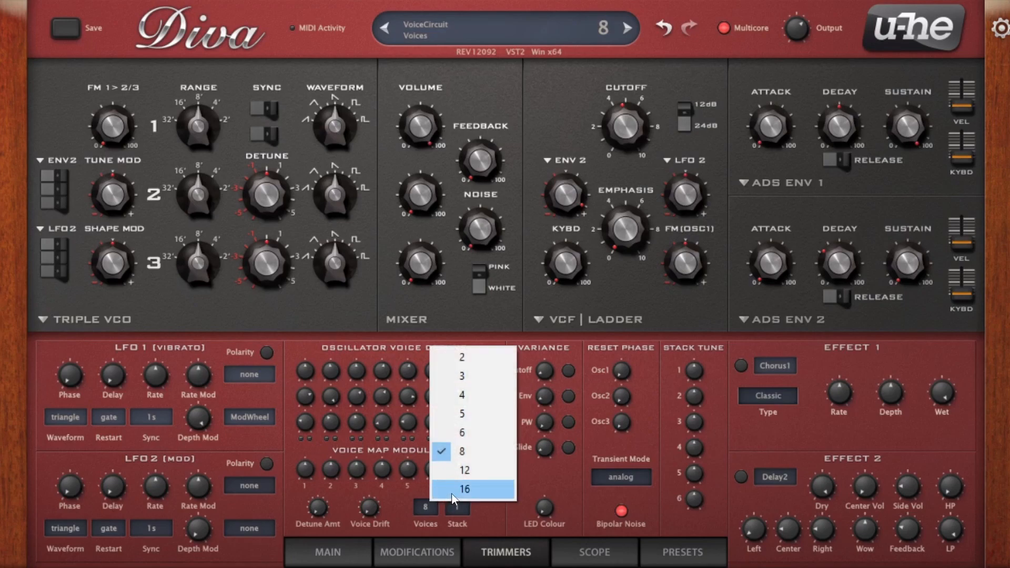
click(453, 489)
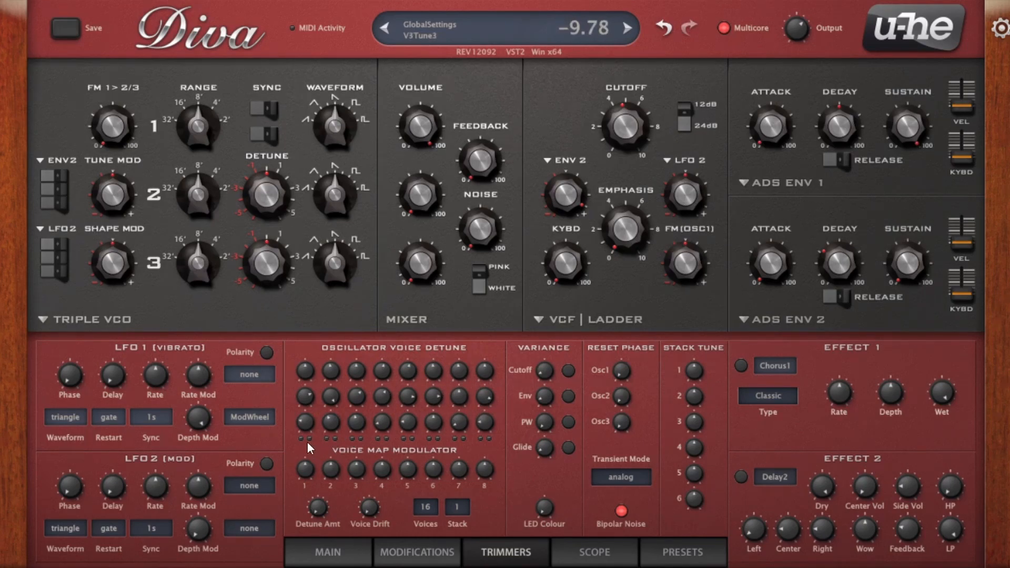
click(426, 504)
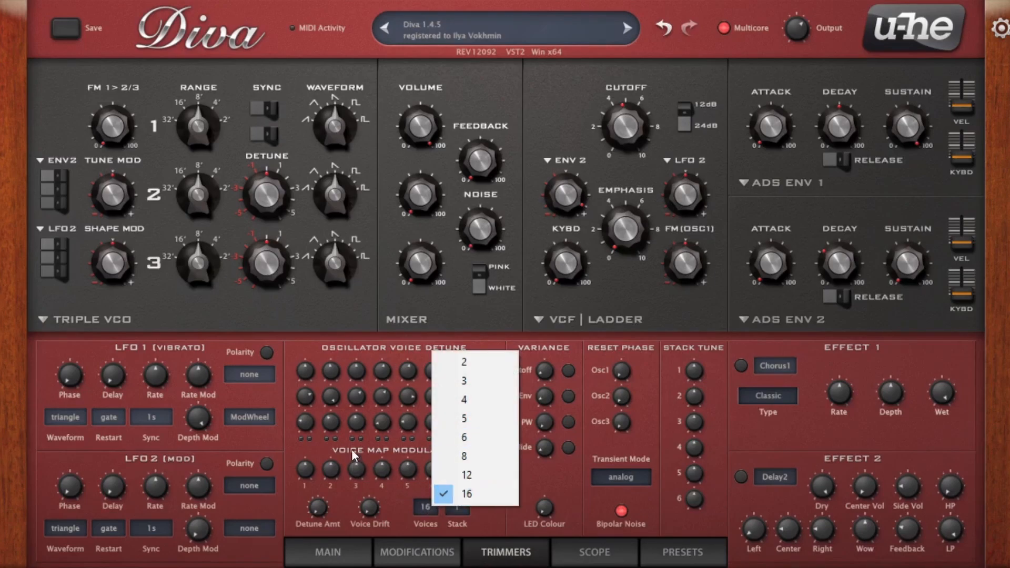
click(345, 333)
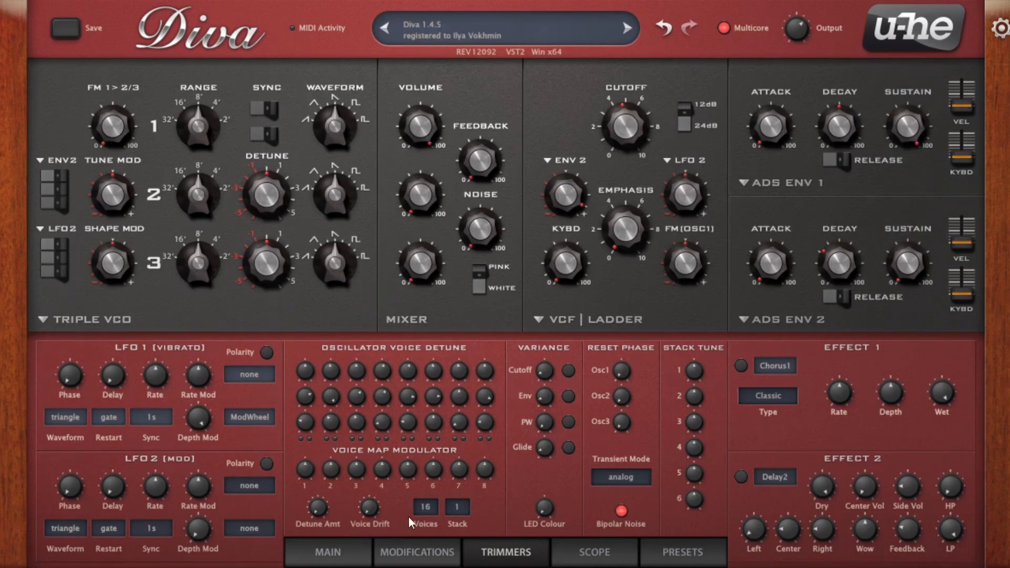
Step: Reduce the number of voices to 2, switch the voice mode to mono and return to the Trimmers page
click(431, 506)
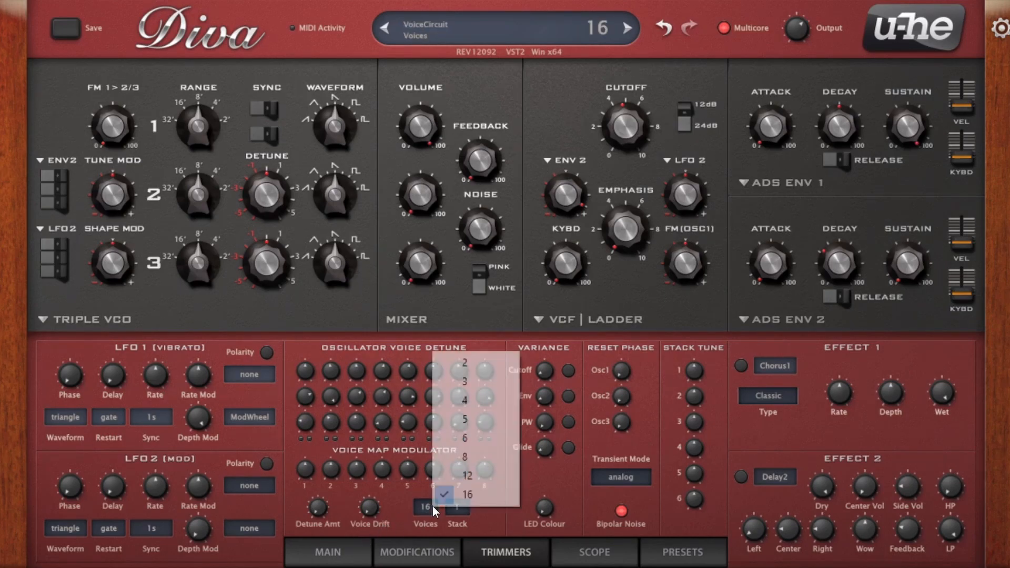
click(491, 359)
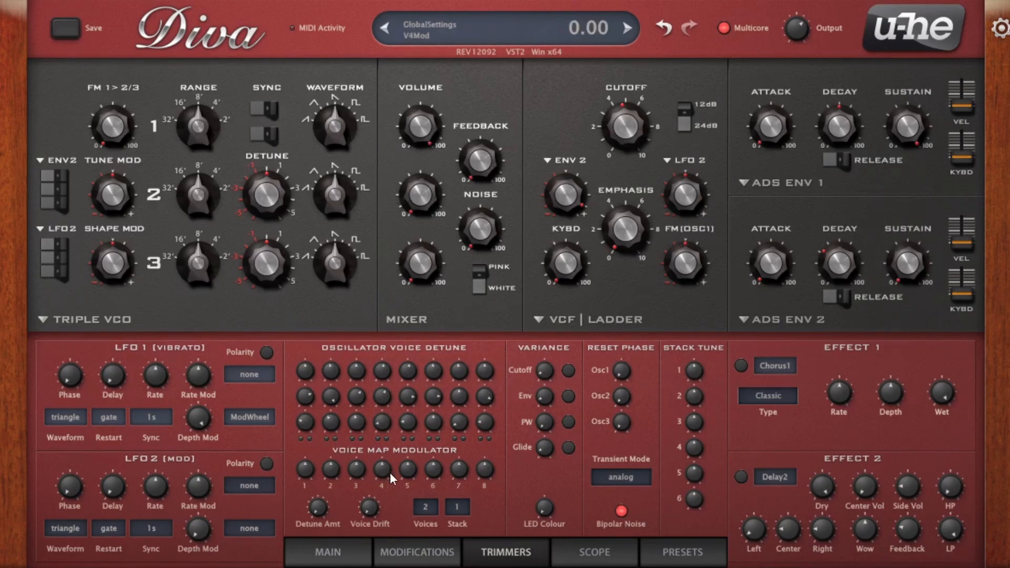
click(345, 543)
click(318, 469)
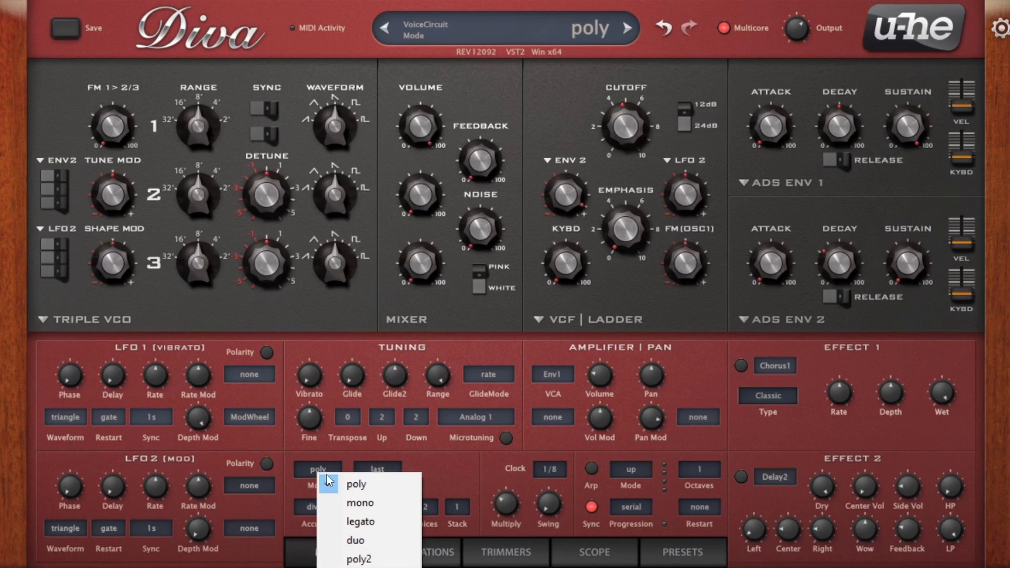
click(343, 504)
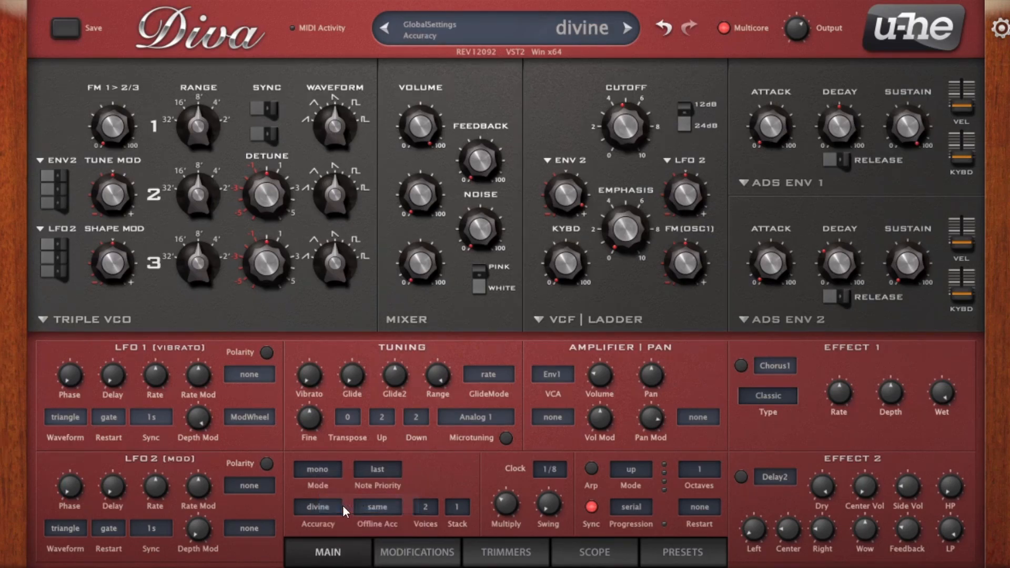
click(506, 552)
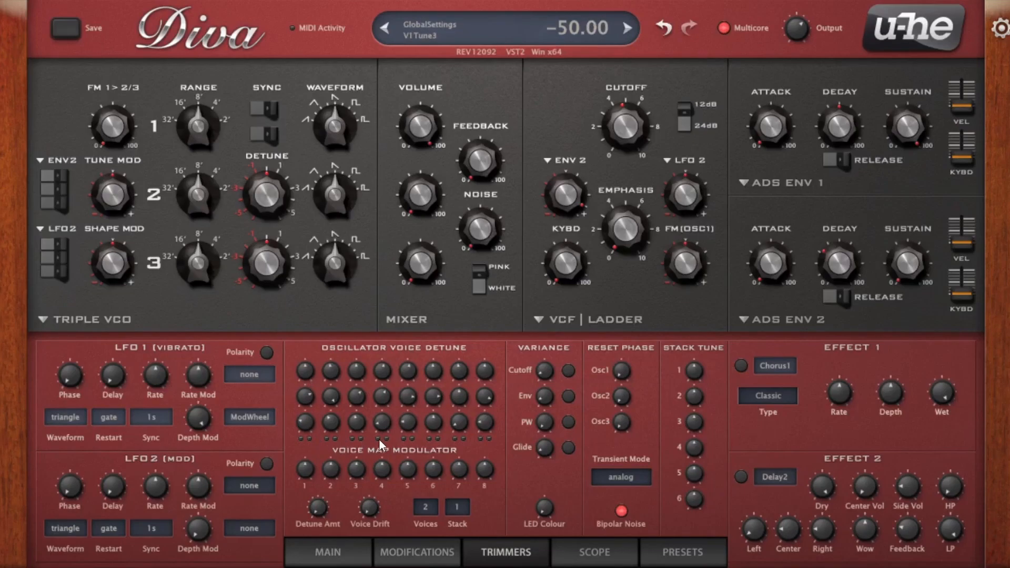
Step: Set the number of voices to 4, switch the voice mode back to poly and return to the Trimmers page
click(428, 505)
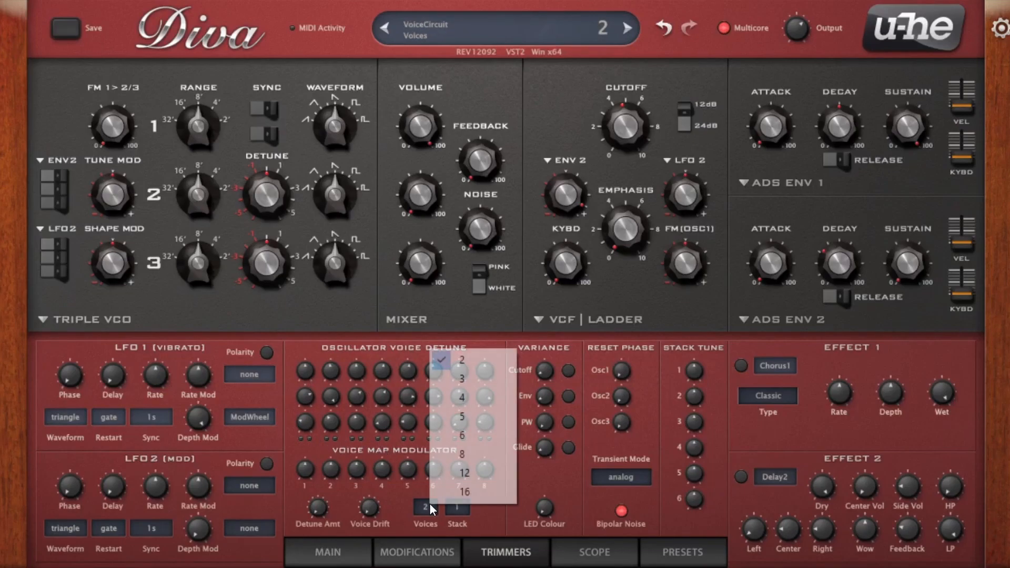
click(463, 398)
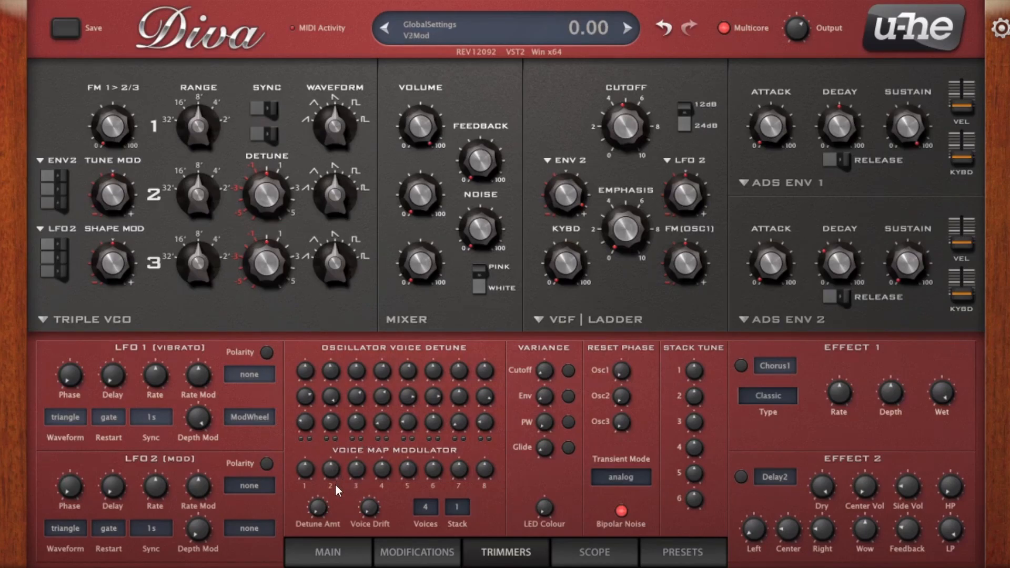
click(327, 552)
click(325, 469)
click(363, 480)
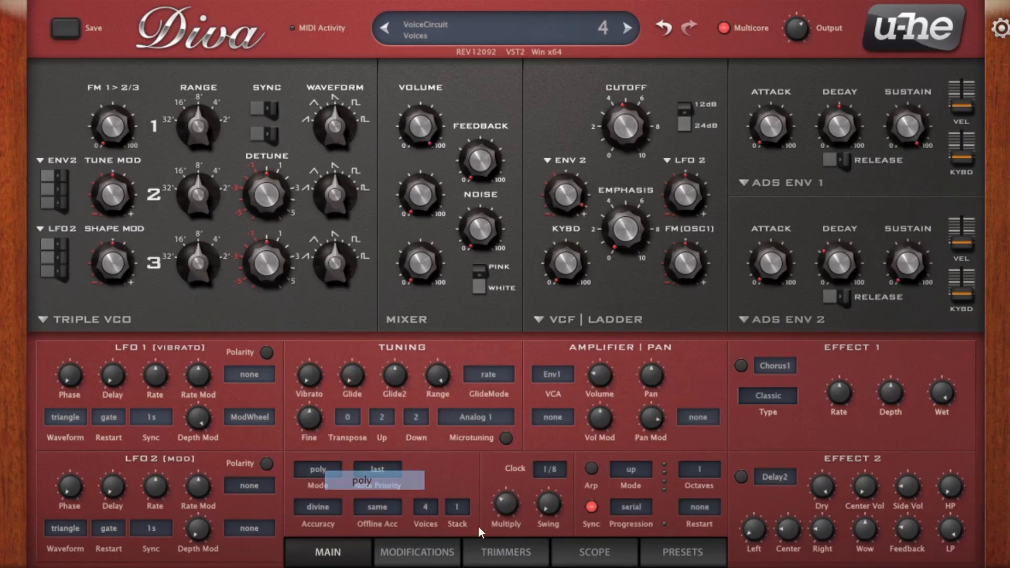
click(505, 551)
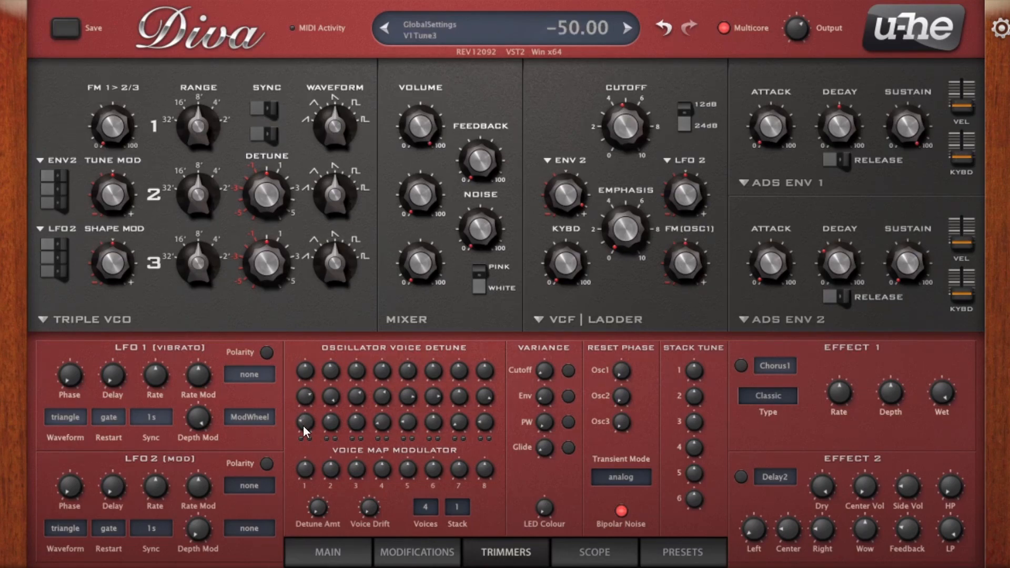
drag(303, 420, 299, 377)
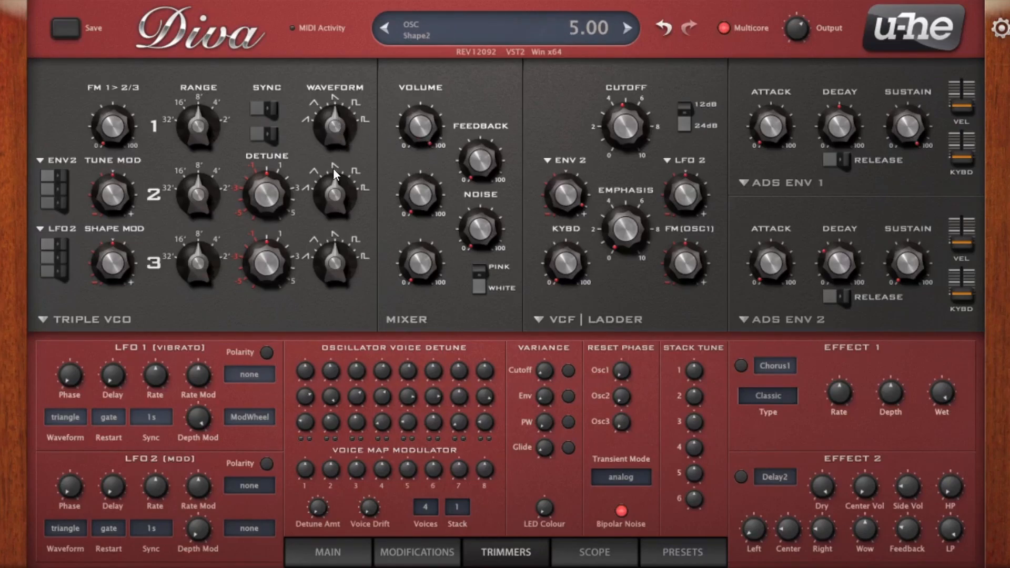
click(46, 322)
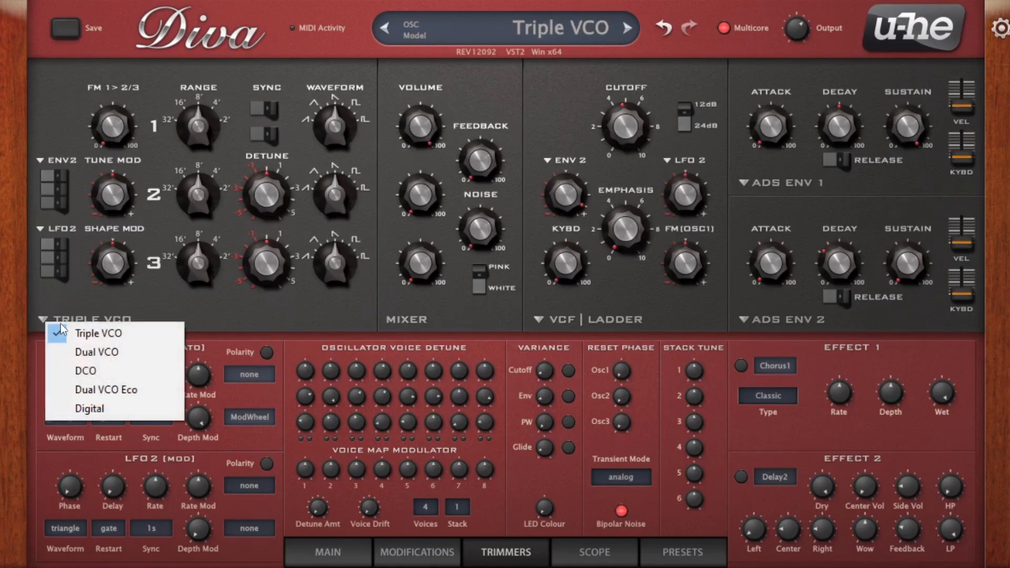
click(389, 329)
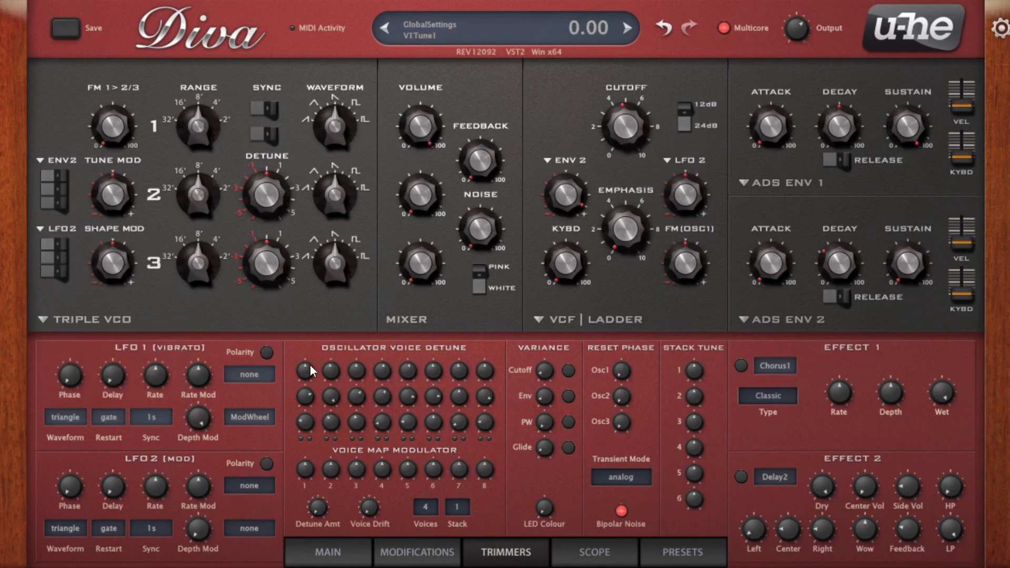
Step: Switch the oscillator model to Dual VCO and from there to DCO to compare their oscillator sections
click(46, 322)
click(73, 356)
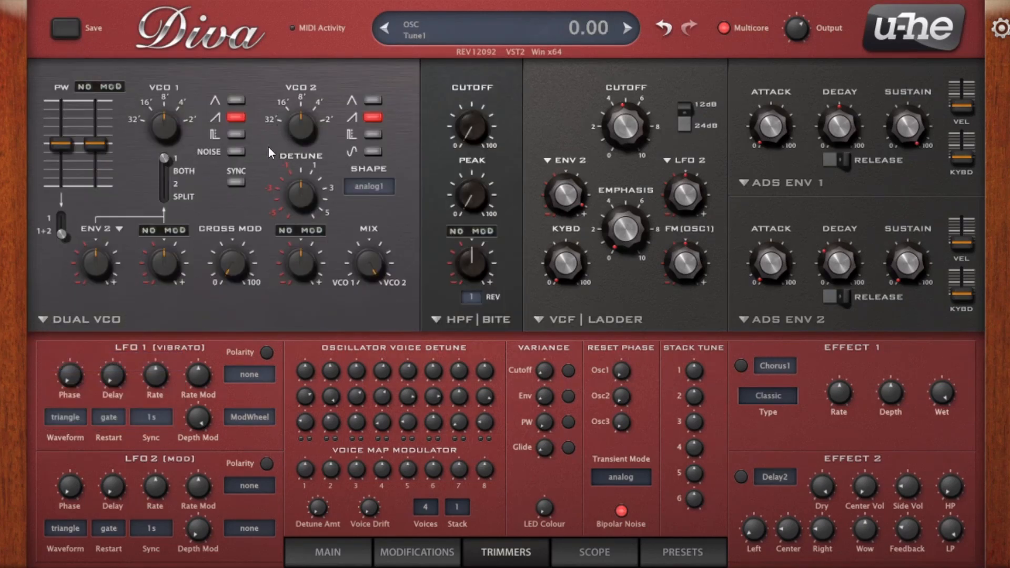
click(67, 326)
click(112, 369)
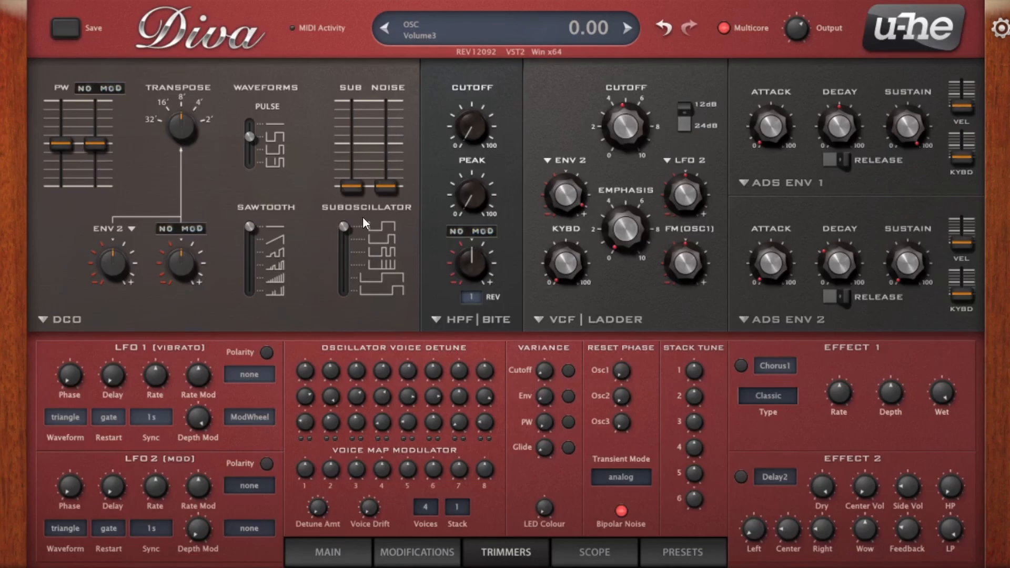
Step: Switch the oscillator model to Dual VCO Eco, on to Digital, and back to Triple VCO
click(52, 324)
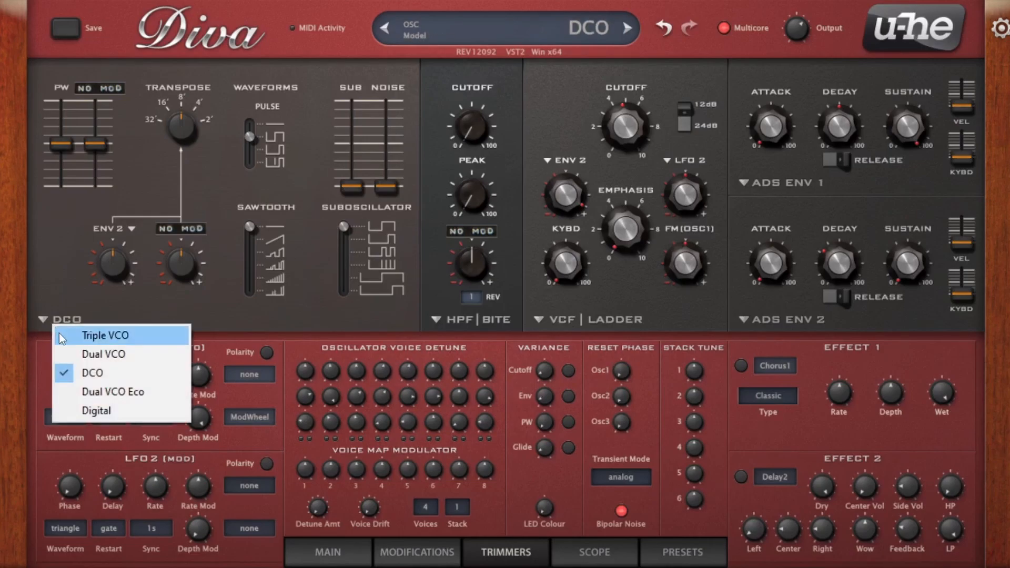
click(102, 393)
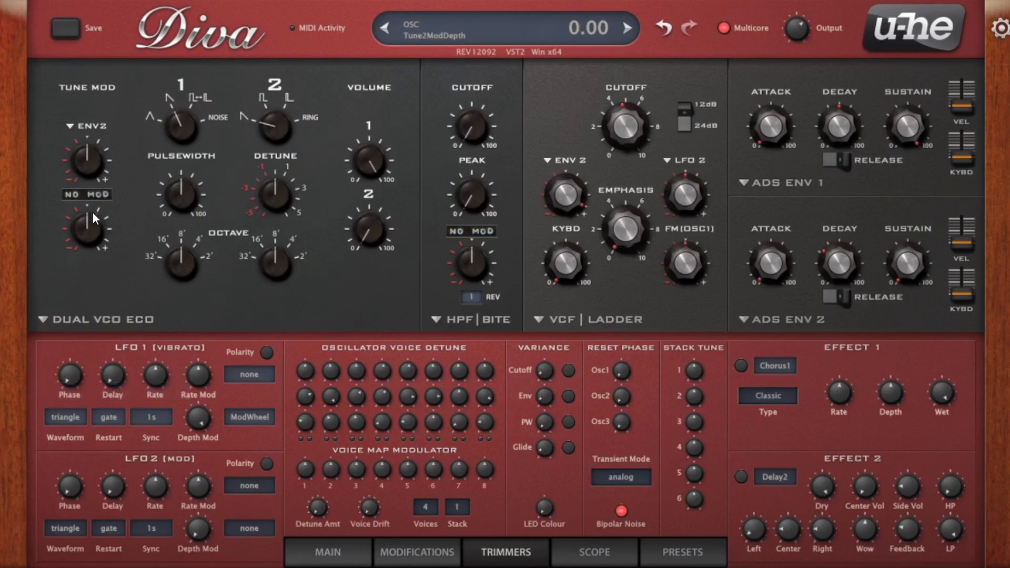
click(43, 318)
click(97, 407)
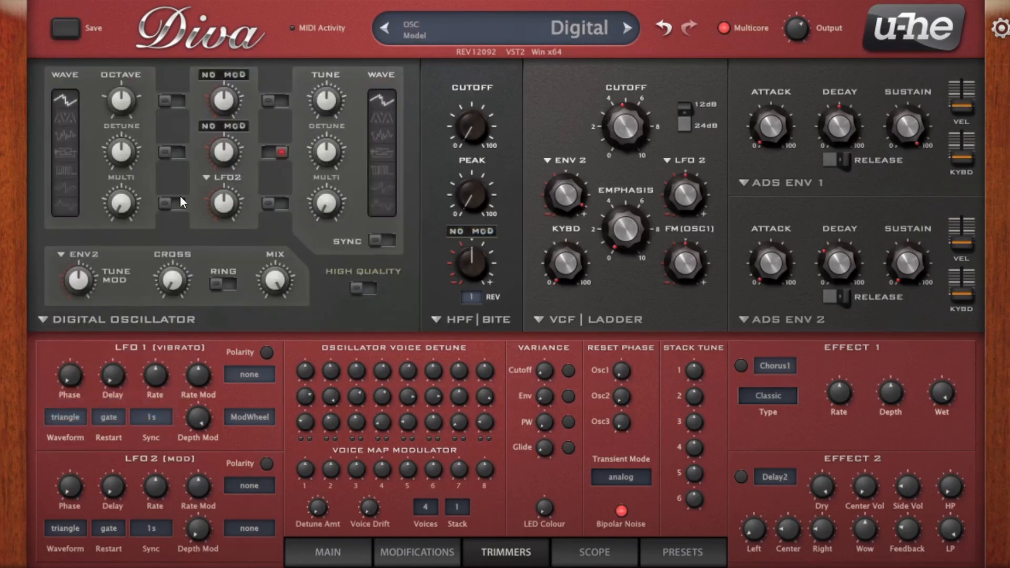
click(43, 322)
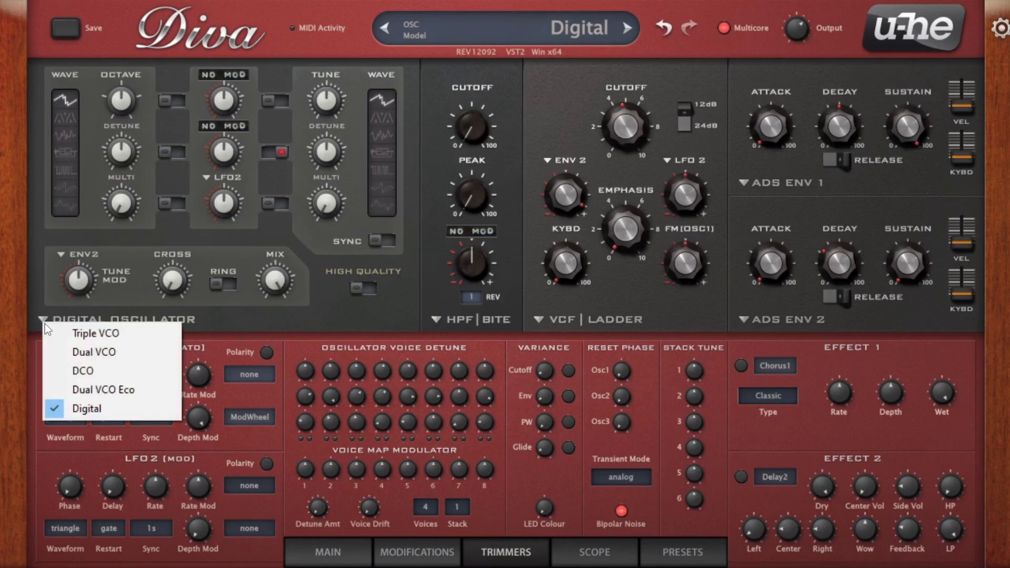
click(62, 334)
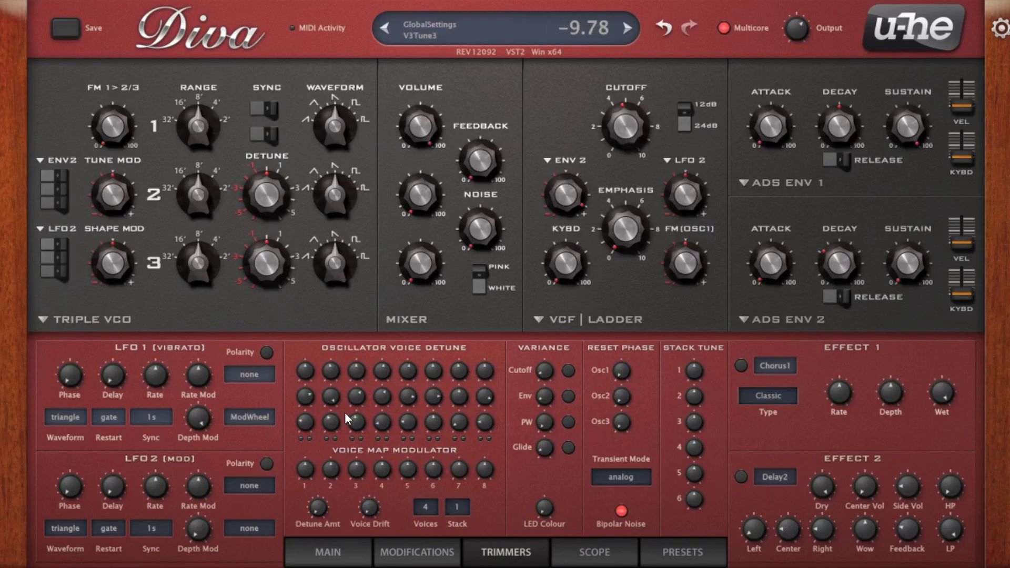
Step: Set the voice mode to mono on the Main page
click(326, 550)
click(317, 468)
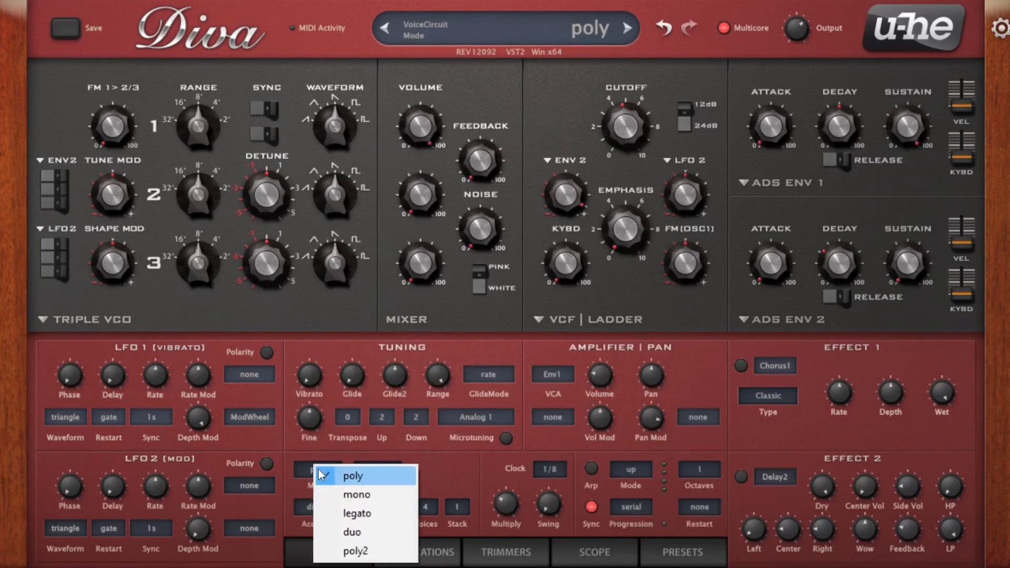
click(342, 494)
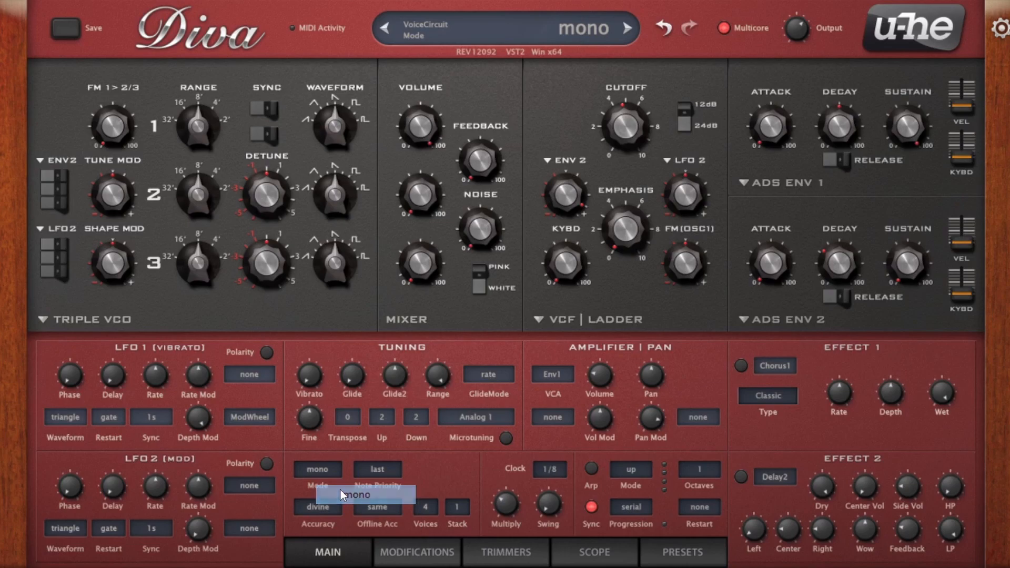
Step: Return to the Trimmers page, open the filter cutoff fully and recheck the Main page settings
click(511, 558)
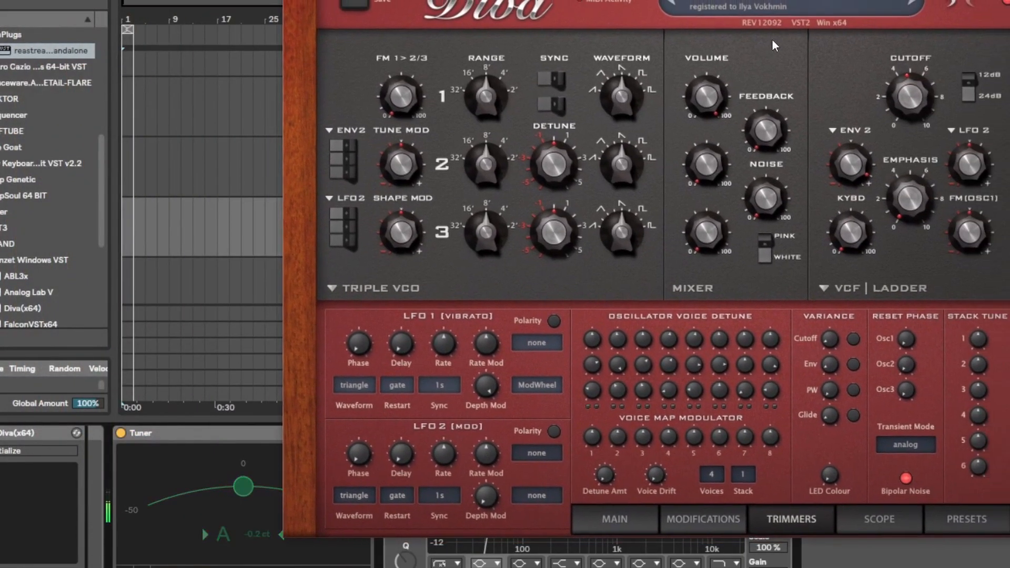
drag(911, 94, 911, 57)
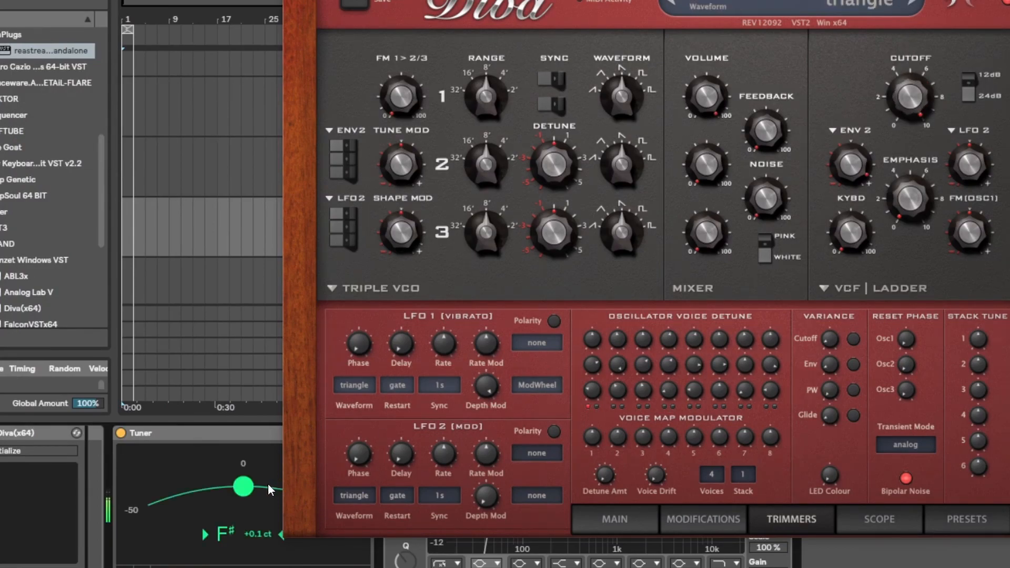
click(611, 522)
click(779, 519)
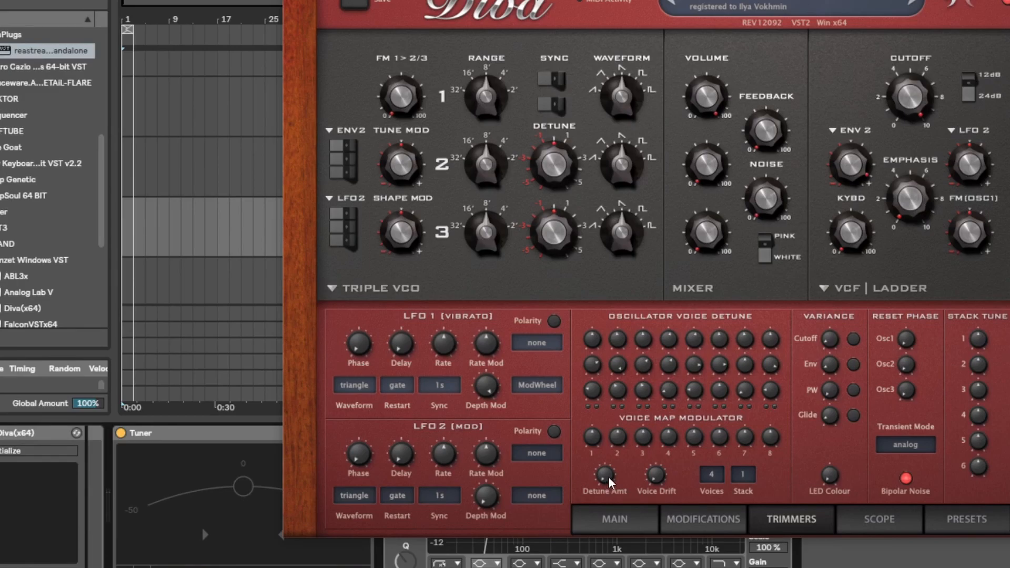
Step: Move the plugin window aside to uncover the Tuner and raise oscillator 3 in the mixer with oscillator 1 muted
drag(632, 1, 711, 0)
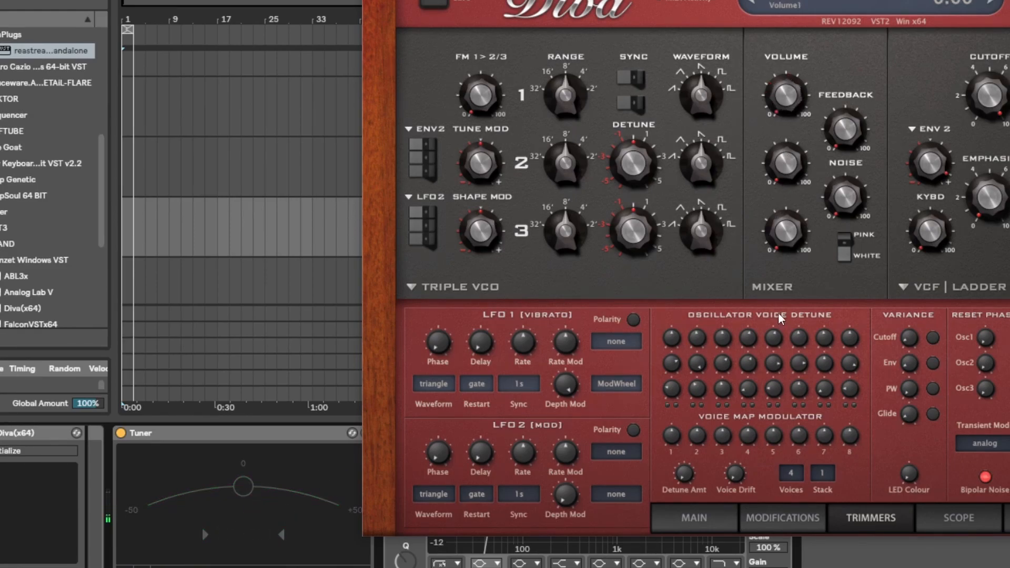
drag(778, 185, 791, 5)
drag(788, 213, 760, 131)
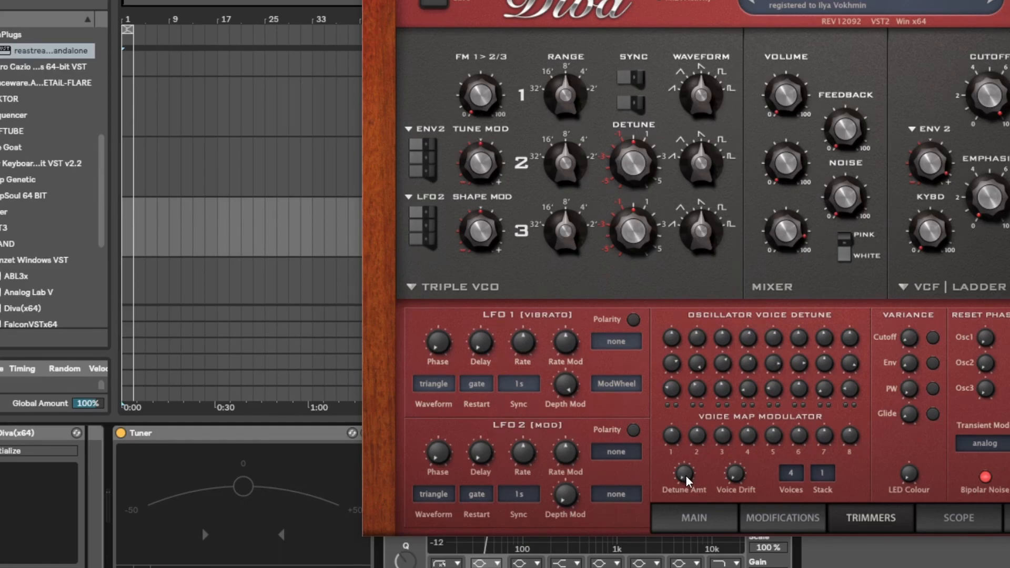
Step: Turn up Detune Amt and vary the oscillator volumes in the mixer to check each oscillator's pitch on the Tuner
drag(687, 470, 687, 431)
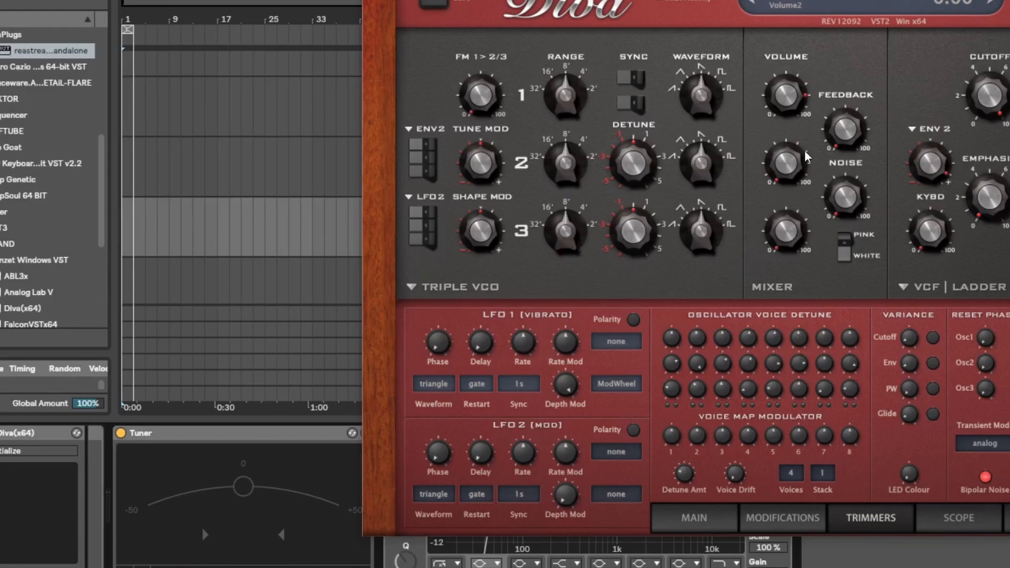
drag(800, 58, 800, 46)
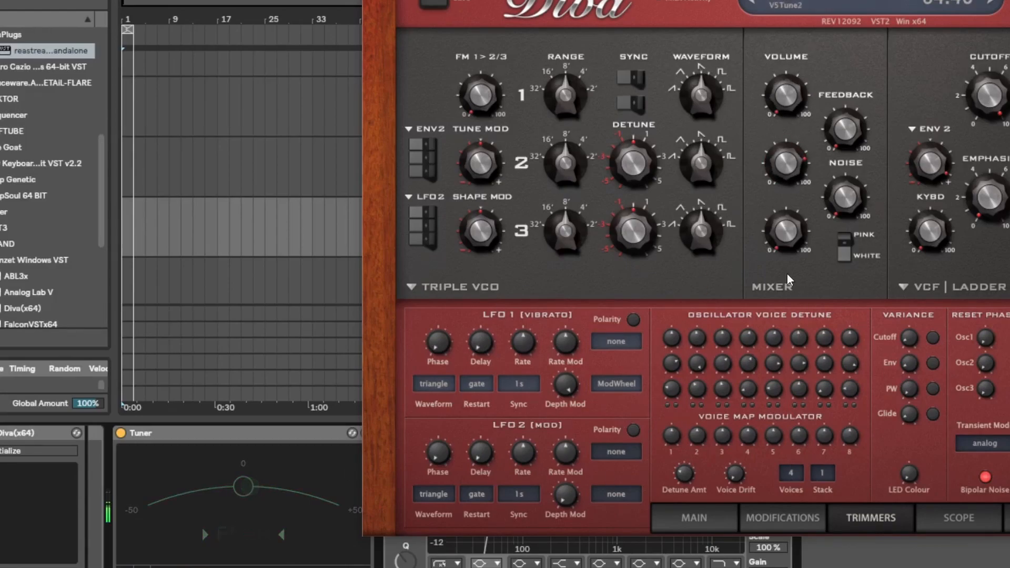
drag(794, 225, 795, 114)
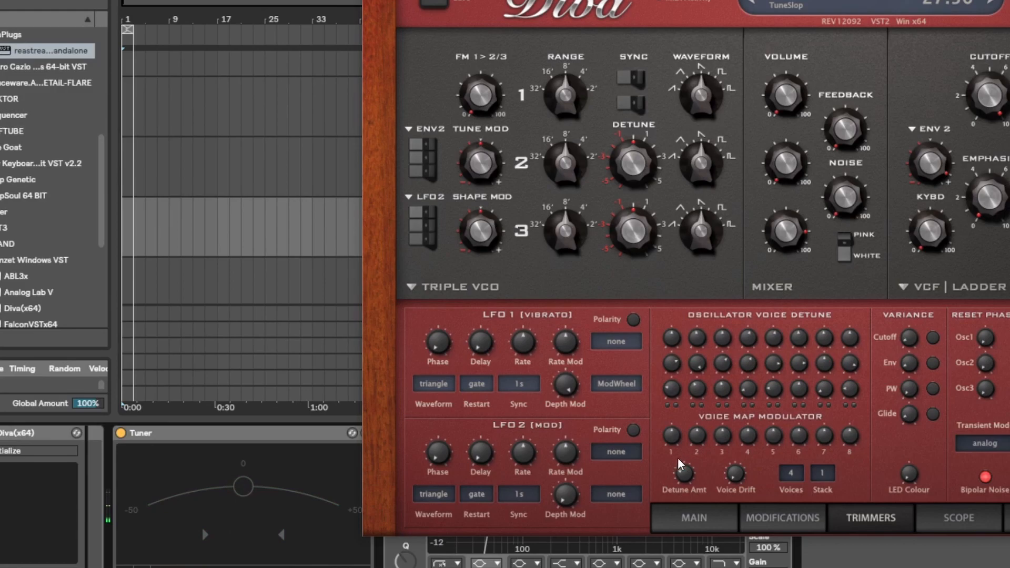
Step: Raise Detune Amt again, mute oscillator 3, and turn oscillator 1 up and back down to zero in the mixer
drag(690, 463, 706, 395)
drag(787, 227, 783, 563)
drag(781, 80, 782, 58)
drag(790, 94, 791, 181)
drag(771, 125, 765, 117)
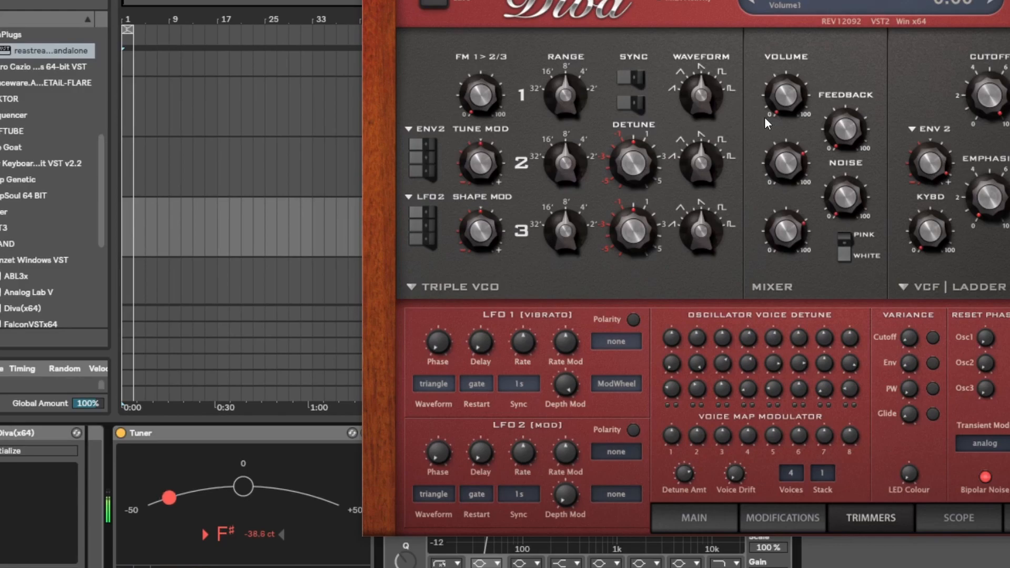
Step: Turn down oscillator 2 in the mixer and sweep voice 1's detune trimmer for oscillator 3
drag(783, 164, 781, 270)
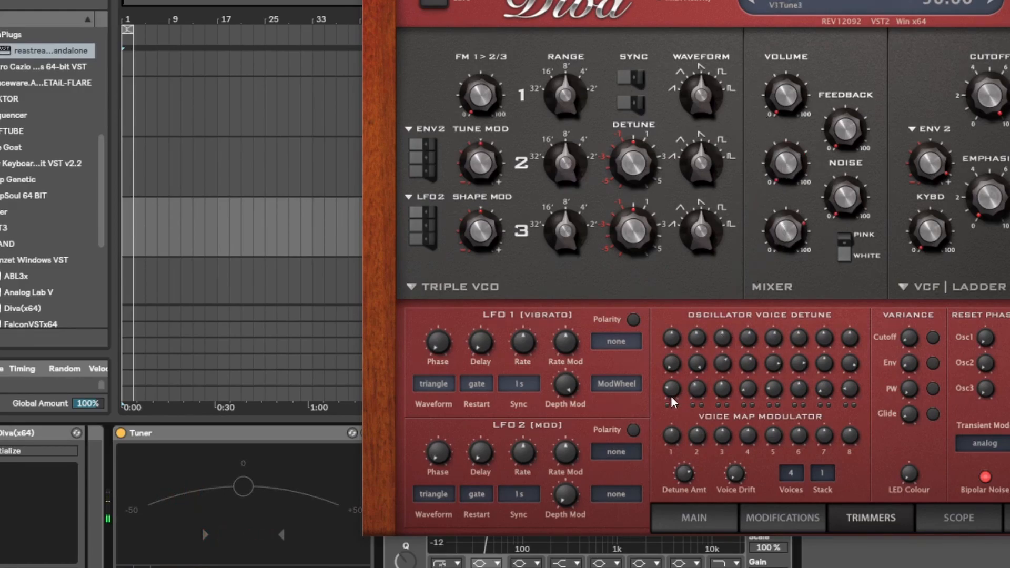
drag(671, 396, 682, 361)
drag(683, 309, 683, 361)
Step: Set the voice mode to poly on the Main page, return to Trimmers and set the number of voices to 8
click(705, 516)
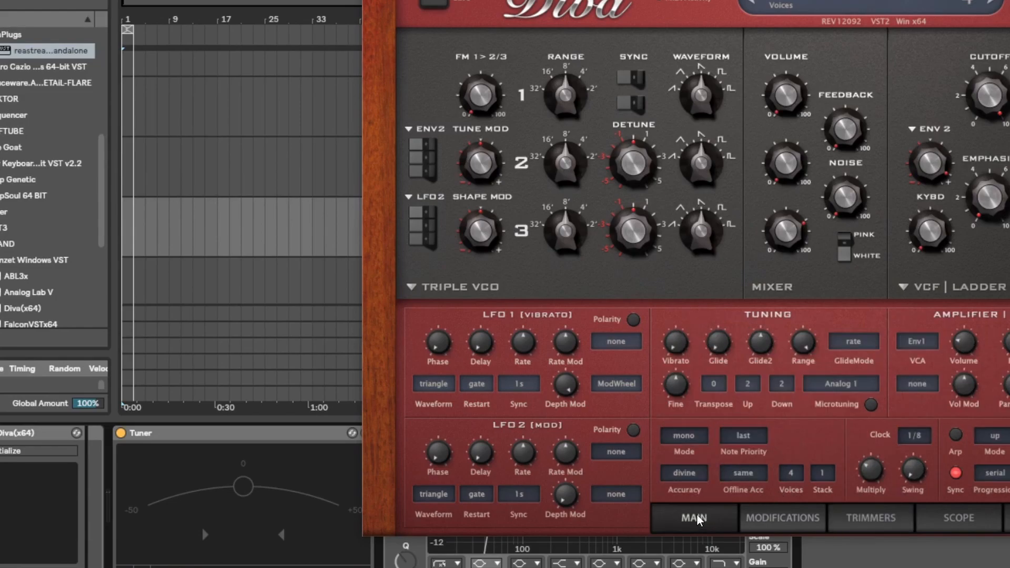
click(683, 447)
click(703, 451)
click(774, 519)
click(845, 516)
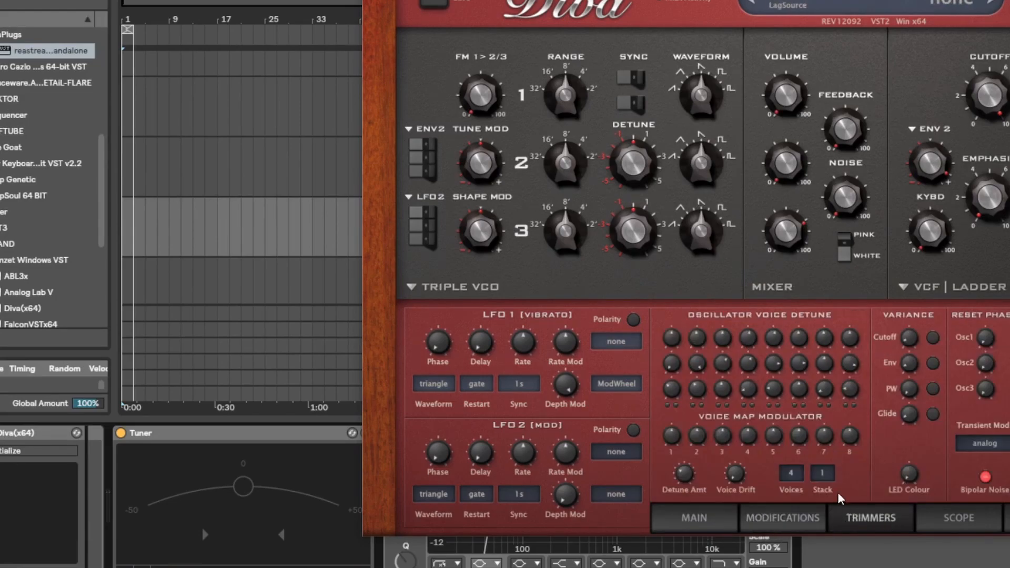
click(789, 473)
click(813, 426)
Step: Raise oscillator 2's volume in the mixer and mute oscillator 3
drag(781, 165, 793, 79)
drag(792, 244, 785, 364)
drag(784, 182, 789, 157)
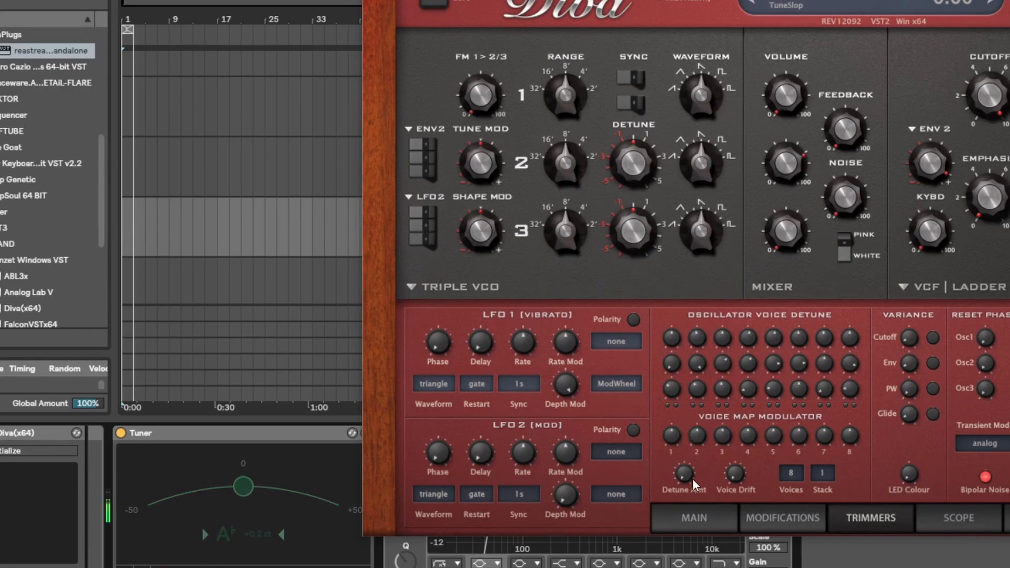
Step: Sweep Detune Amt up and back down across the eight voices to compare their pitch offsets
drag(684, 471, 694, 399)
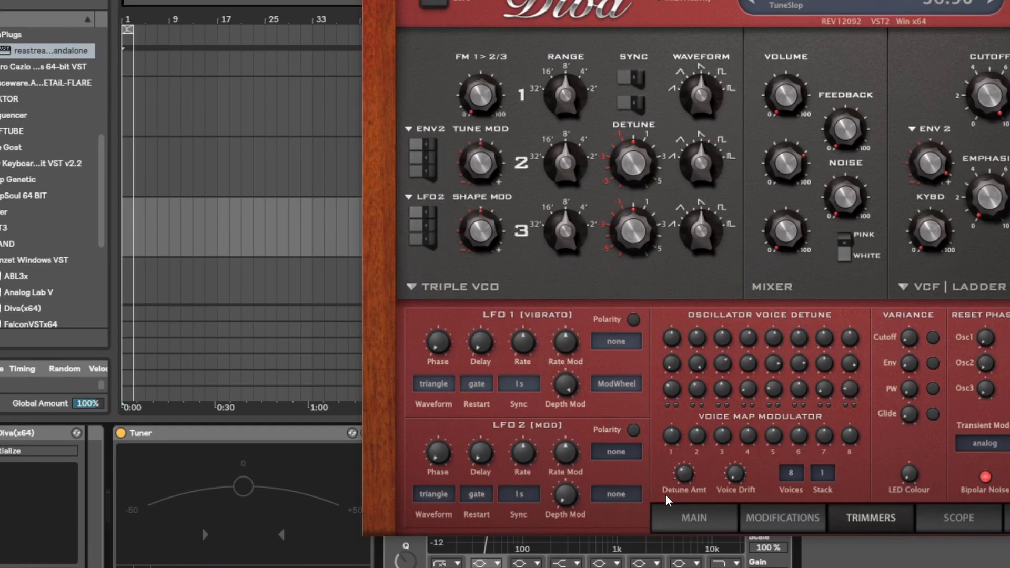
drag(662, 503, 658, 513)
drag(688, 478, 659, 566)
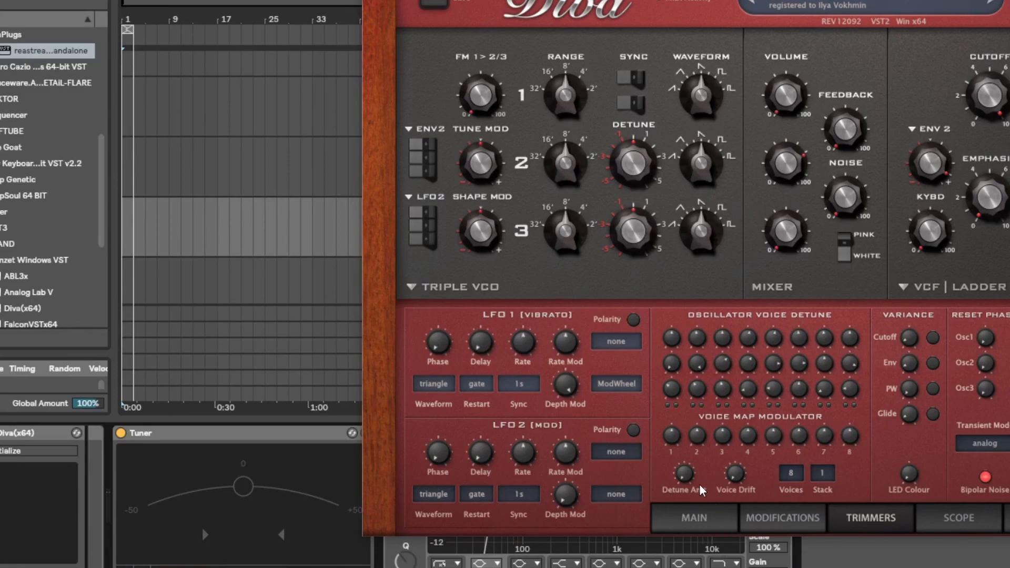
drag(694, 486, 680, 403)
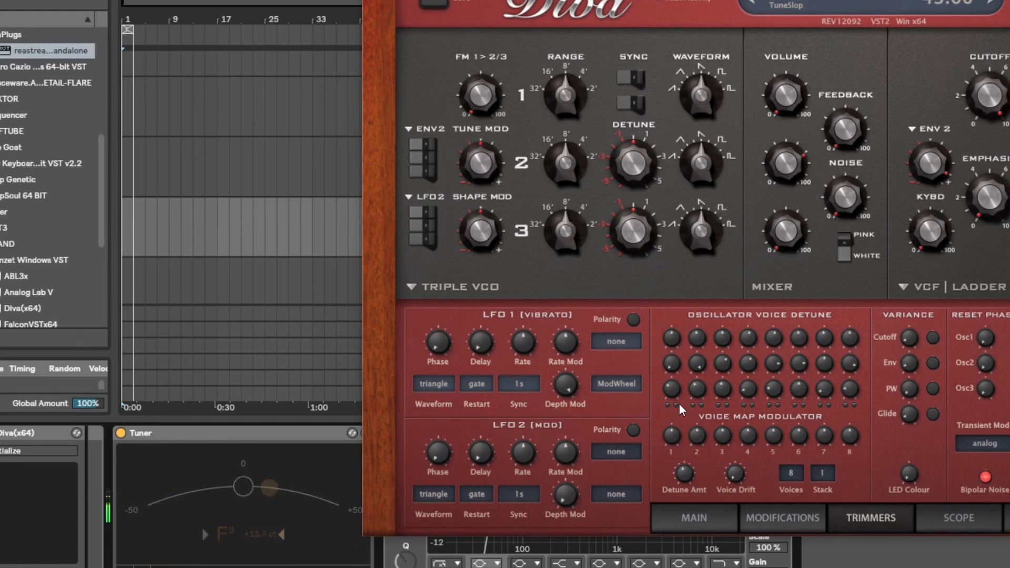
drag(688, 472, 688, 477)
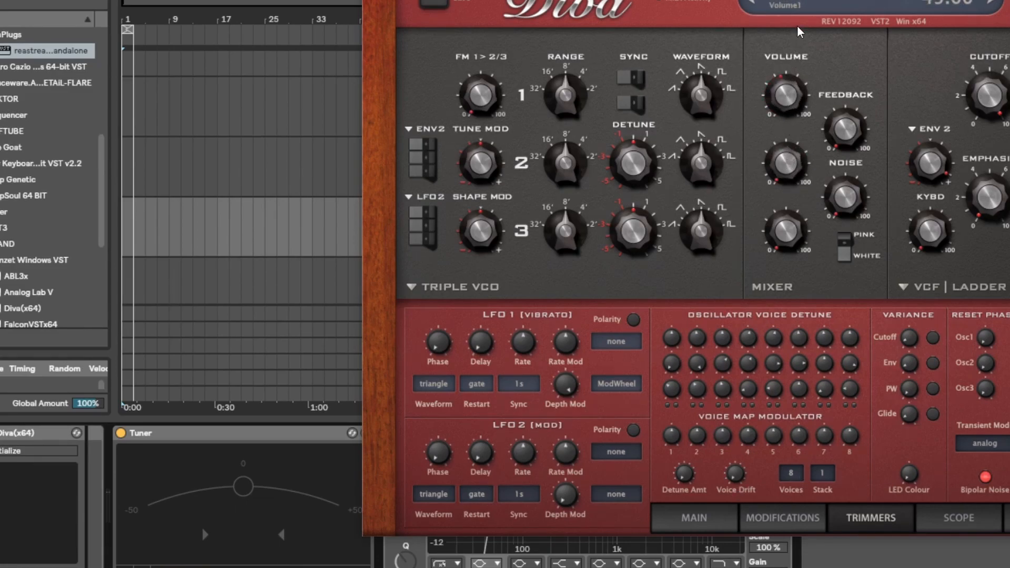
Step: Raise oscillator 1's volume and sweep Voice Drift up and down while checking the pitch on the Tuner
drag(786, 95, 786, 79)
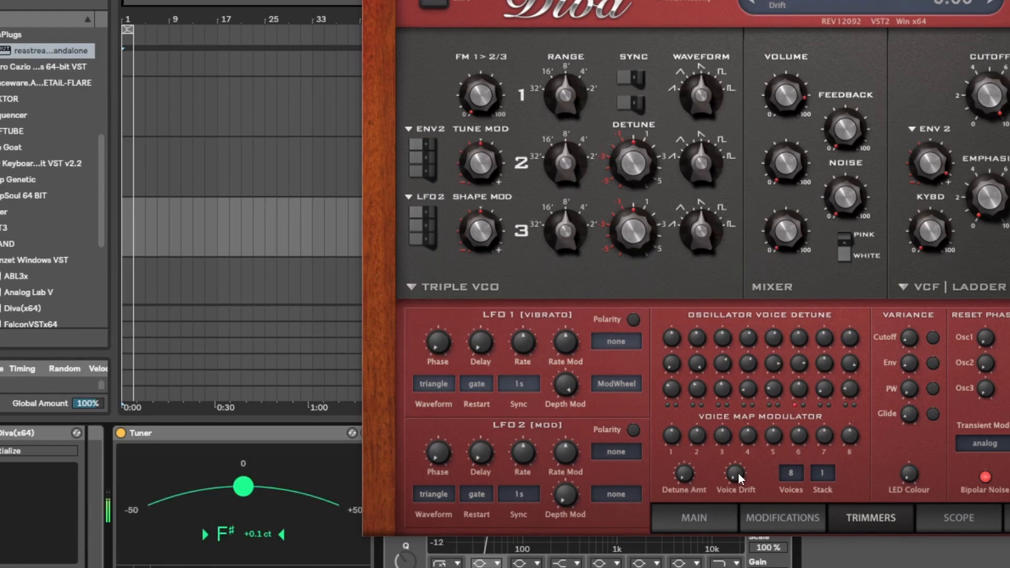
drag(738, 471, 734, 447)
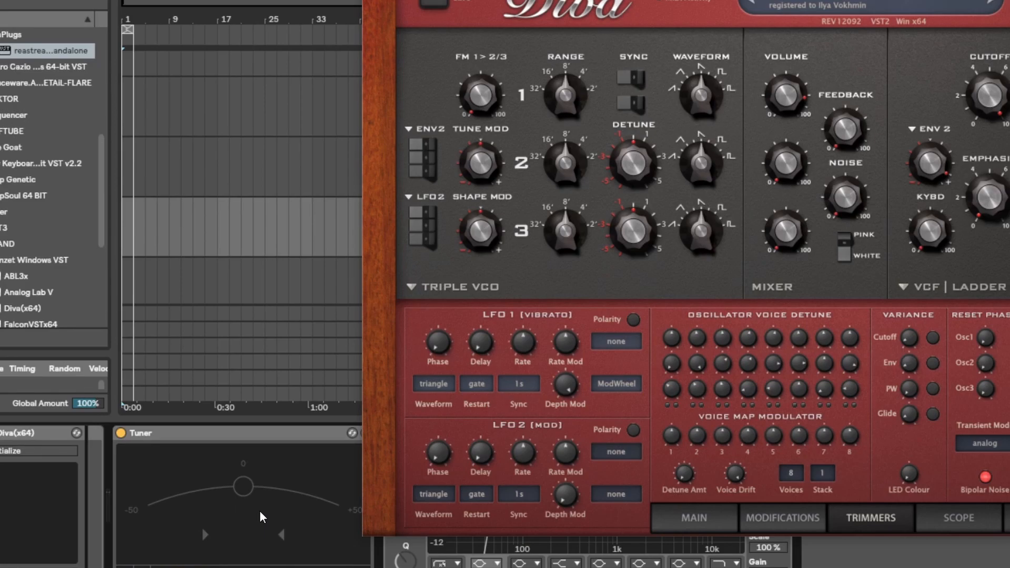
mouse_move(739, 478)
drag(736, 475, 732, 515)
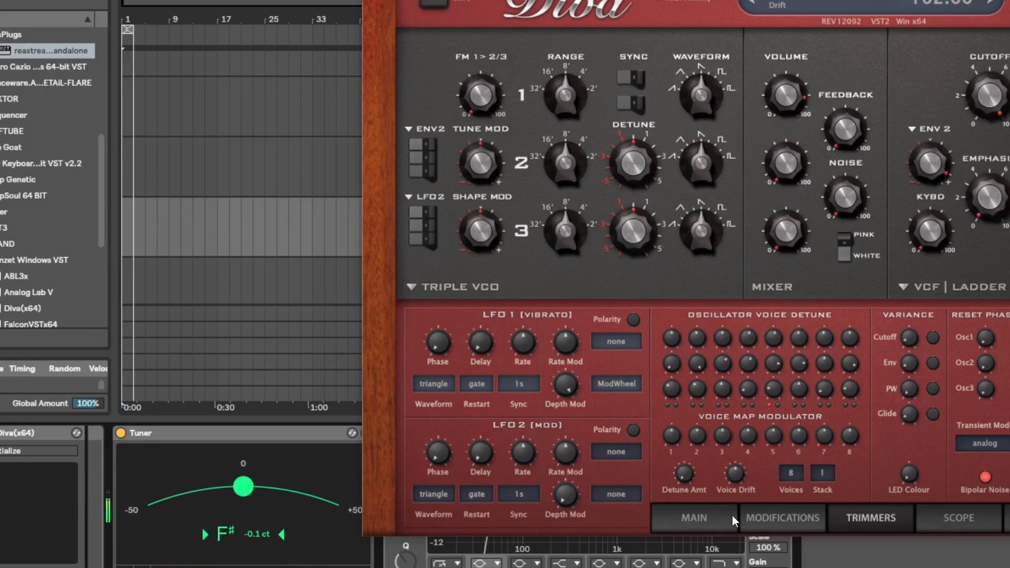
drag(743, 477, 740, 456)
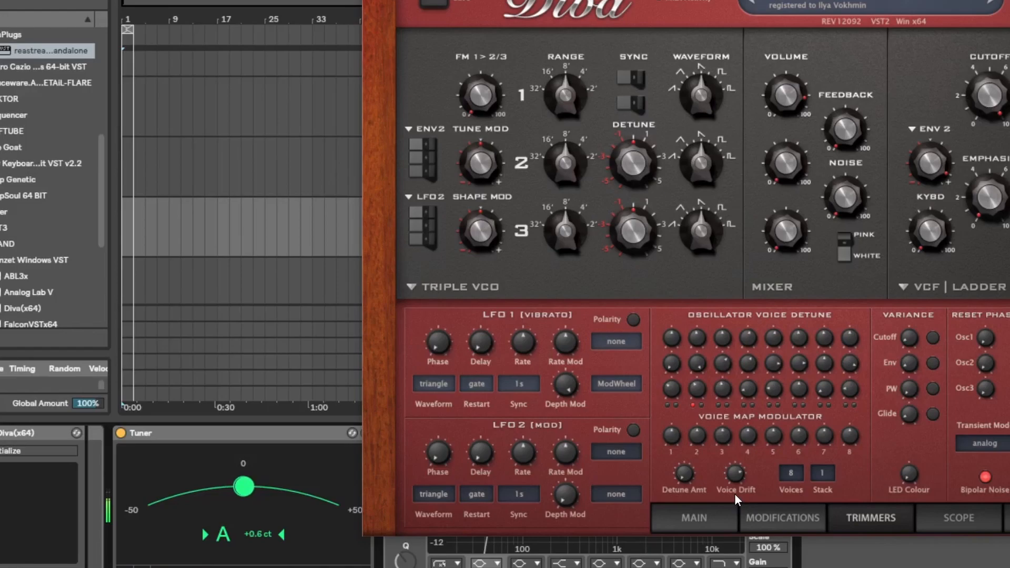
drag(733, 474, 734, 511)
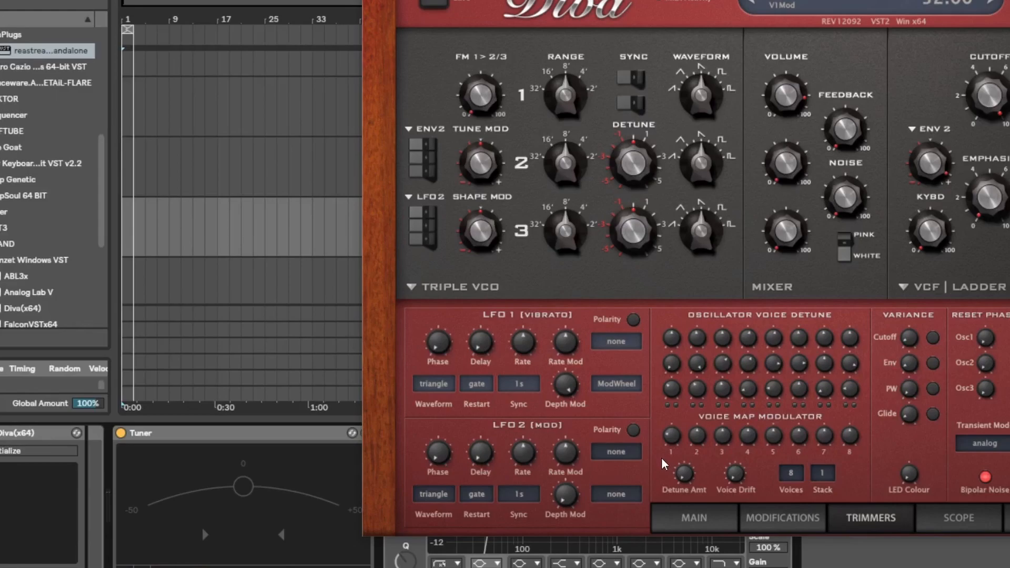
Step: Set the number of voices to 2 and voice 1's Voice Map Modulator to -64.00
drag(702, 416, 706, 405)
click(792, 475)
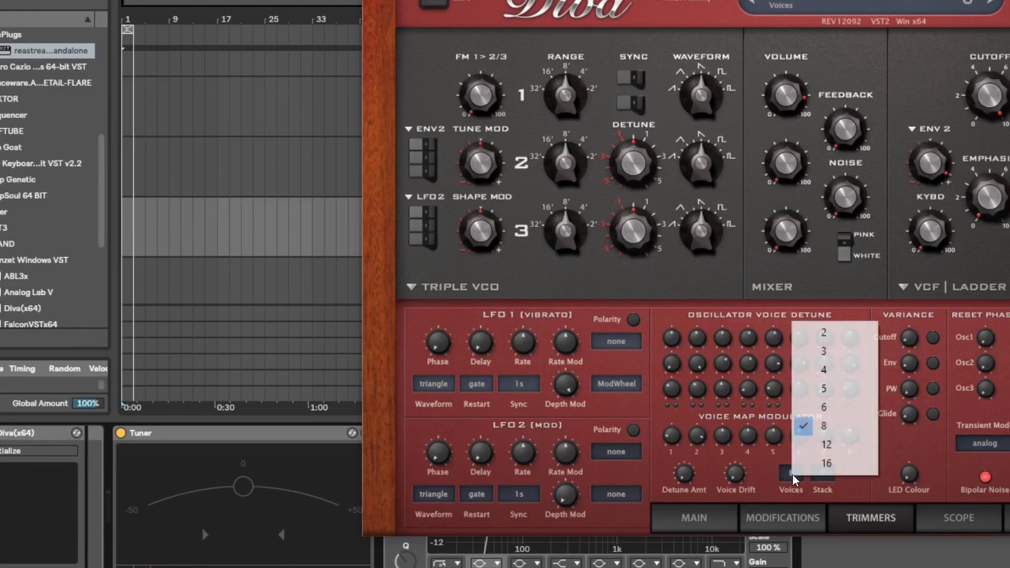
click(824, 333)
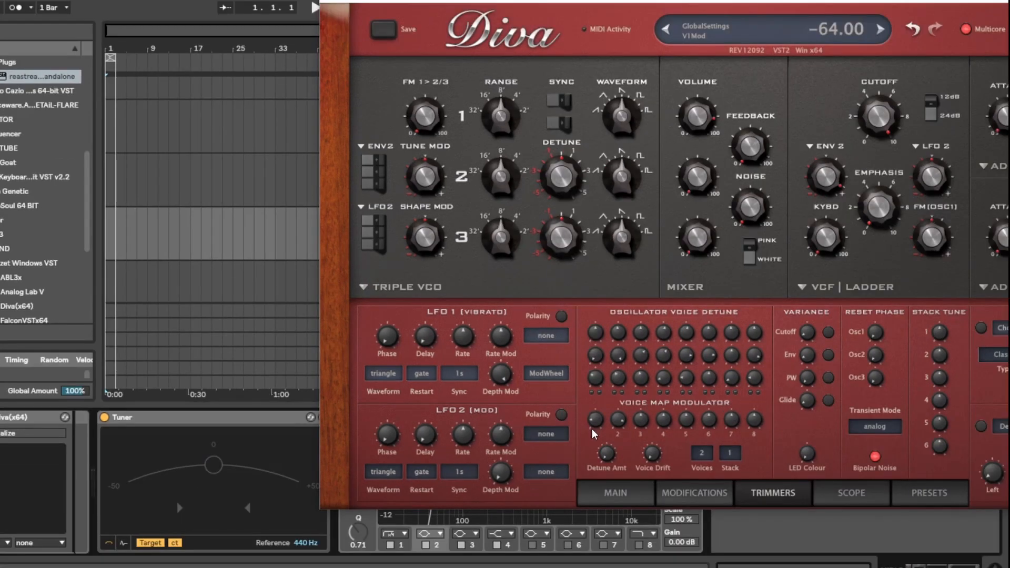
Step: Choose VoiceMap as the pan modulation source on the Main page, moving the plugin window to reach it
click(600, 493)
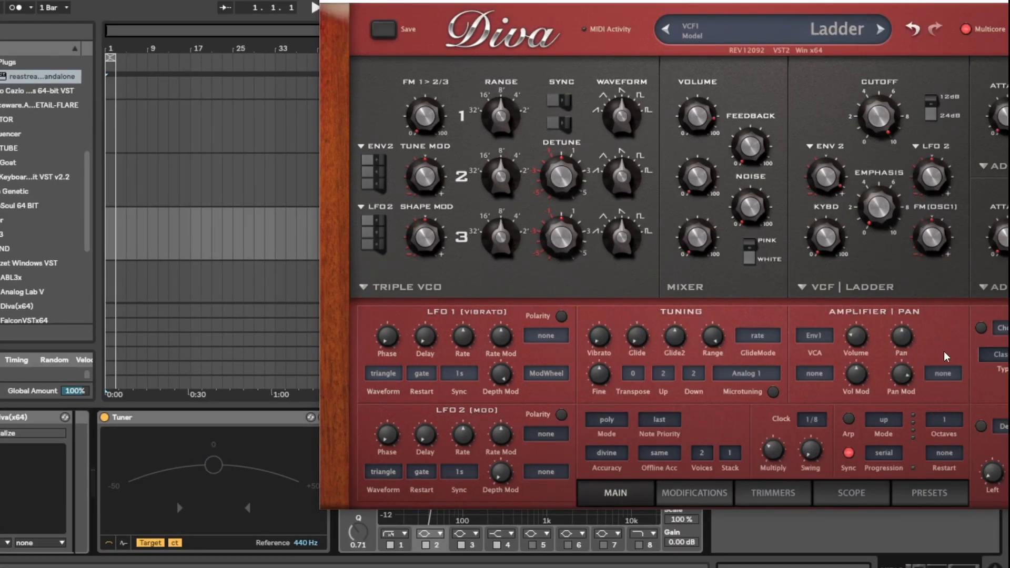
drag(792, 1, 498, 5)
click(645, 378)
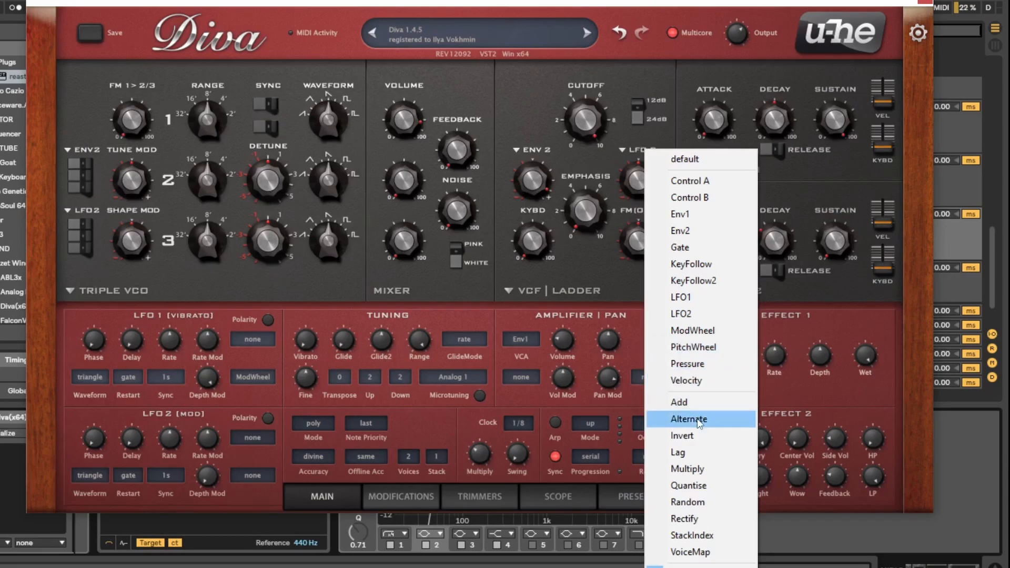
click(690, 552)
Step: Reset the Pan Mod depth, shift the window to reveal the track meters, and turn the Pan Mod depth up
double_click(611, 381)
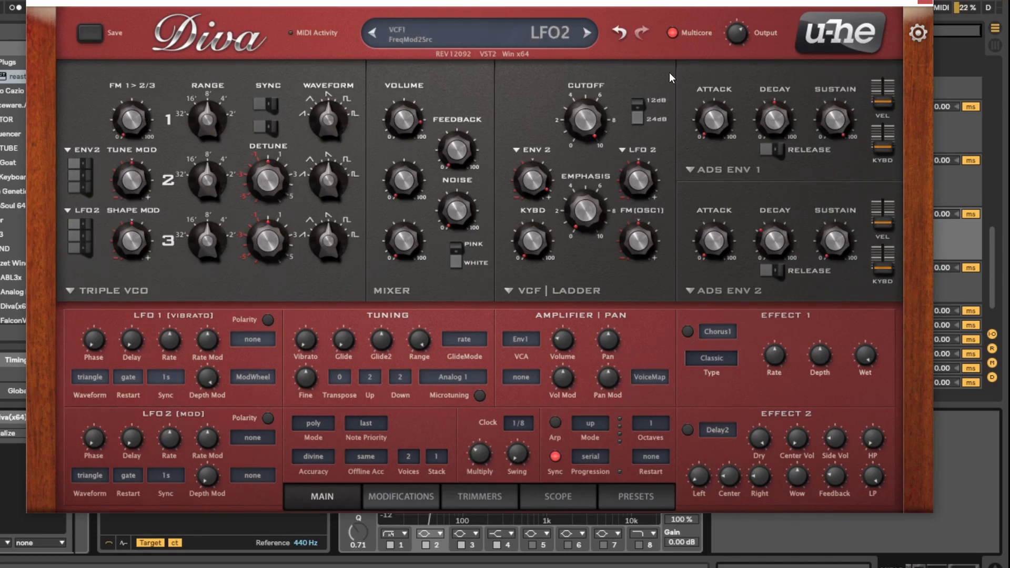
drag(691, 2, 514, 0)
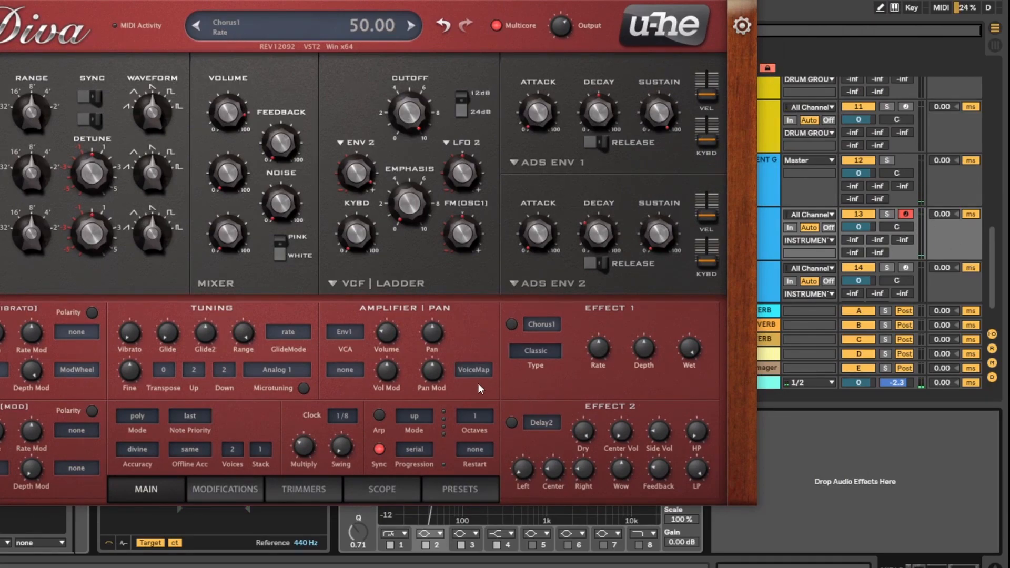
drag(437, 374, 445, 348)
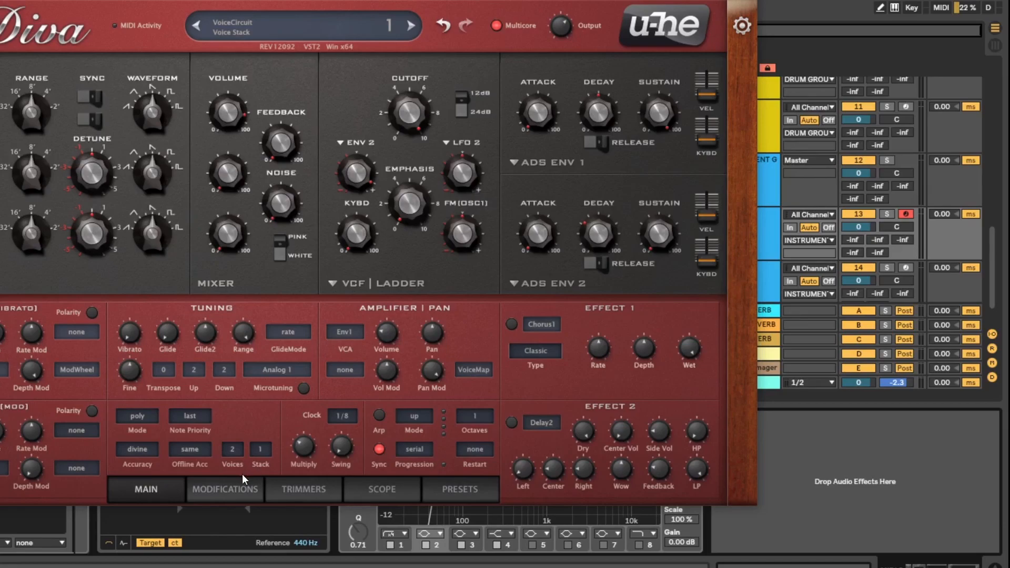
Step: Review the Voice Map Modulator values on the Trimmers page, then return to the Main page and reset the Pan Mod depth
click(251, 490)
click(282, 492)
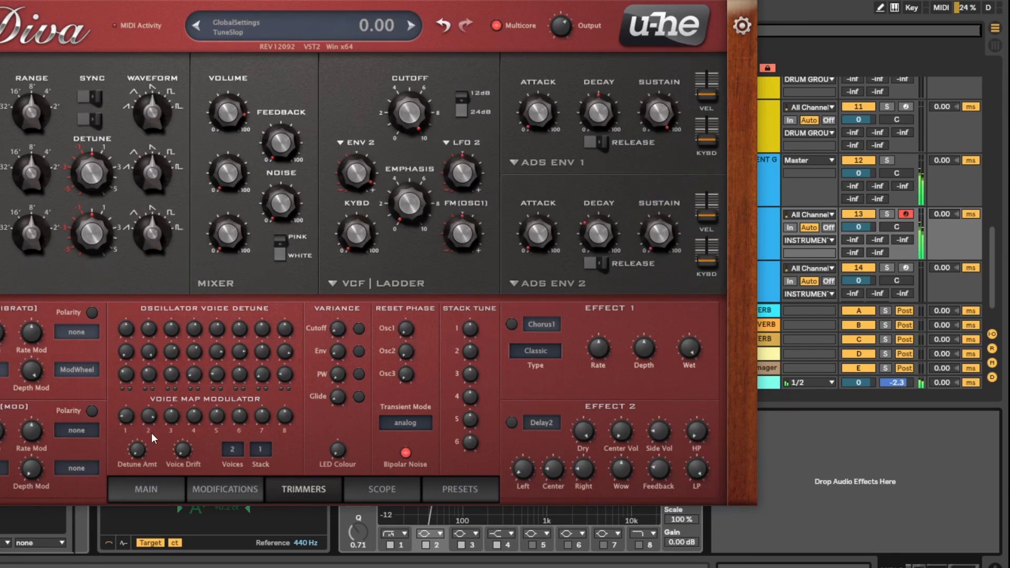
drag(299, 0, 462, 7)
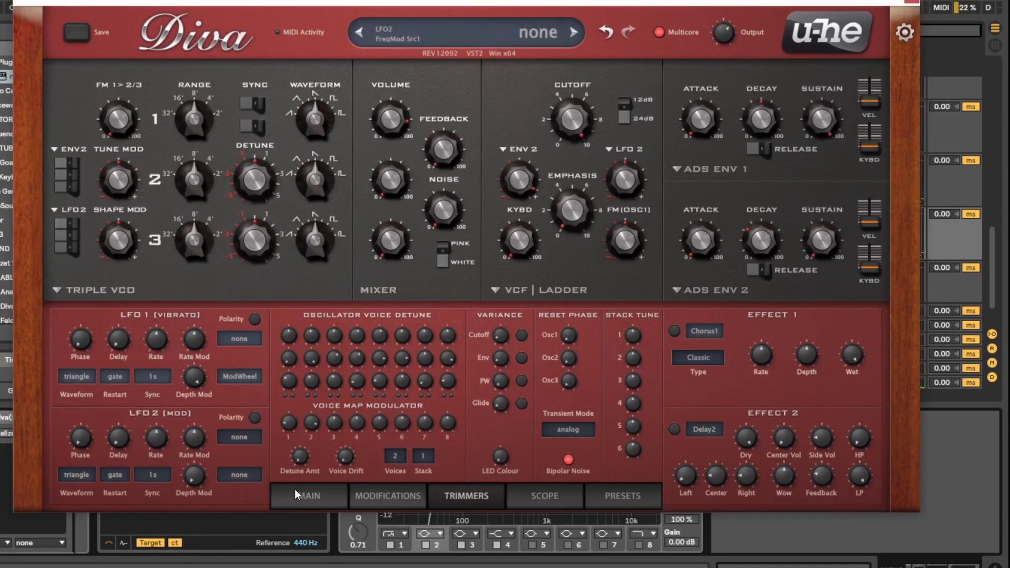
click(298, 495)
click(364, 496)
click(343, 493)
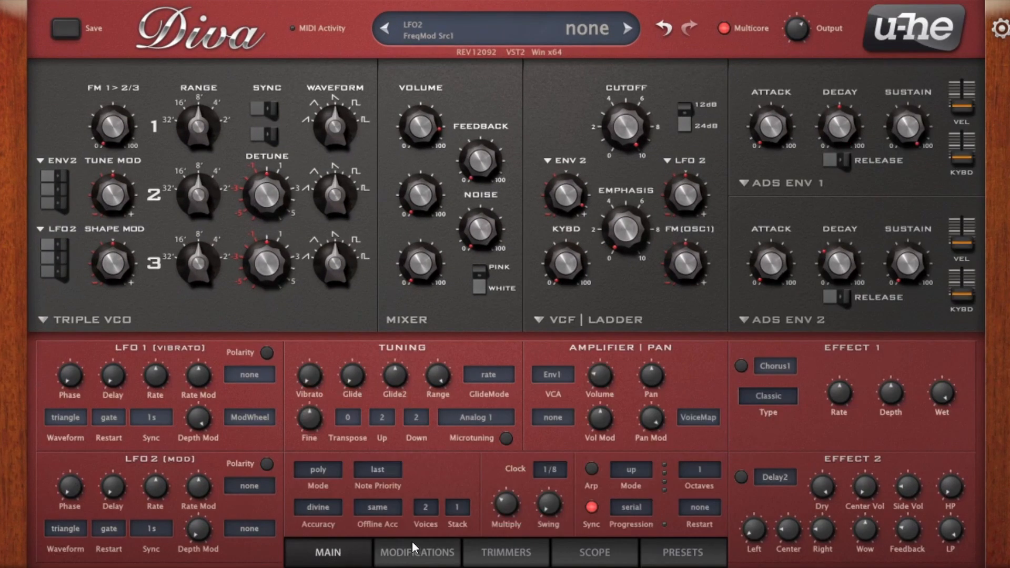
double_click(660, 421)
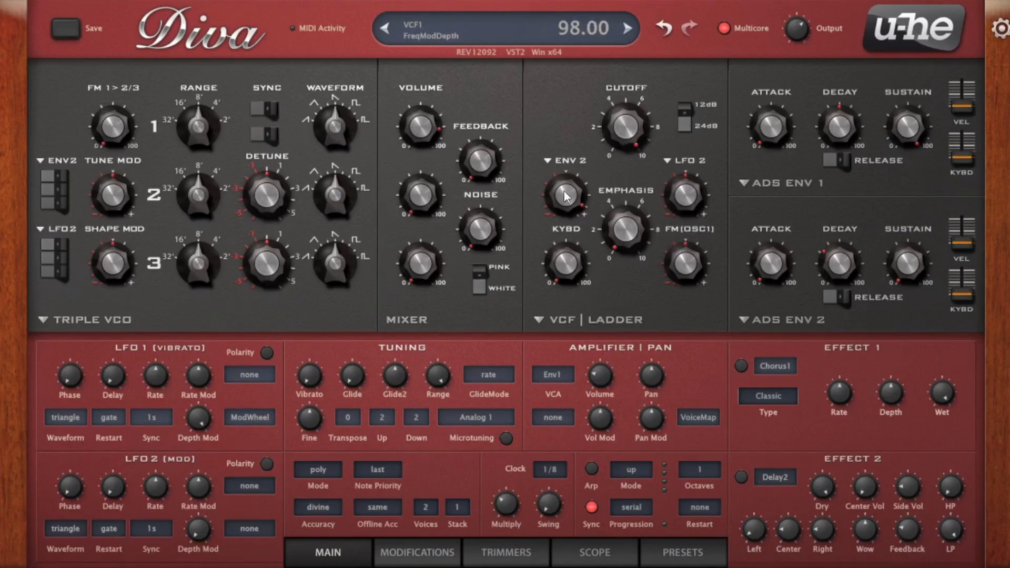
Step: Assign VoiceMap as the filter's first cutoff modulation source, raise its depth and lower the cutoff to about mid-range
click(547, 156)
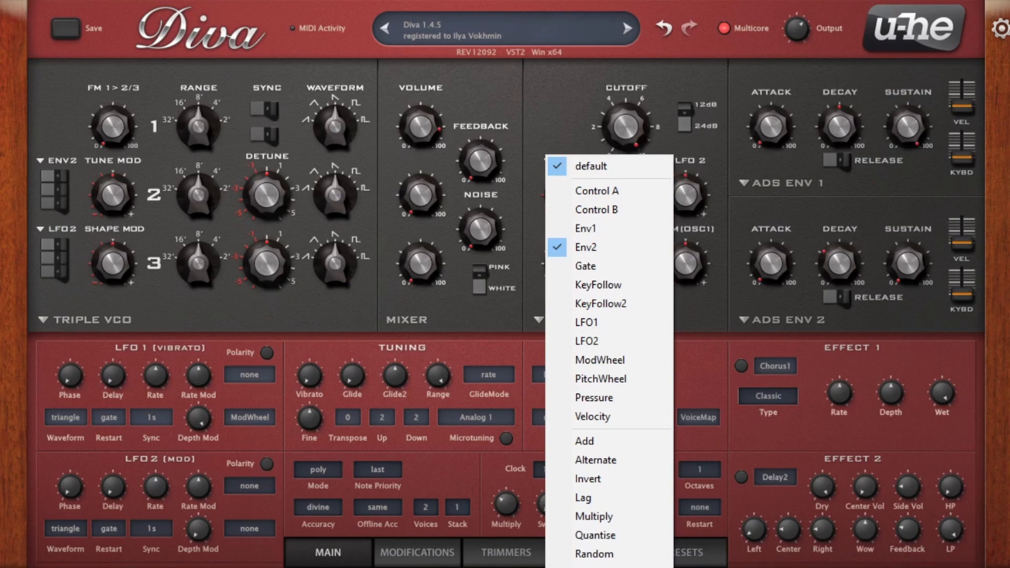
click(595, 567)
mouse_move(566, 193)
mouse_down()
mouse_move(564, 212)
mouse_move(573, 186)
mouse_up()
mouse_move(627, 141)
mouse_down()
mouse_move(620, 228)
mouse_move(634, 194)
mouse_move(634, 118)
mouse_move(633, 128)
mouse_up()
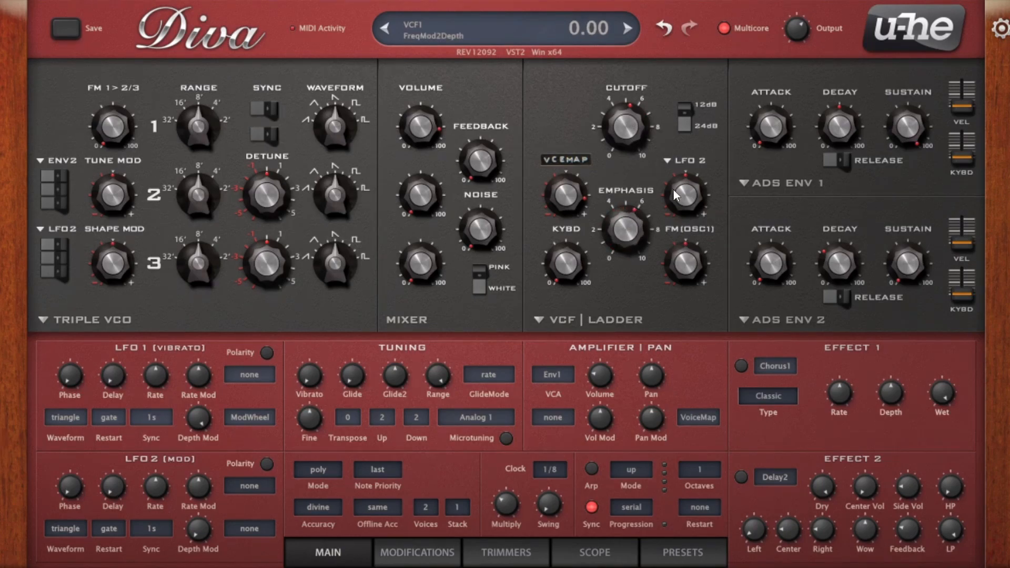
Step: Reduce the VoiceMap cutoff modulation depth slightly and set the filter cutoff to 120.50
drag(576, 201, 575, 204)
drag(620, 148, 630, 130)
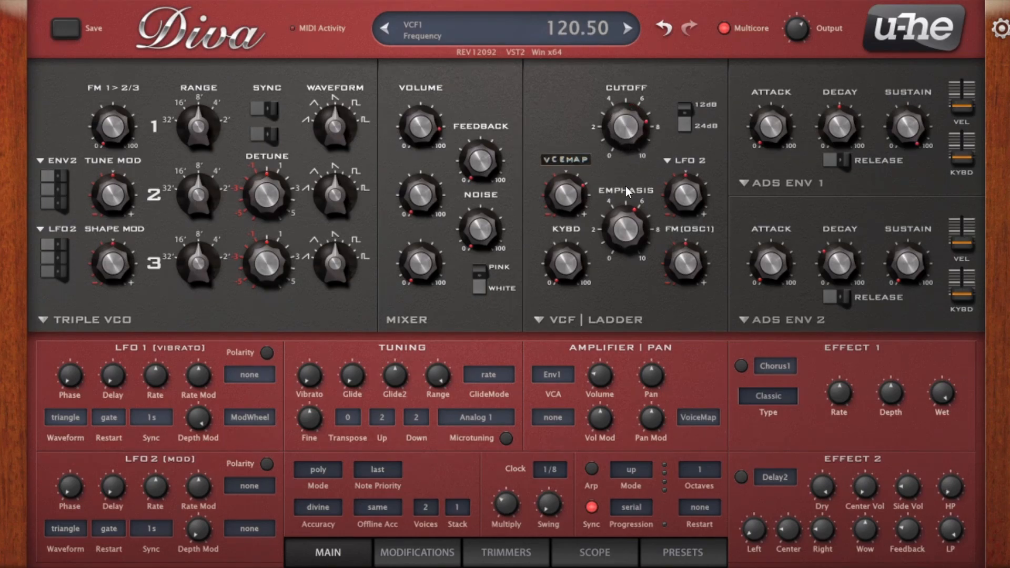
Step: Return to the Trimmers page and change the Voice Map Modulator value for voice 1
click(444, 541)
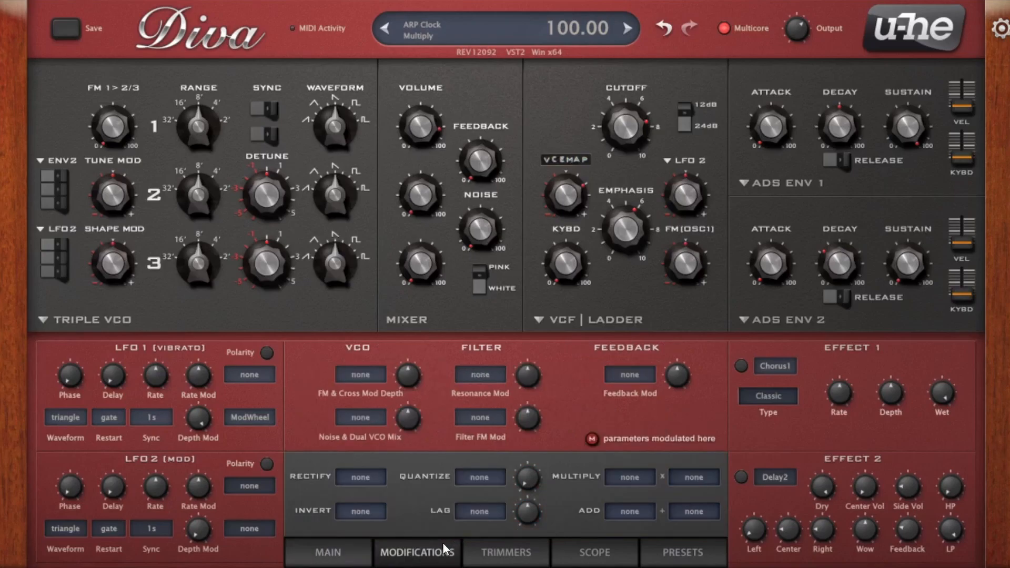
click(510, 552)
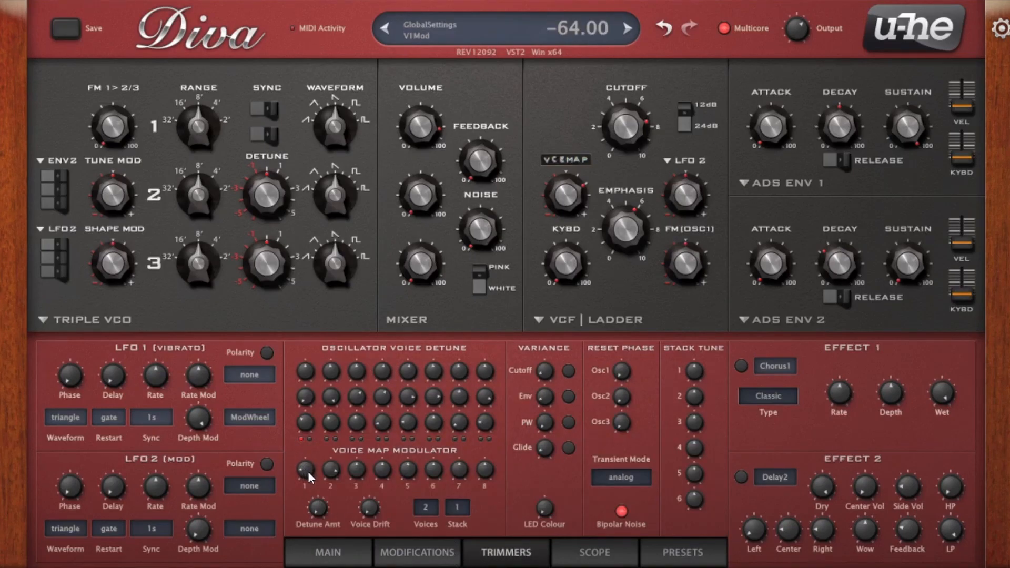
drag(308, 472, 328, 523)
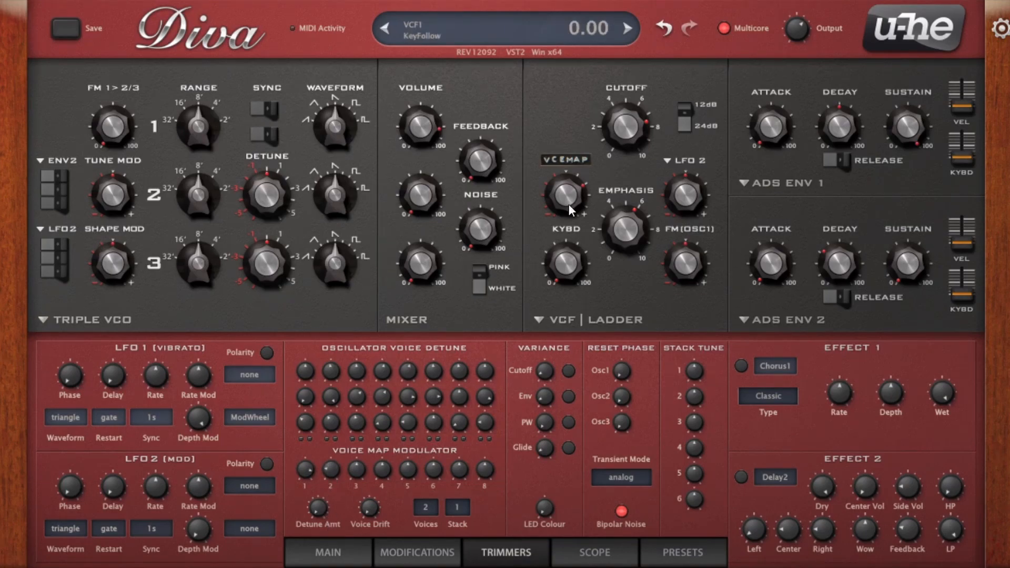
Step: Restore the first cutoff modulation source to its default and reset the Voice Map Modulator values for voices 1 and 2
click(578, 156)
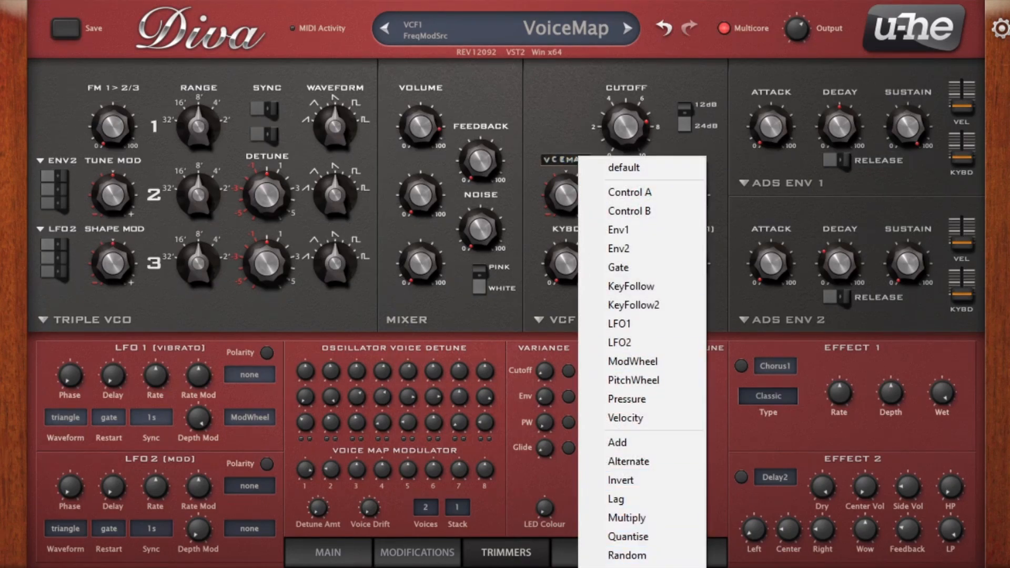
click(624, 168)
double_click(310, 474)
double_click(332, 471)
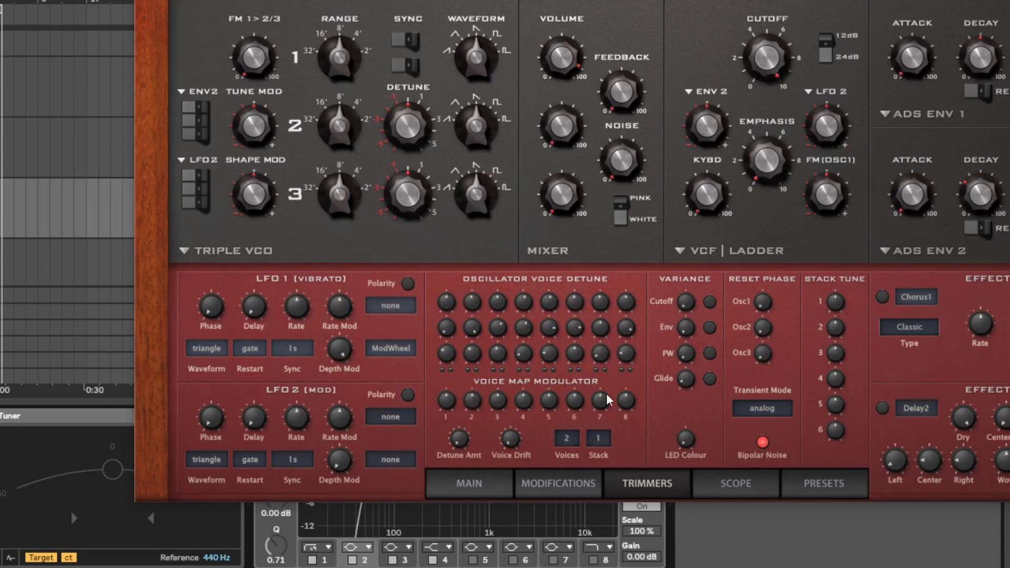
Step: Set the number of voices to 4
click(574, 439)
click(592, 483)
Step: Lower the filter cutoff to about mid-range and raise the Emphasis, shifting the plugin window to uncover more of the tuner
drag(778, 67, 775, 84)
drag(762, 159, 784, 129)
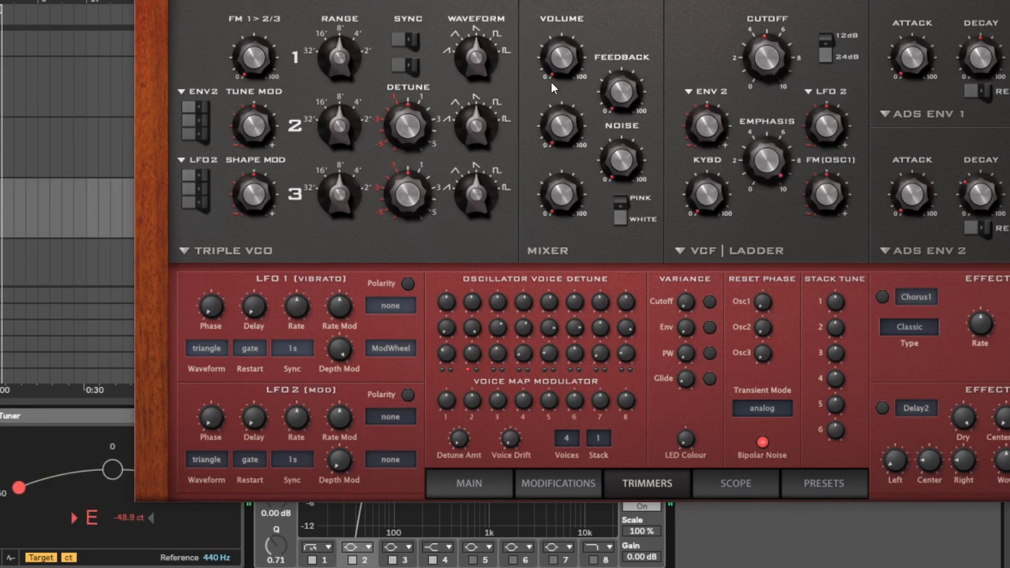
drag(305, 1, 377, 5)
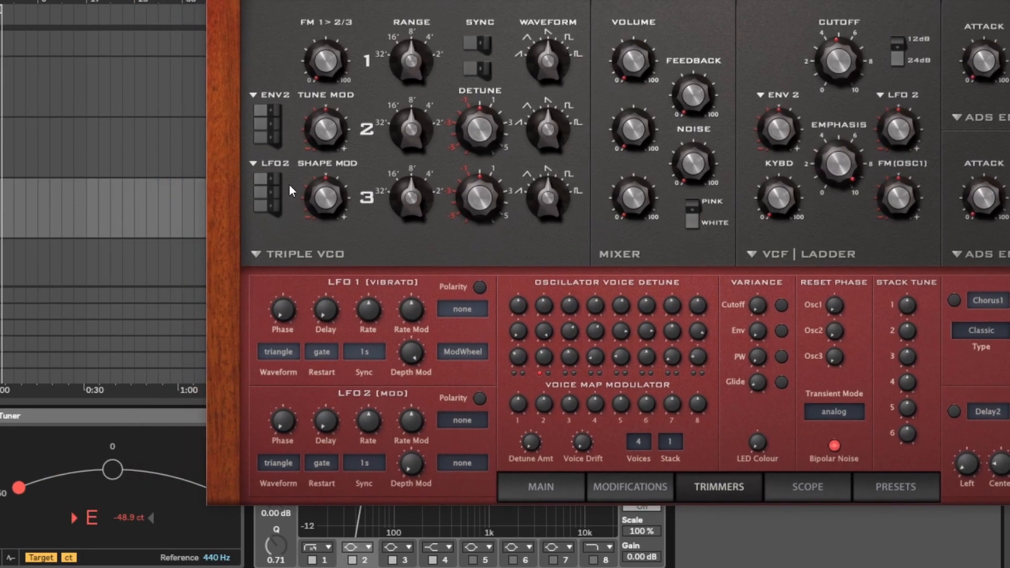
drag(841, 90, 847, 80)
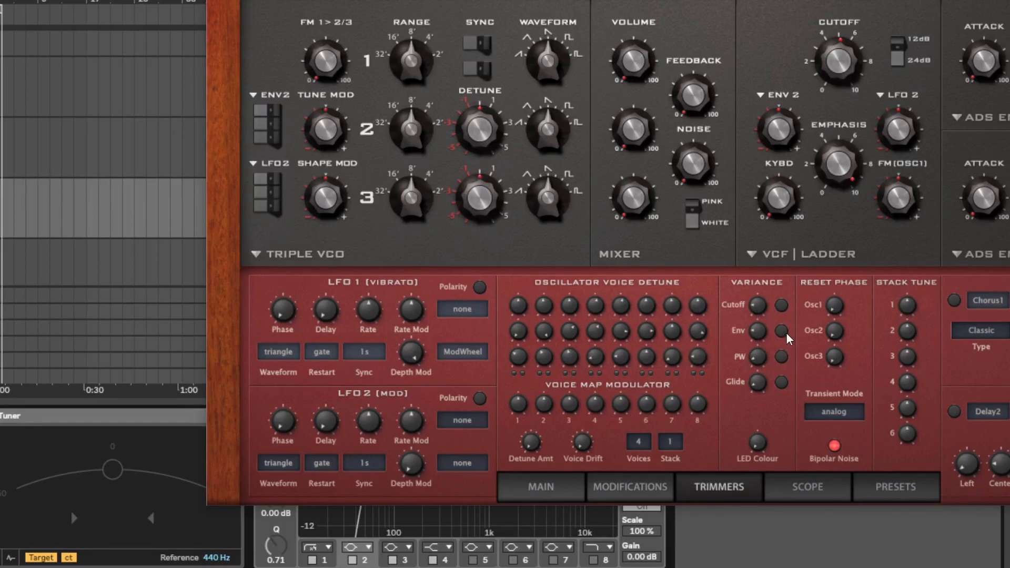
Step: Toggle the Glide variance switch on and off, and sweep the LED Colour up and back down to 0
click(782, 383)
click(782, 383)
drag(821, 1, 499, 8)
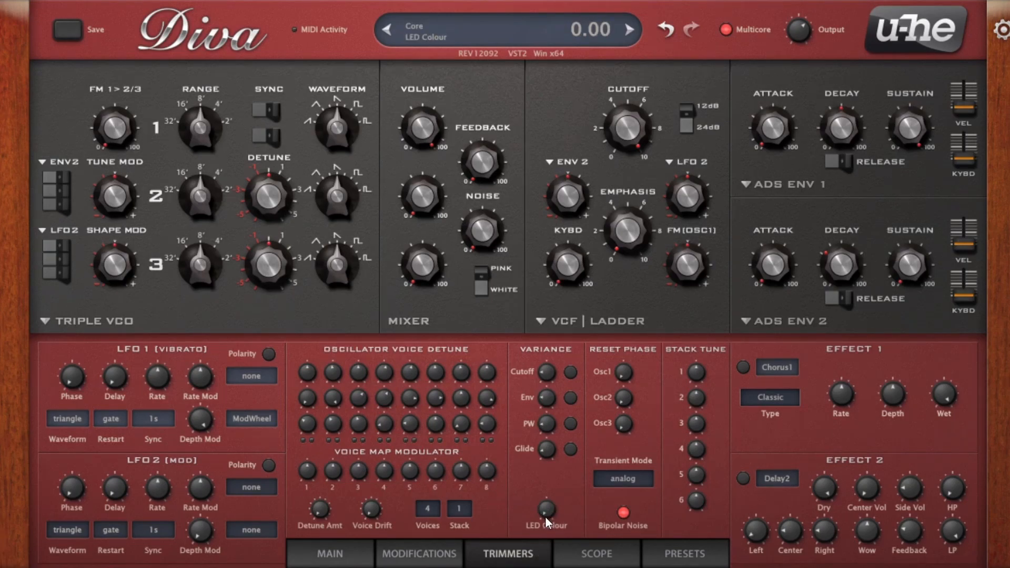
drag(556, 507, 568, 465)
drag(554, 512, 565, 558)
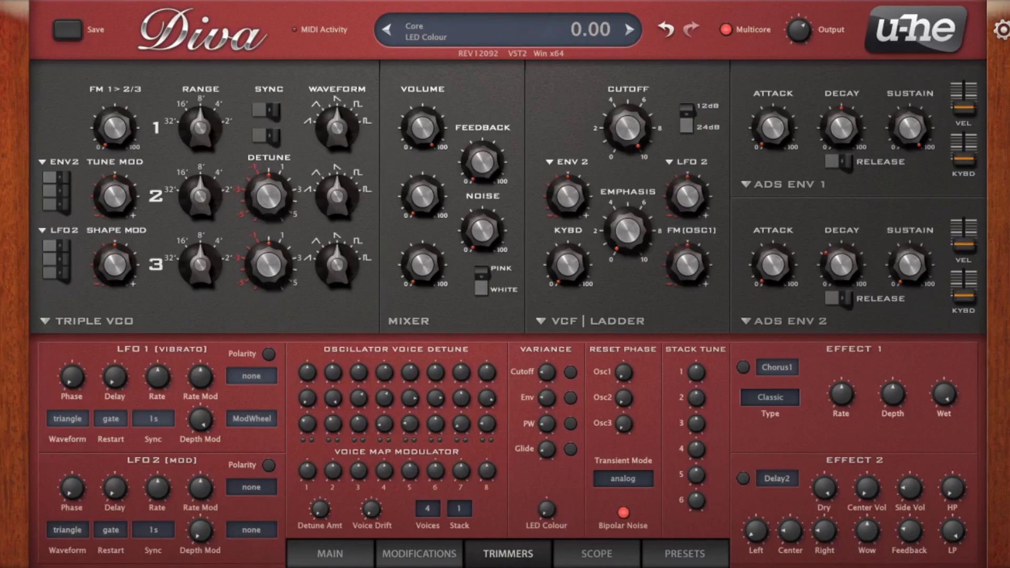
Step: Review the Transient Mode options, try osc reset, and restore analog
click(632, 474)
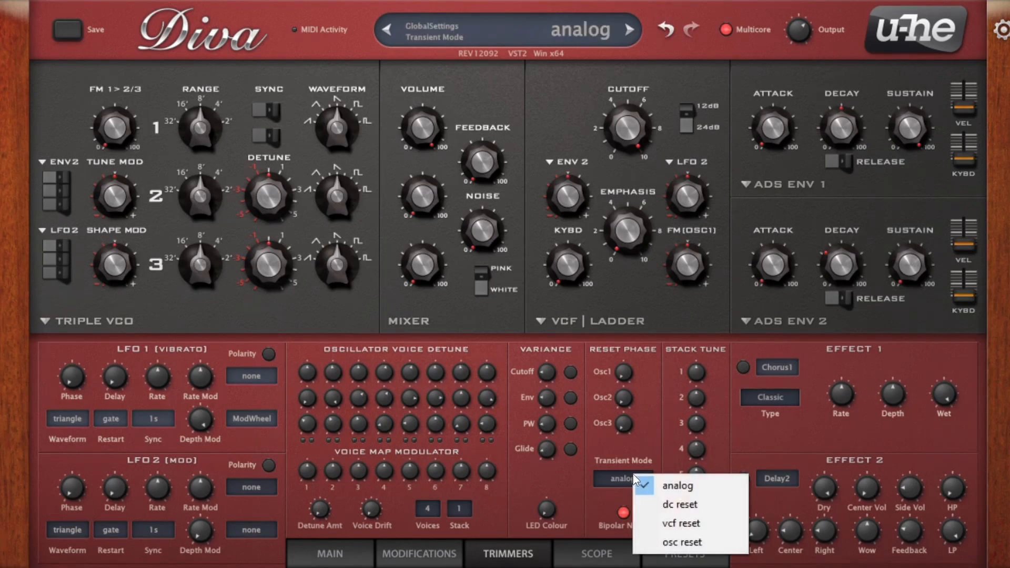
click(677, 447)
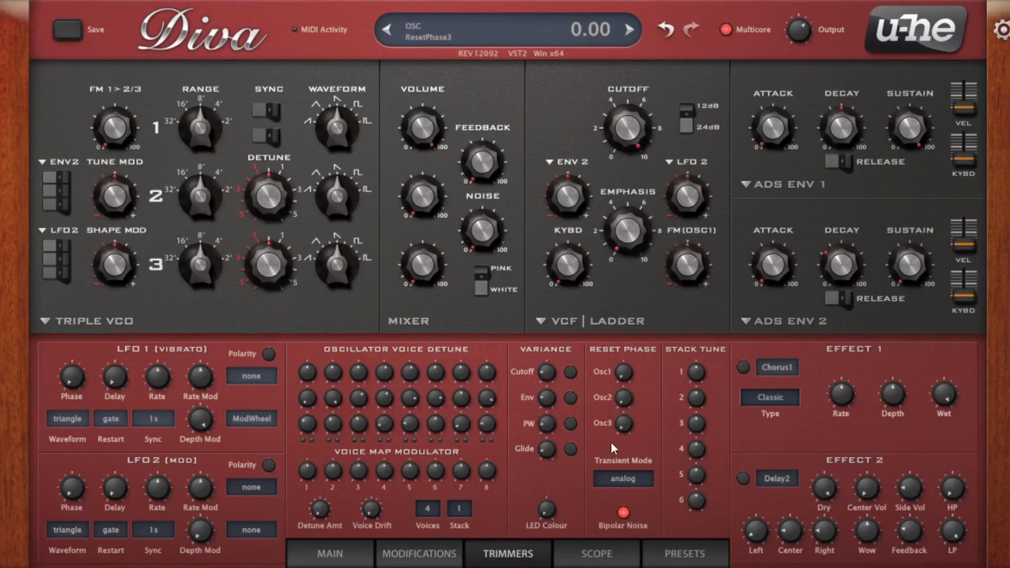
click(616, 476)
click(665, 541)
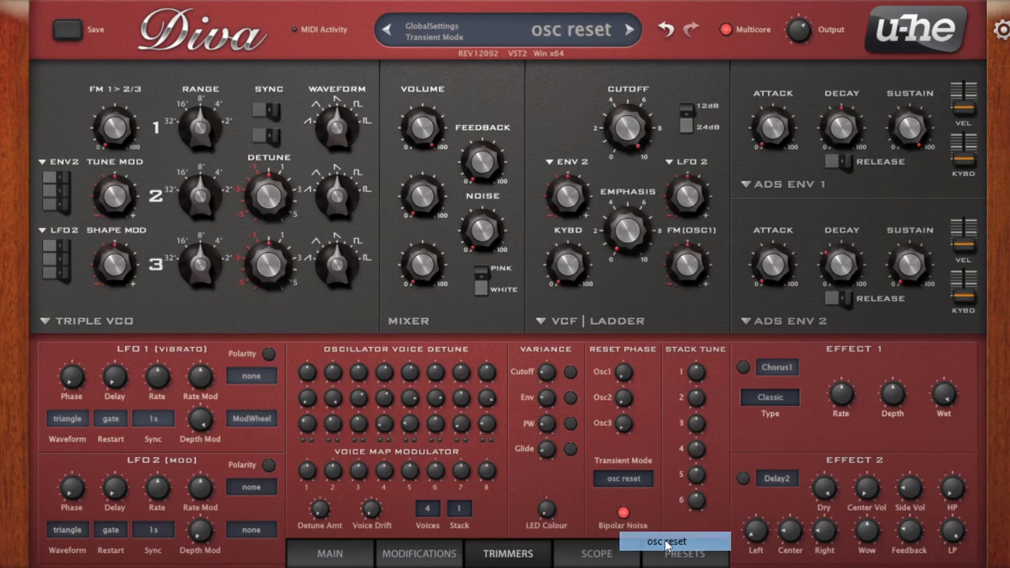
click(630, 480)
click(642, 488)
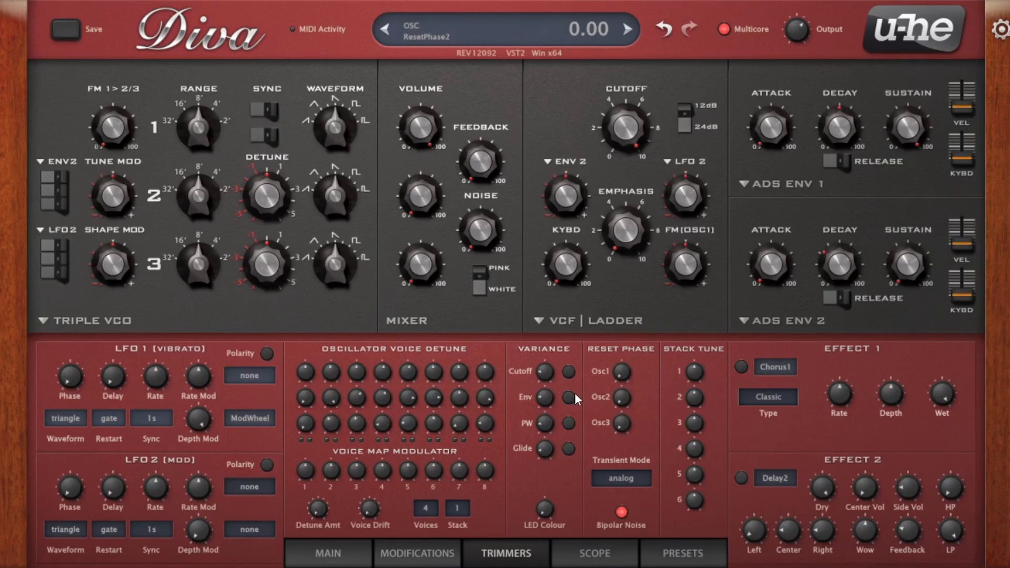
Step: Set the Transient Mode to dc reset and switch it on to vcf reset
click(624, 481)
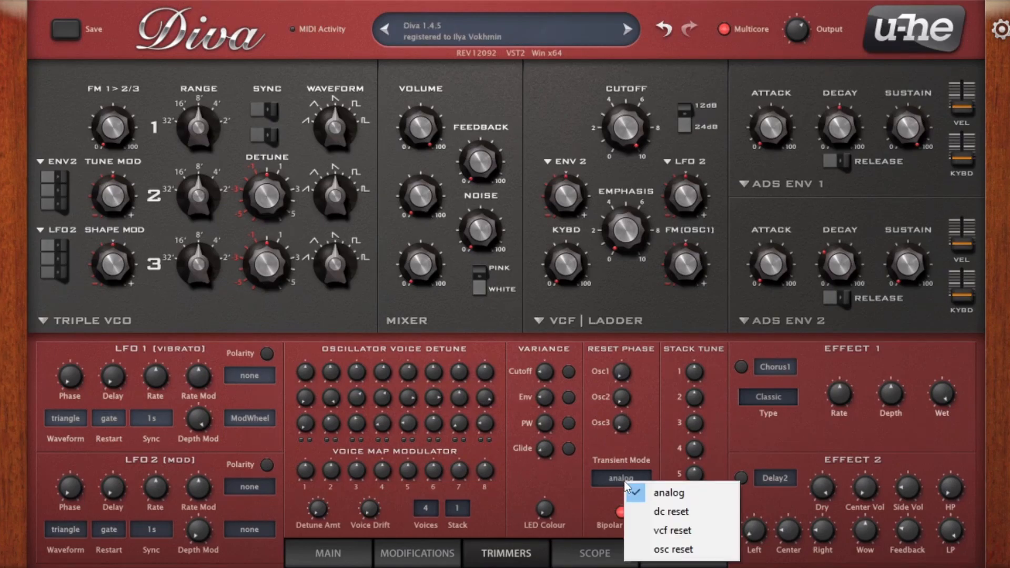
click(642, 511)
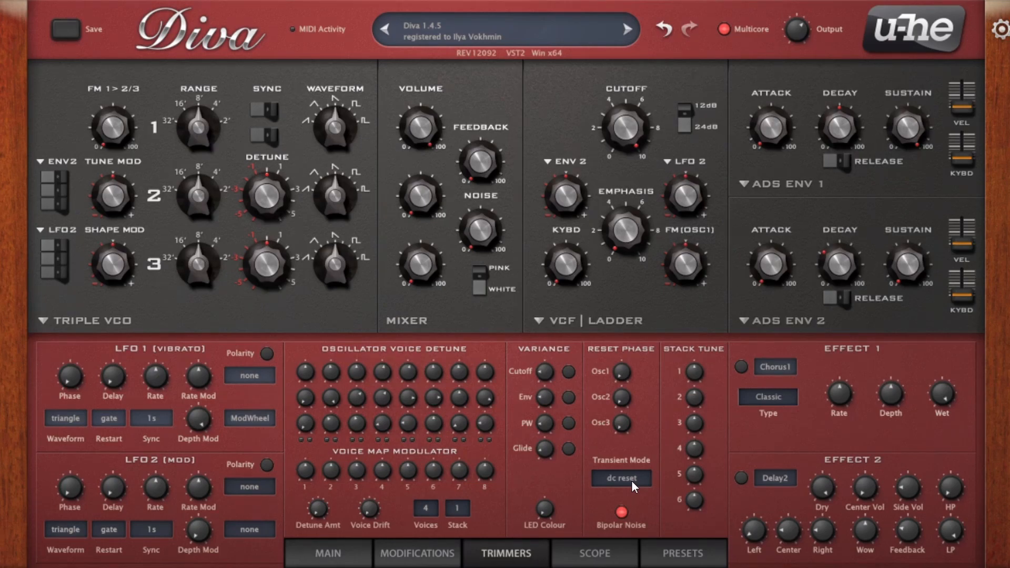
click(626, 479)
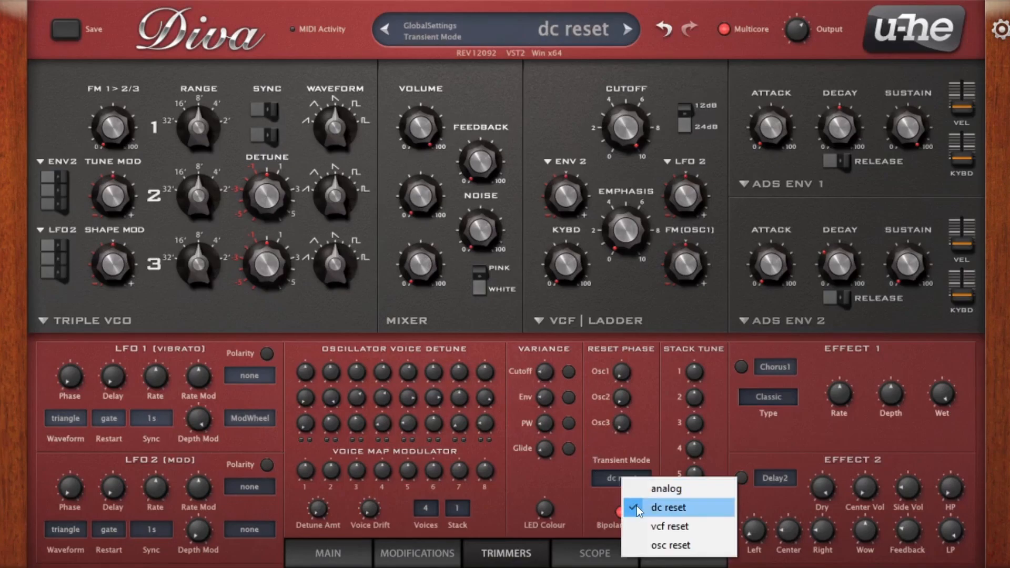
click(653, 529)
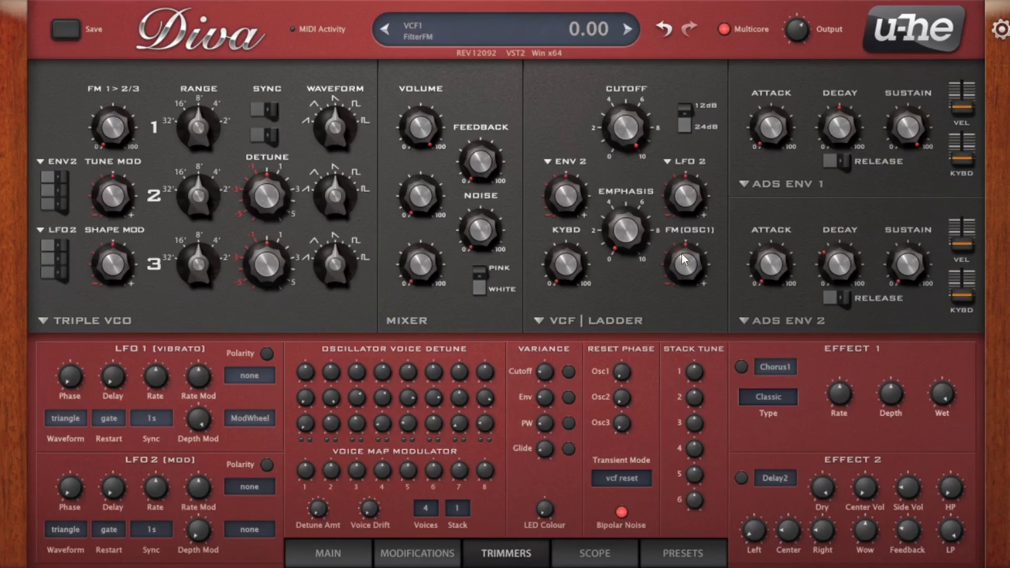
Step: Switch envelope 2 to the analogue model and set up its filter sweep with cutoff at about 5 and a raised ENV 2 depth
click(745, 319)
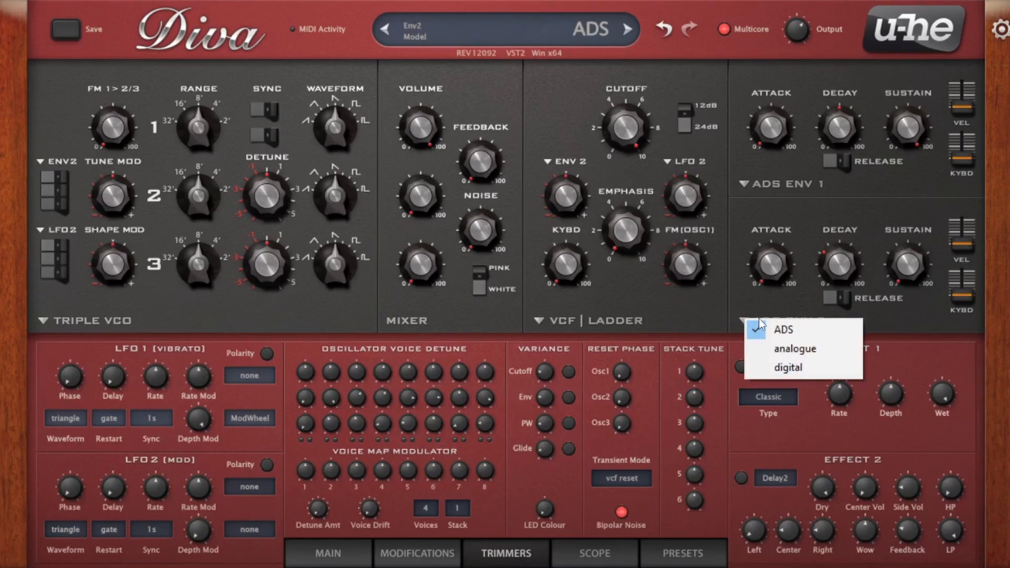
click(788, 345)
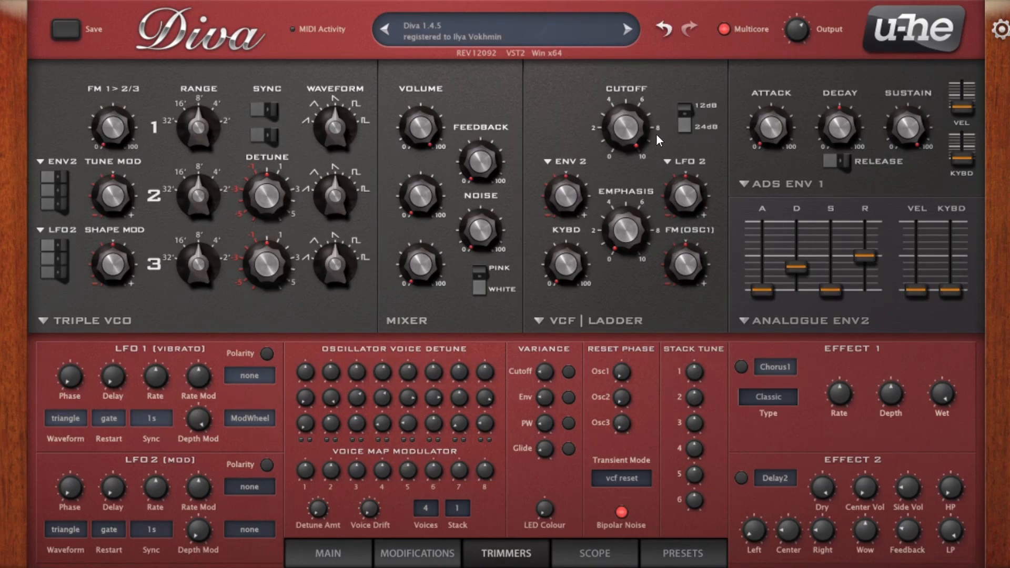
drag(641, 136, 613, 242)
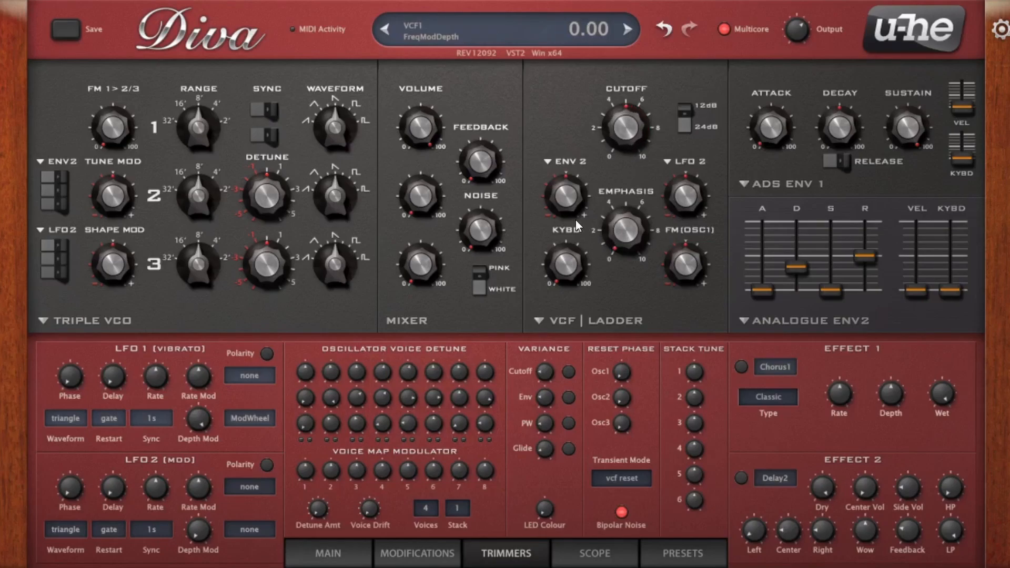
drag(566, 204, 612, 170)
Step: Switch envelope 1 to the analogue model and shape both envelopes, shortening the releases and raising envelope 2's decay and sustain
click(803, 183)
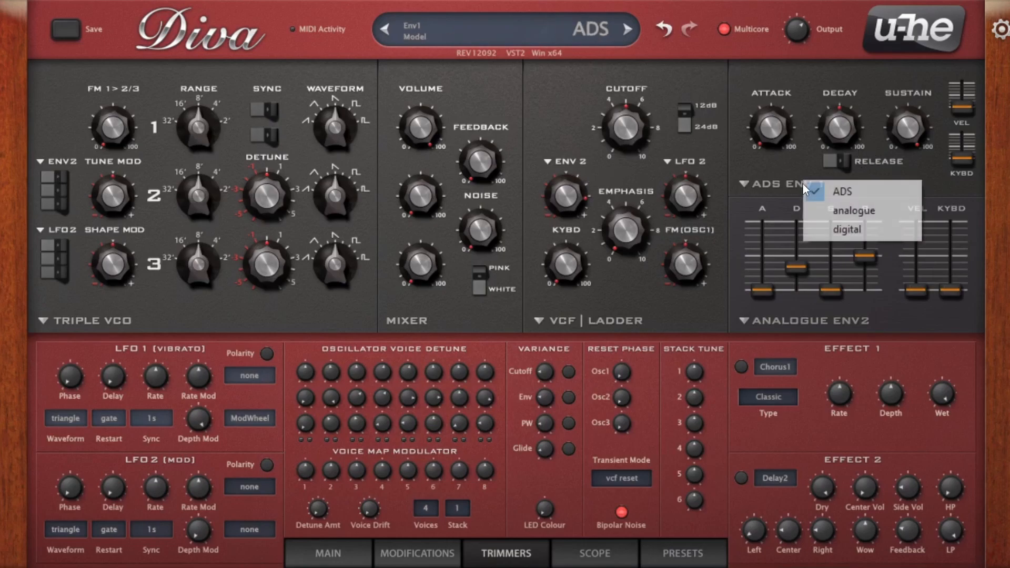
click(831, 213)
drag(881, 127, 884, 114)
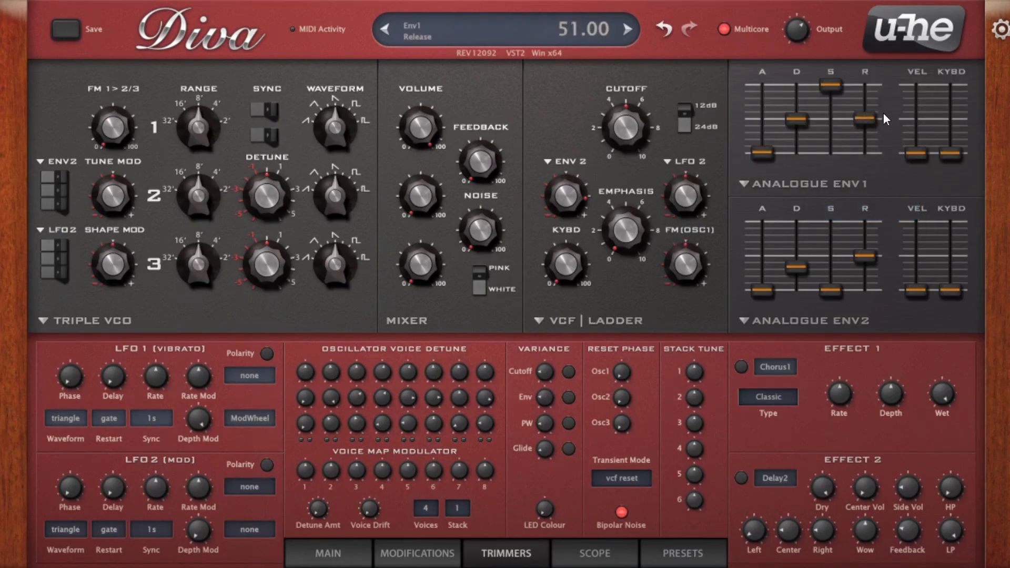
drag(801, 265, 804, 253)
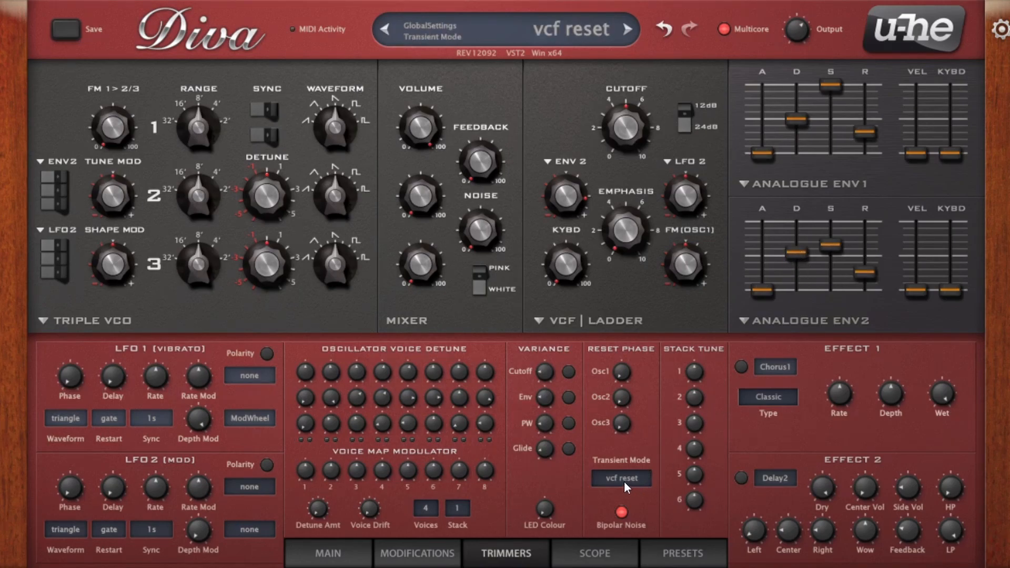
Step: Set the Transient Mode from vcf reset back to analog
click(624, 482)
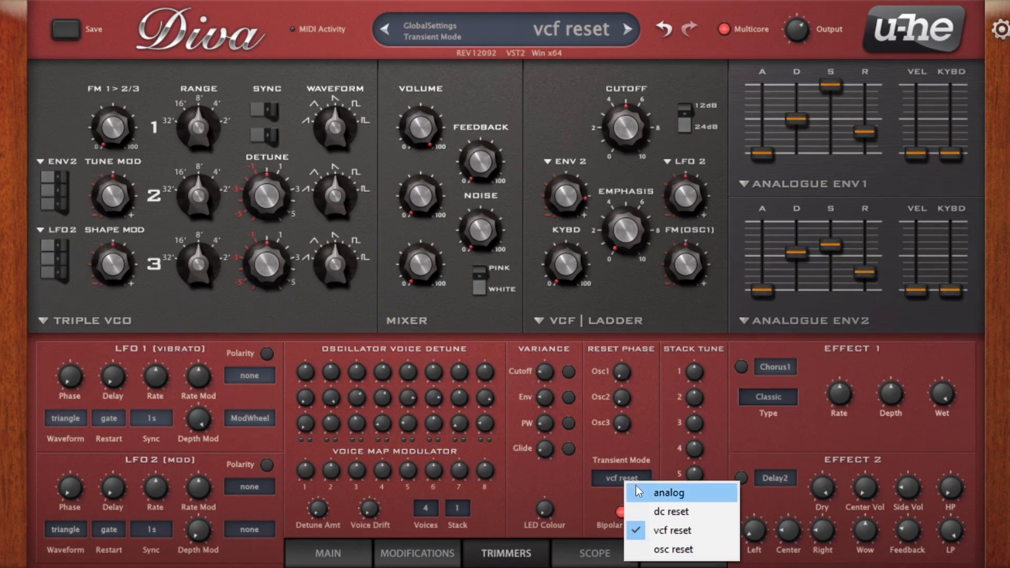
click(636, 487)
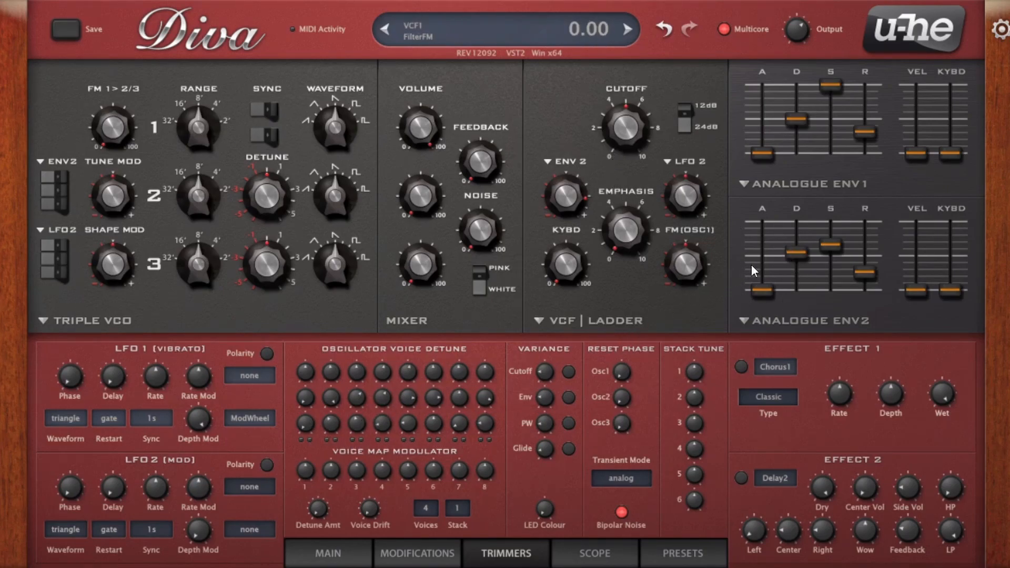
Step: Set envelope 2's attack to 52 and release to 73, and envelope 1's release to 54
drag(765, 295, 774, 251)
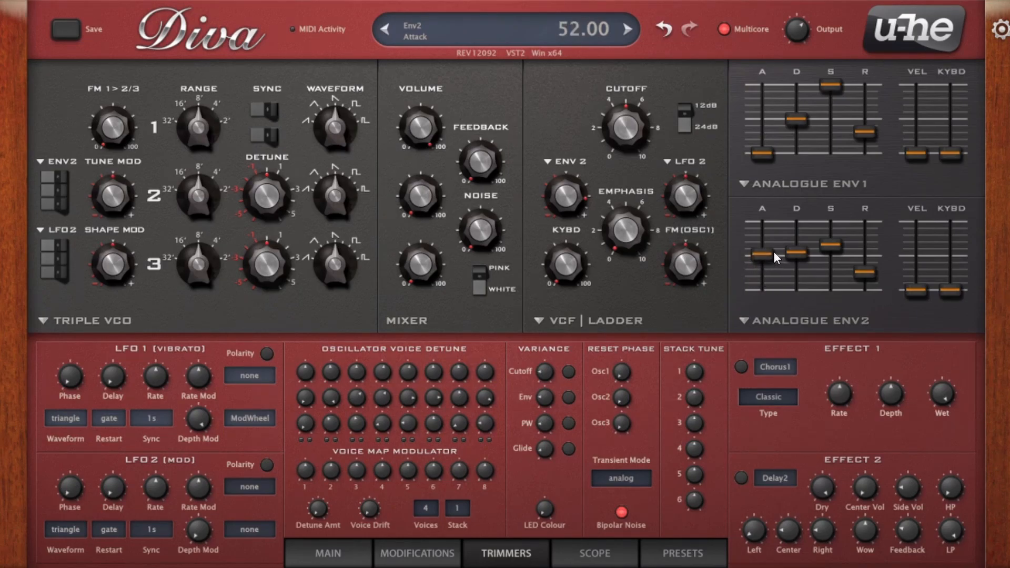
drag(862, 269, 867, 242)
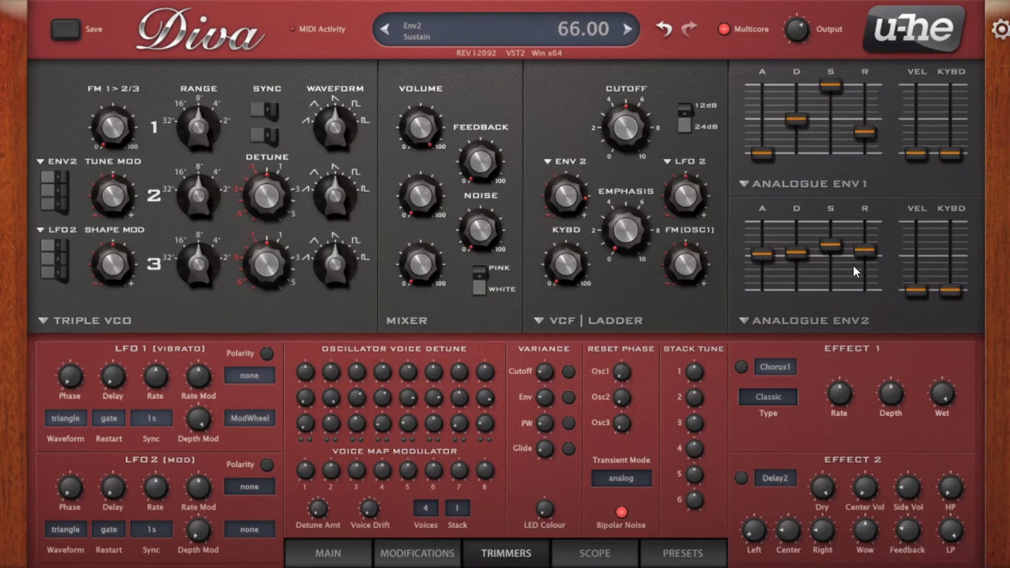
drag(865, 131, 871, 112)
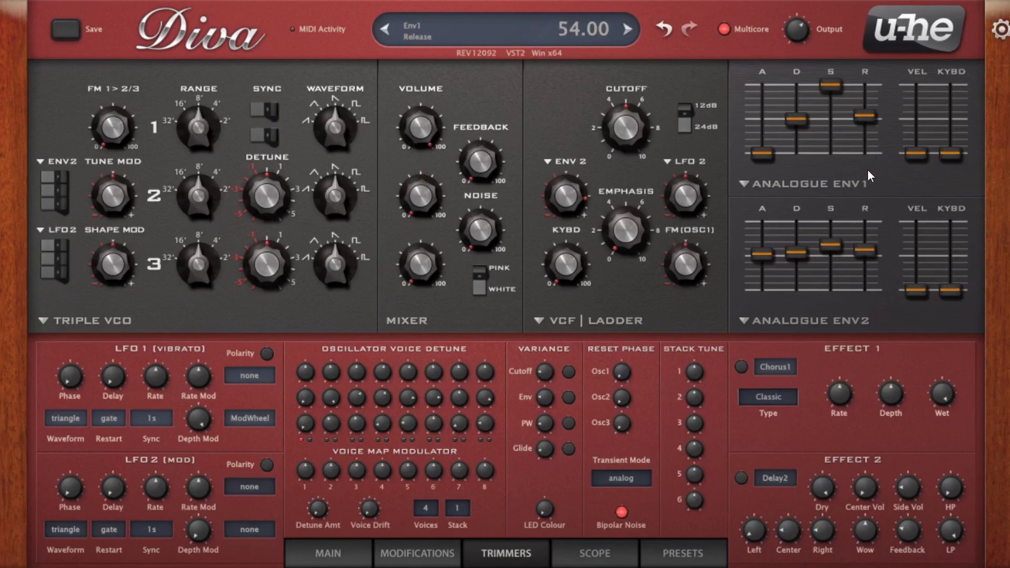
drag(873, 244, 873, 234)
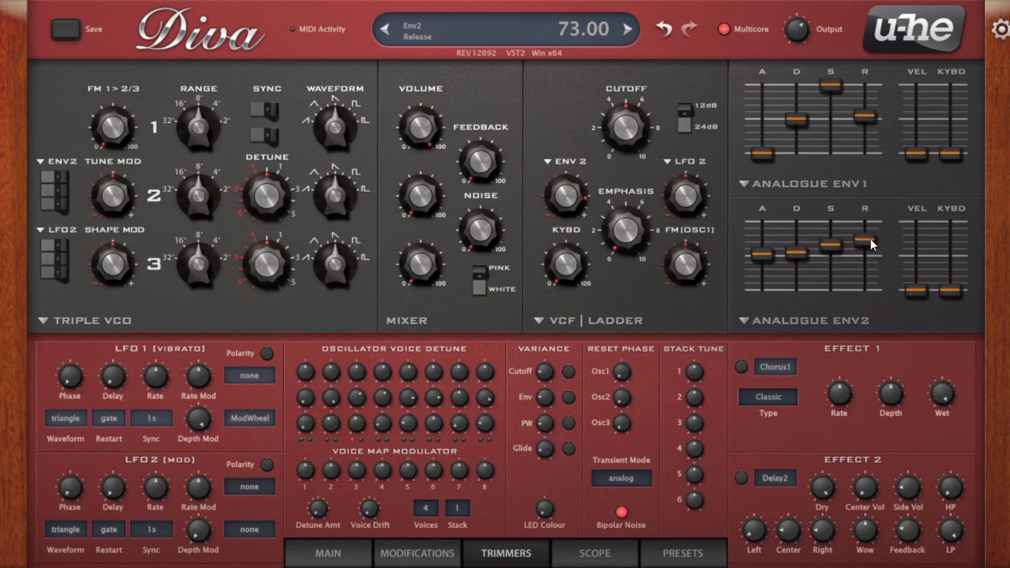
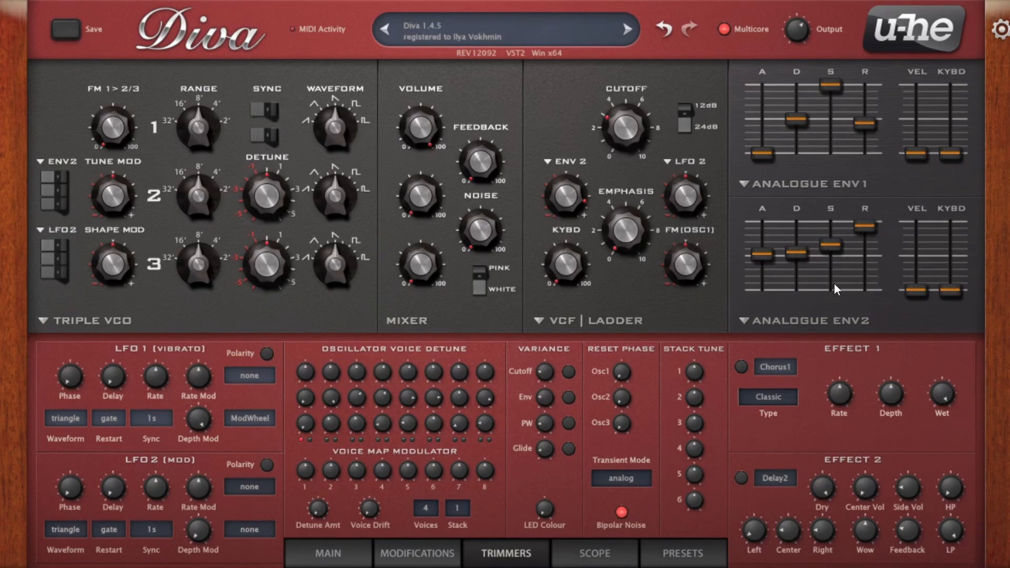
Step: Compare the vcf reset Transient Mode with the slower envelopes and return the mode to analog
click(637, 479)
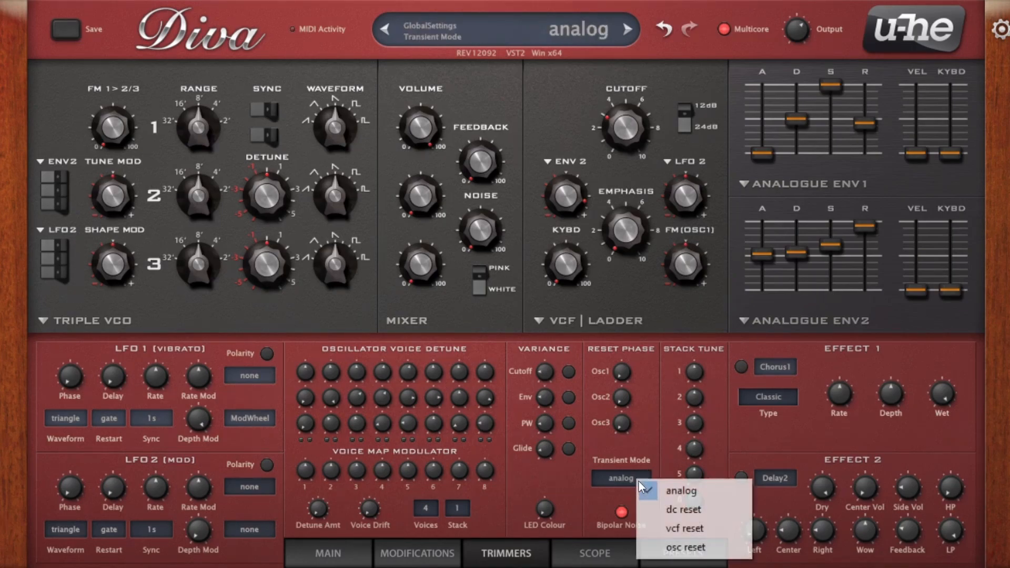
click(664, 528)
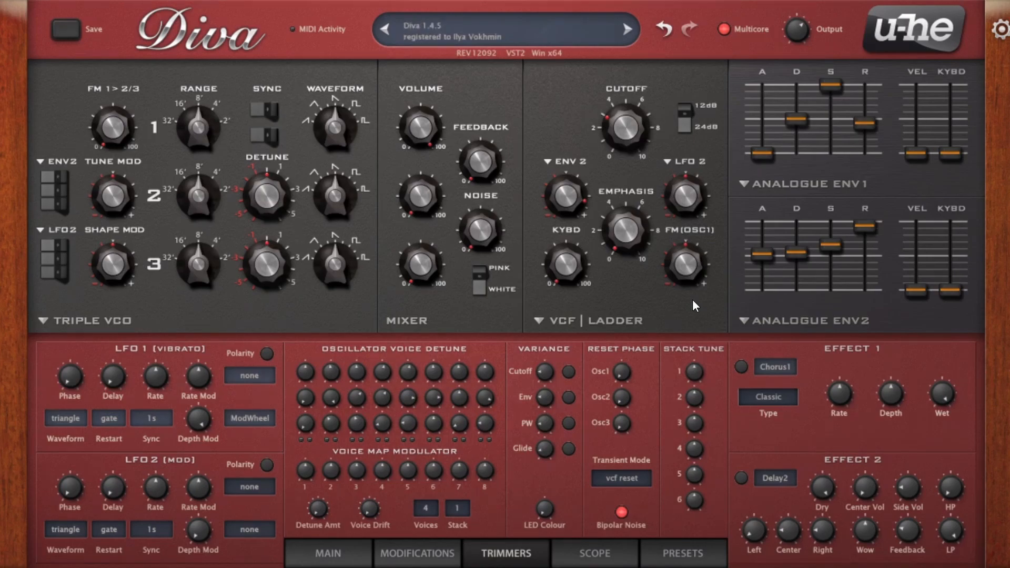
click(620, 479)
click(644, 483)
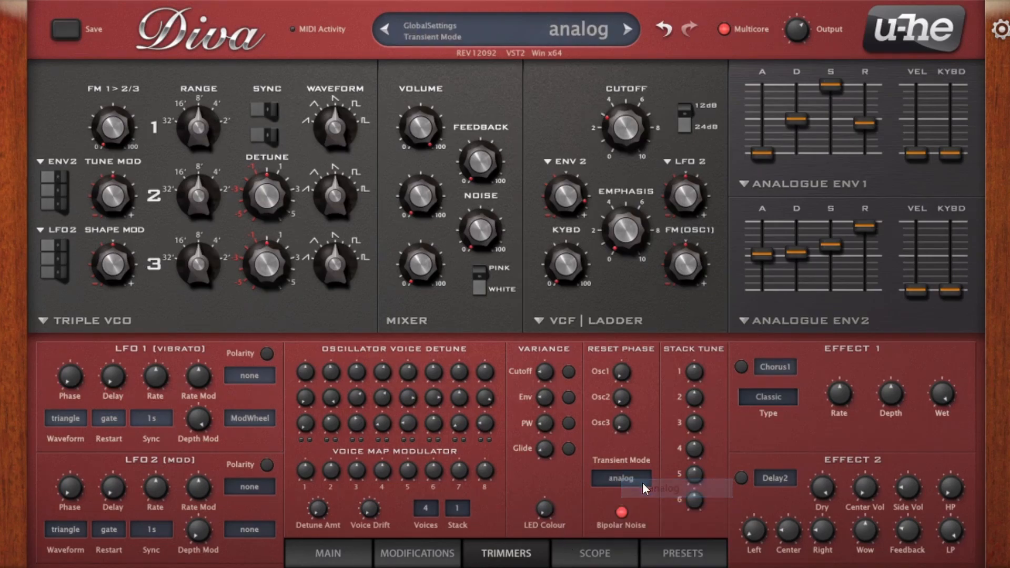
Step: Try the osc reset Transient Mode and return the mode to analog
click(615, 481)
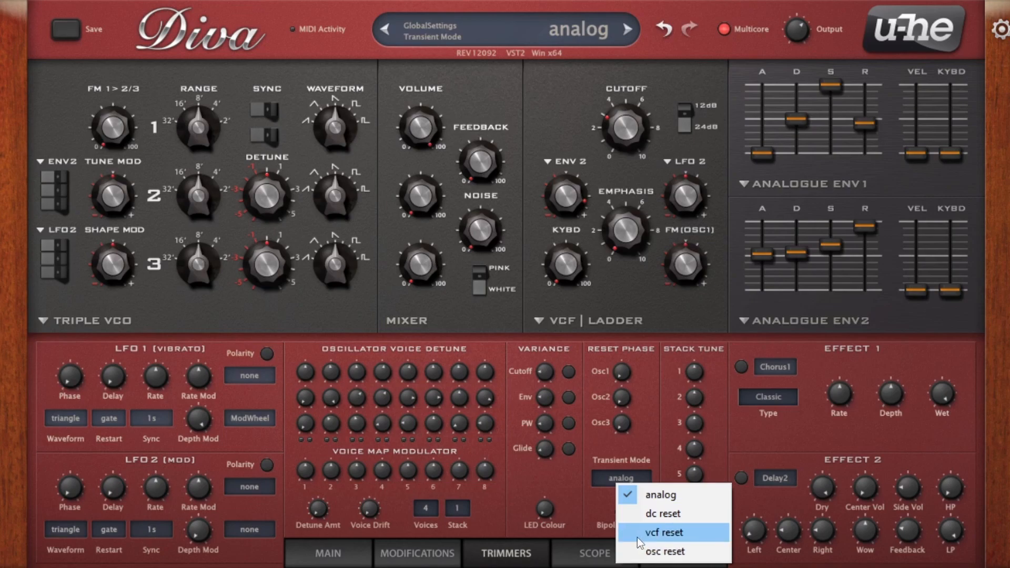
click(670, 377)
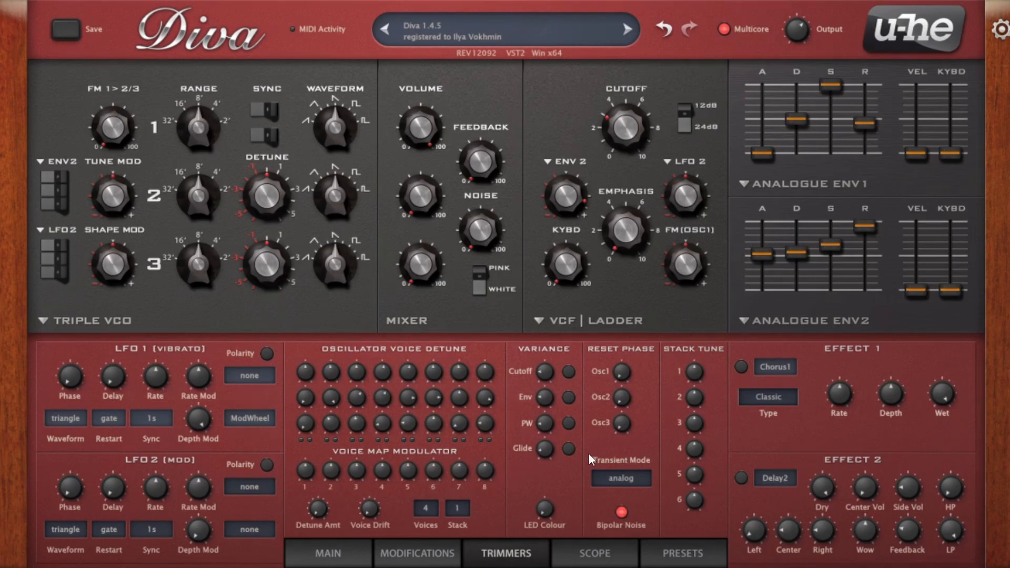
click(624, 479)
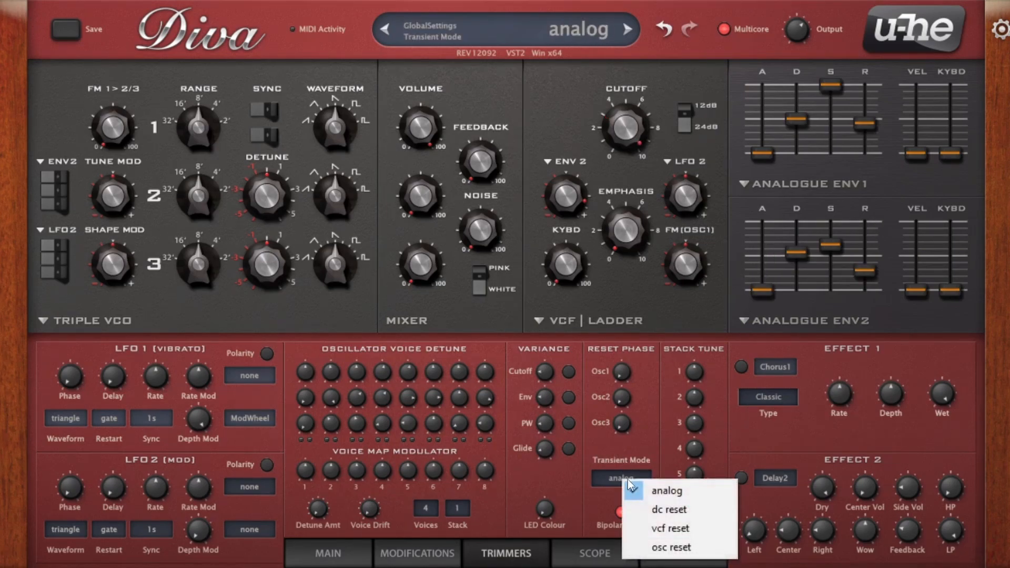
click(655, 550)
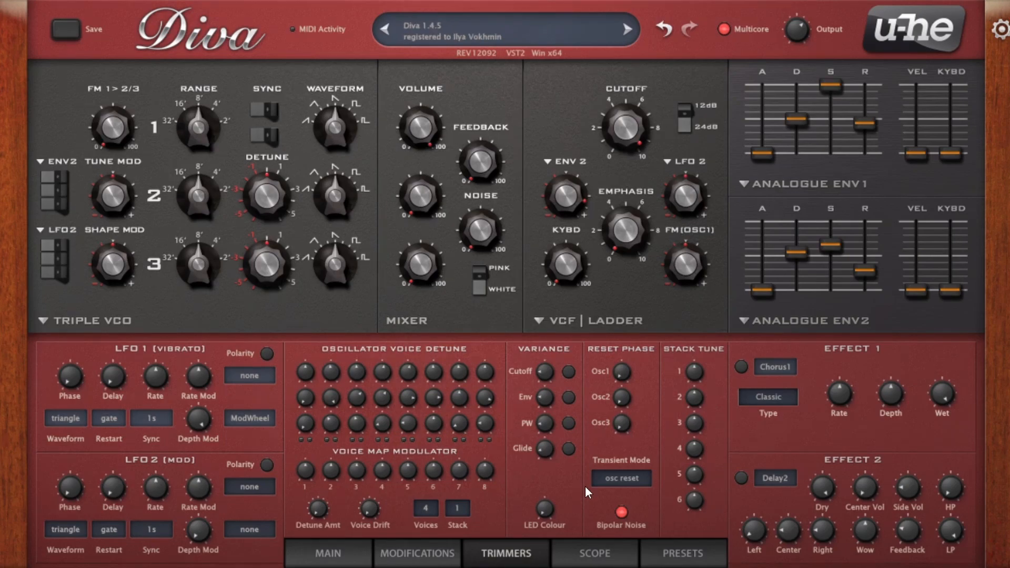
click(617, 479)
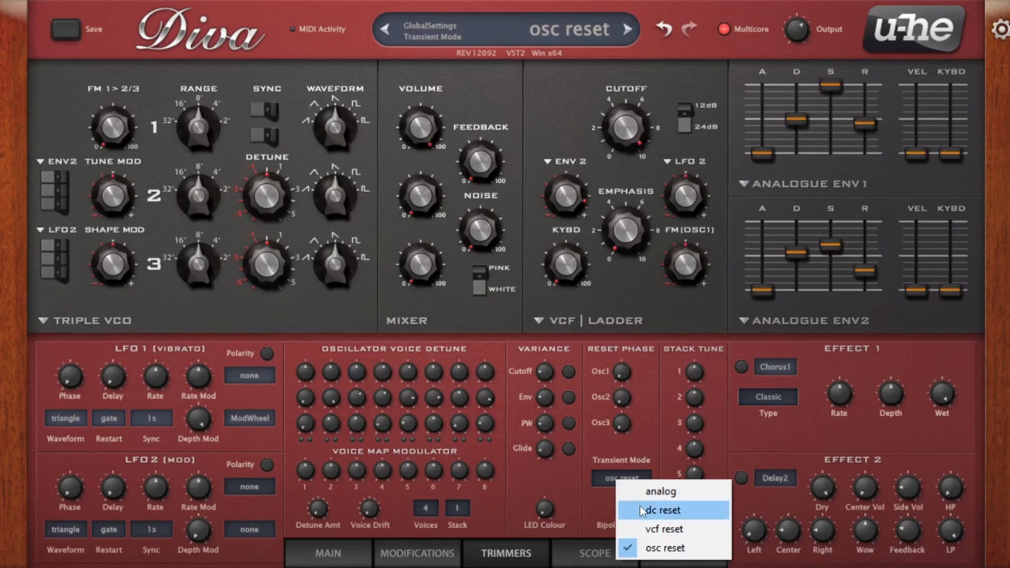
click(655, 492)
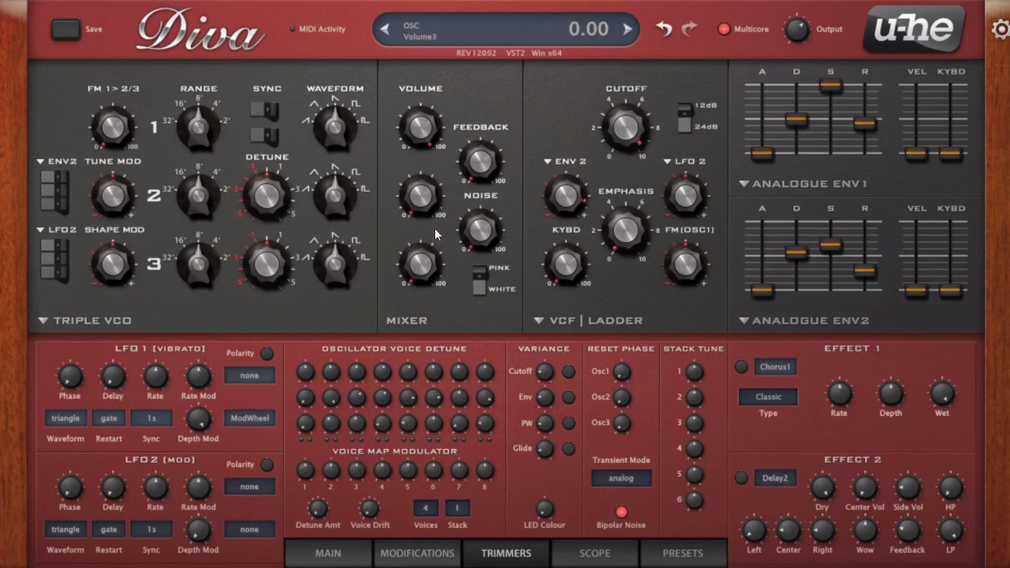
Step: Adjust oscillator 1's volume and the filter cutoff to set up a detuned patch, with oscillator 2's detune at about 0.39
mouse_move(426, 138)
mouse_down()
mouse_move(421, 210)
mouse_move(429, 128)
mouse_up()
drag(638, 131, 608, 225)
drag(627, 127, 631, 174)
drag(263, 203, 280, 167)
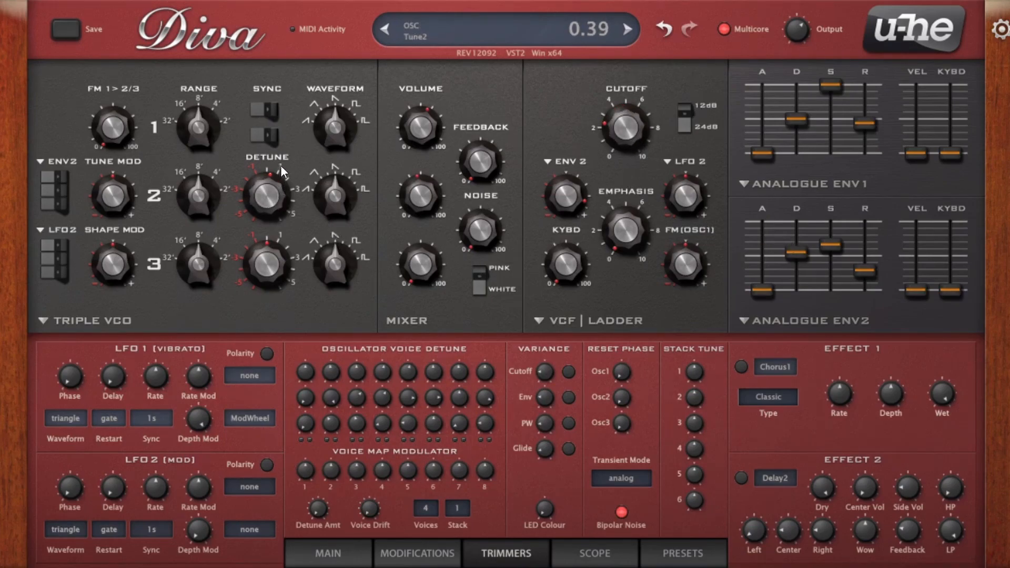
Step: Set the voice mode to mono among the main settings and return to the Trimmers page
click(452, 507)
click(329, 554)
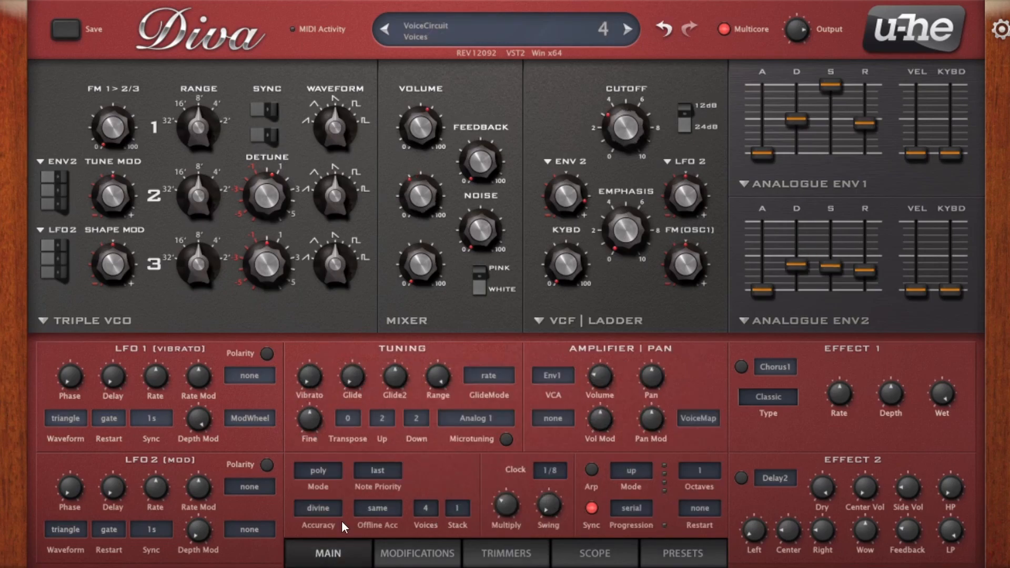
click(325, 477)
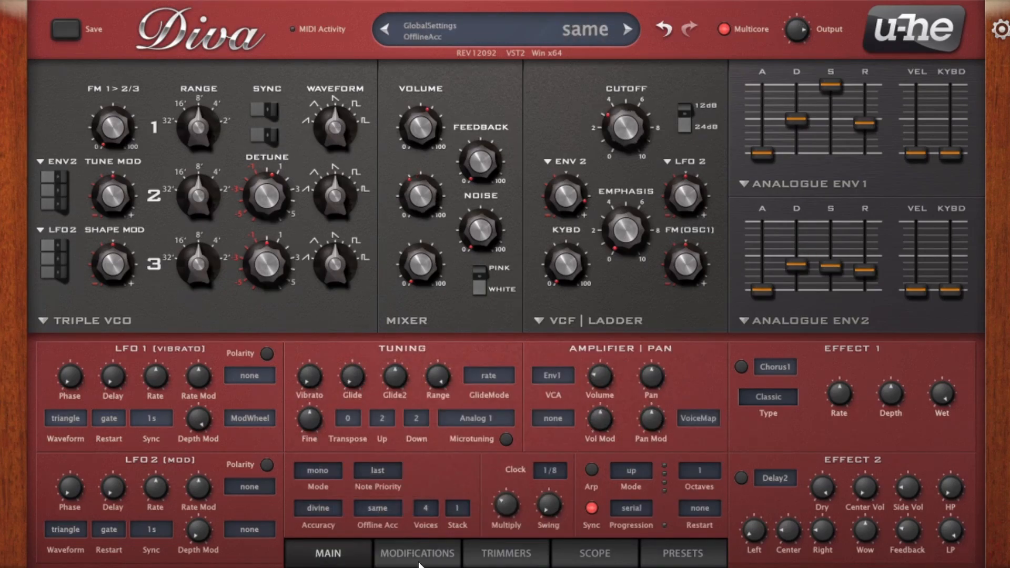
click(419, 555)
click(501, 554)
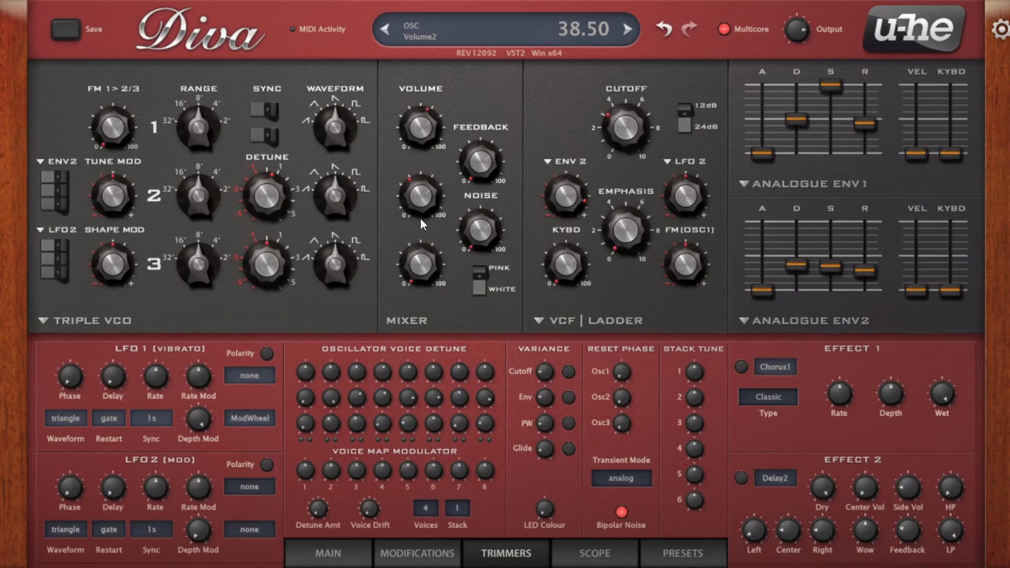
Step: Bring in oscillator 3 with a square waveform in the 16' range and raise its mixer volume
drag(351, 262, 362, 246)
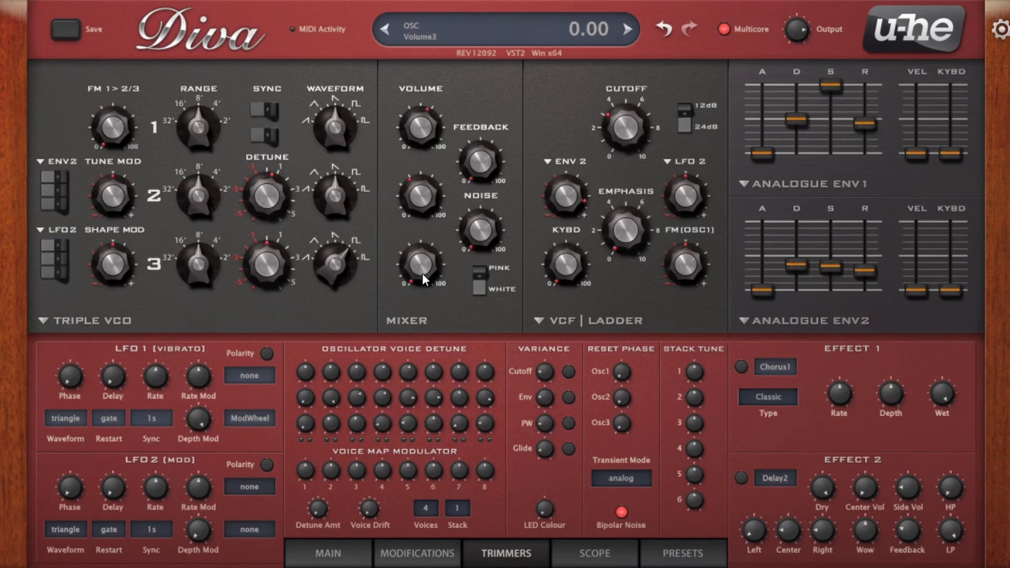
drag(205, 284, 216, 328)
drag(421, 269, 432, 177)
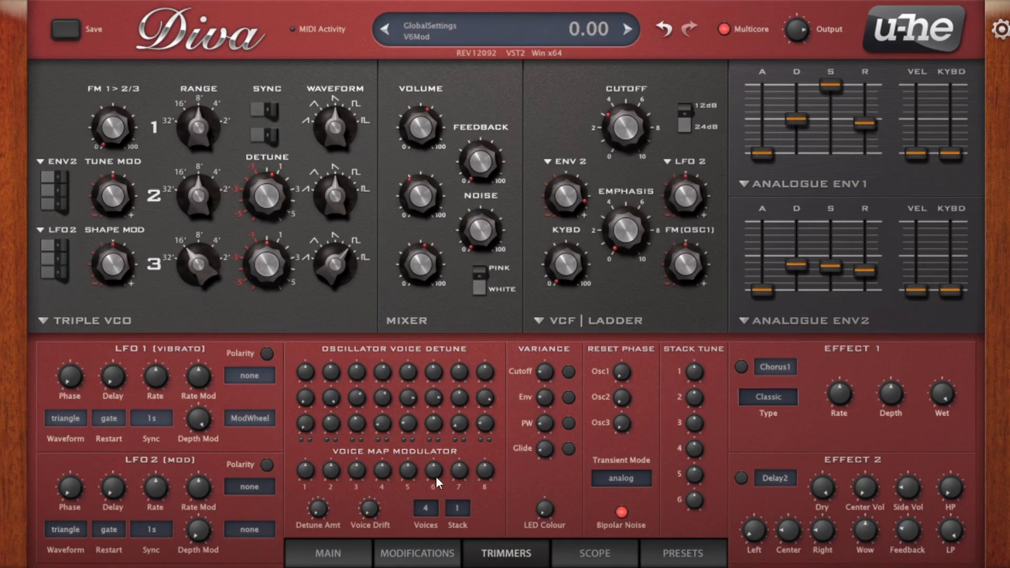
Step: Set the Transient Mode to osc reset, comparing it with another mode before keeping osc reset
click(620, 482)
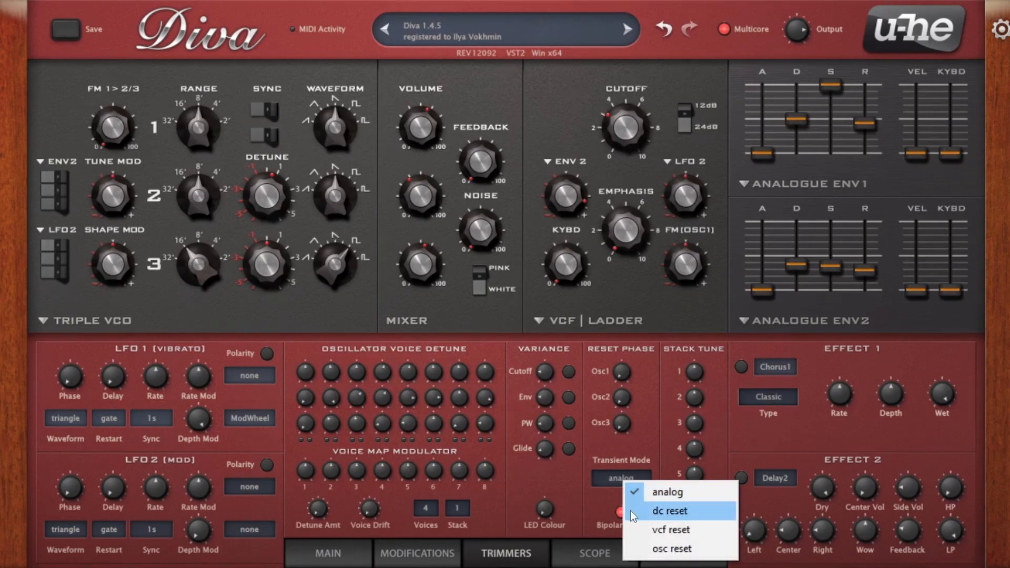
click(668, 549)
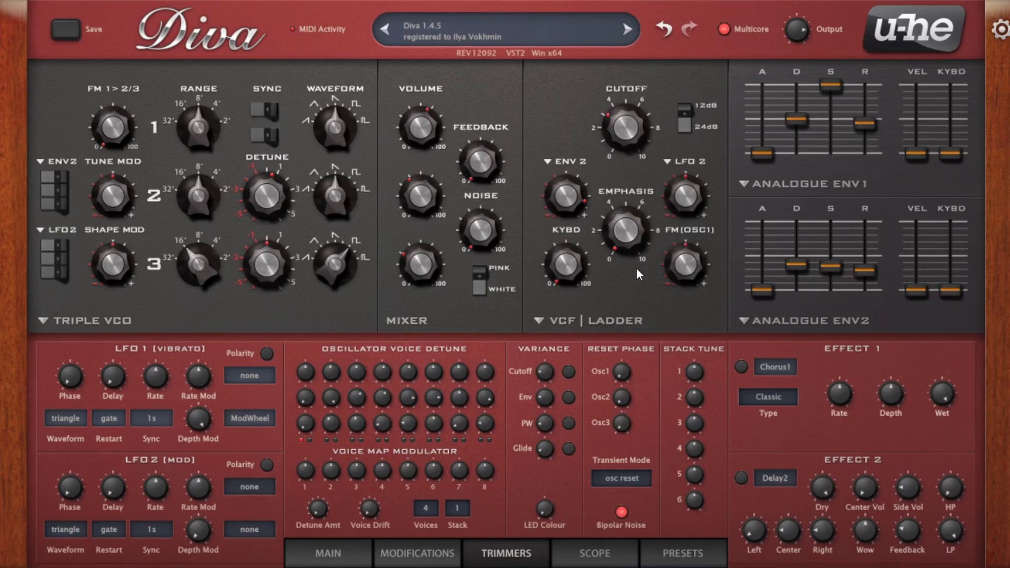
click(612, 475)
click(626, 483)
click(636, 481)
click(669, 529)
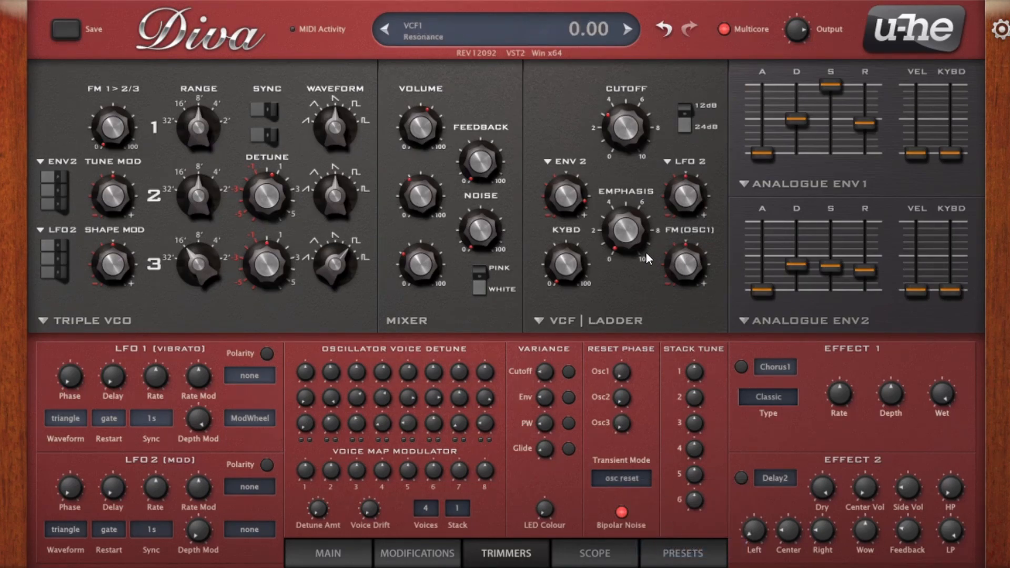
Step: Sweep the filter cutoff down and up, and set the release of both envelopes to 0
drag(631, 150, 588, 188)
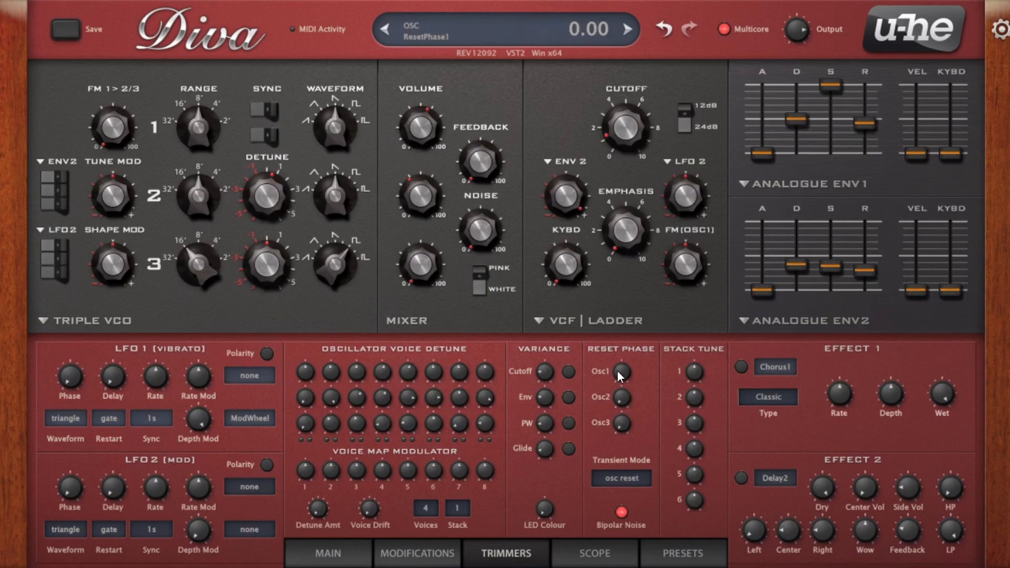
drag(627, 126, 627, 58)
drag(866, 111, 885, 210)
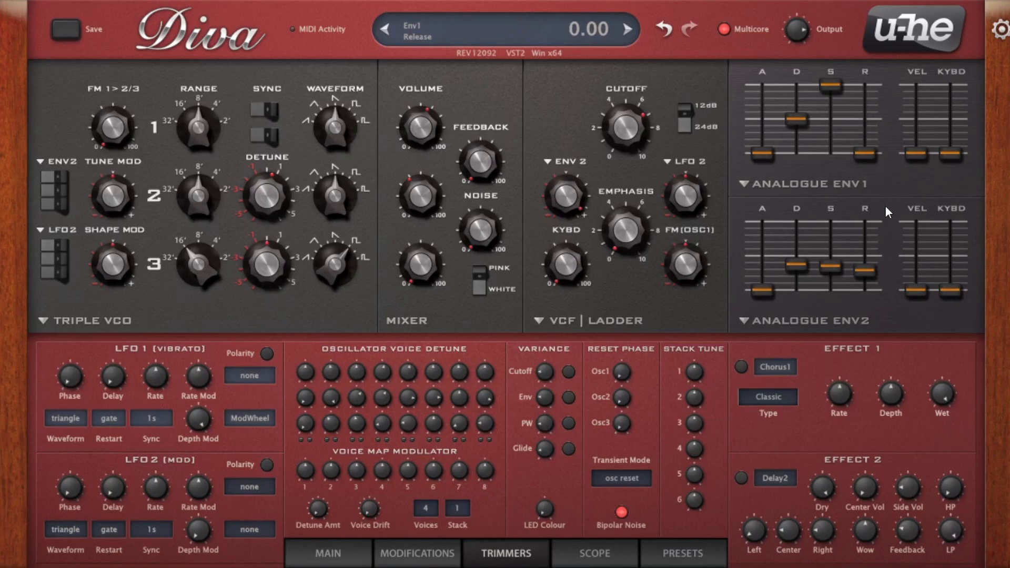
drag(875, 262, 869, 308)
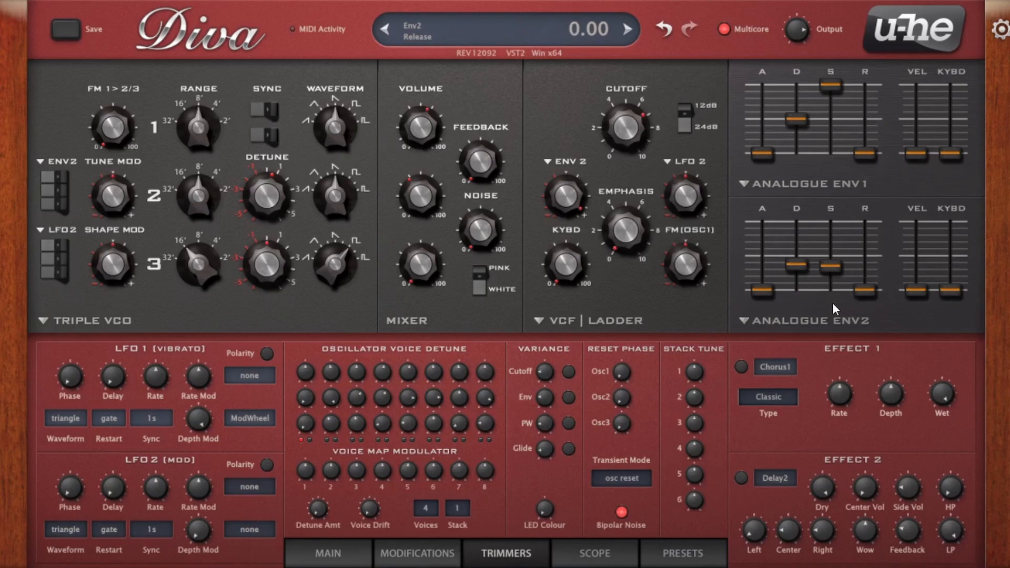
Step: Try different Reset Phase values for the three oscillators, including 84.50 for Osc1
drag(624, 371, 614, 293)
drag(623, 396, 612, 281)
drag(628, 375, 627, 310)
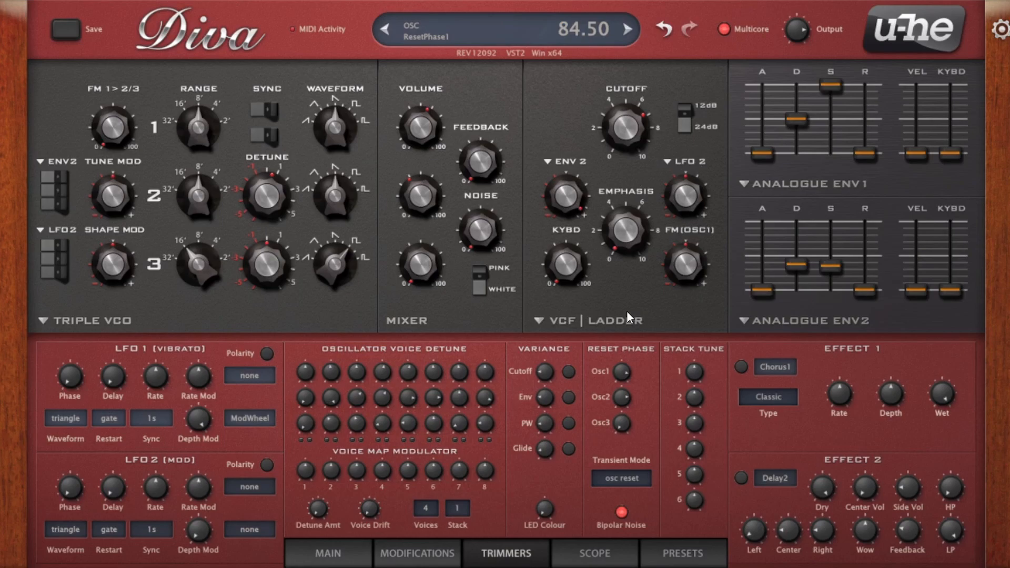
drag(620, 424, 618, 469)
drag(617, 400, 623, 387)
mouse_move(623, 400)
mouse_down()
mouse_move(626, 378)
mouse_move(622, 391)
mouse_up()
drag(620, 438, 620, 446)
drag(624, 403, 634, 341)
Step: Lower the filter cutoff and set envelope 2's sustain to 0
drag(629, 127, 588, 247)
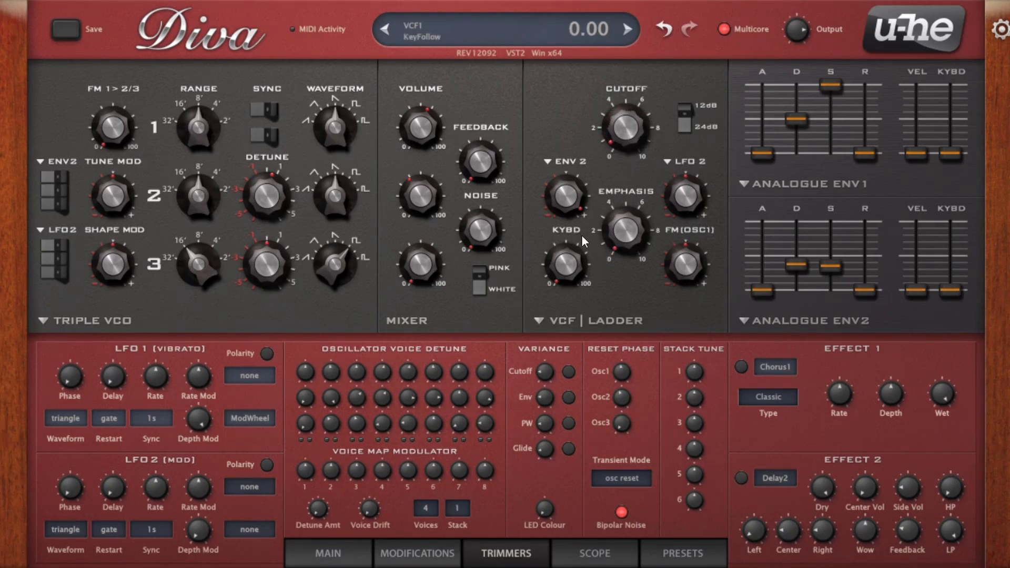
drag(831, 266, 835, 305)
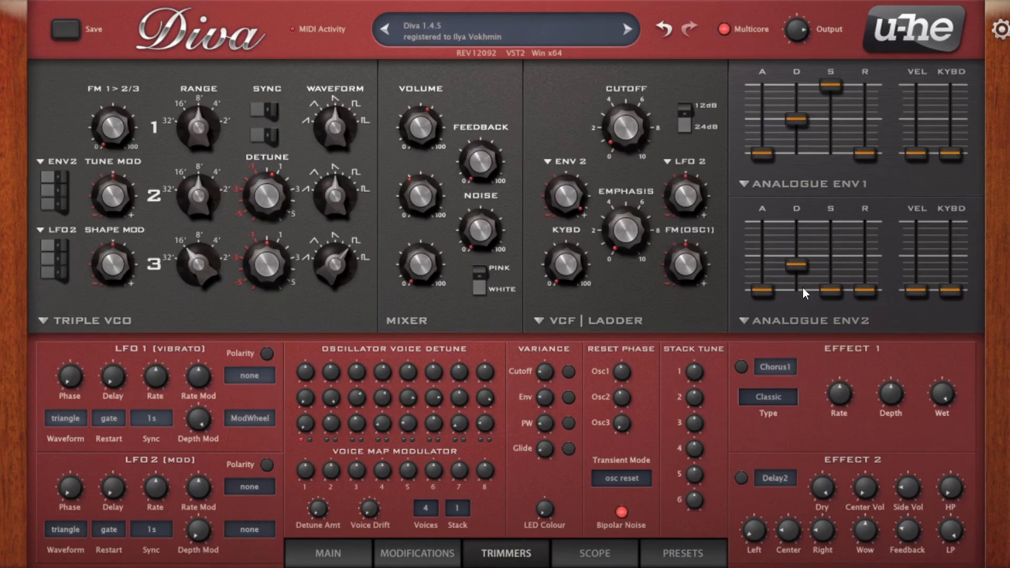
Step: Compare the analog and osc reset Transient Modes with the short envelopes, leaving the mode on analog
click(624, 475)
click(643, 481)
click(646, 484)
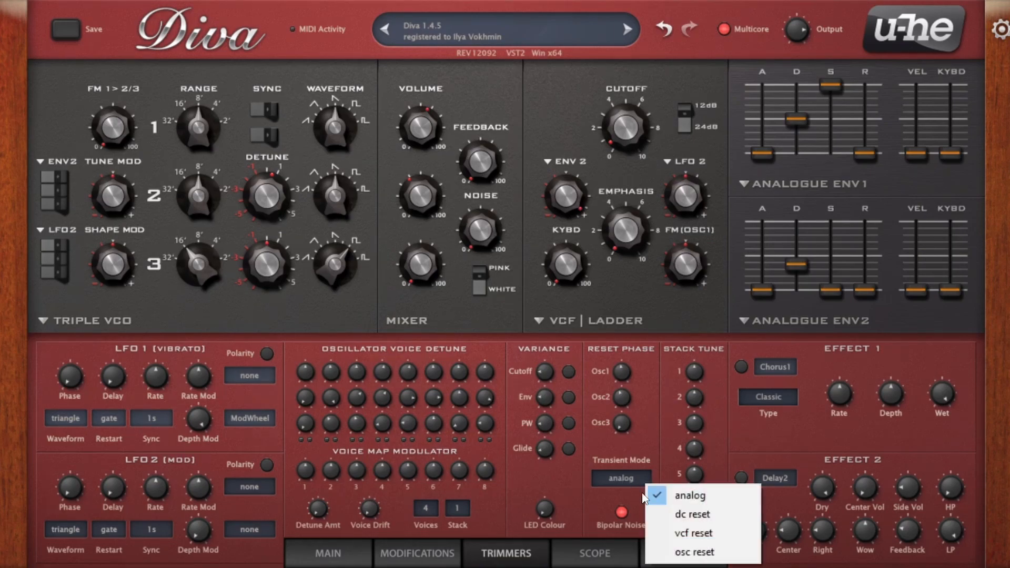
click(687, 553)
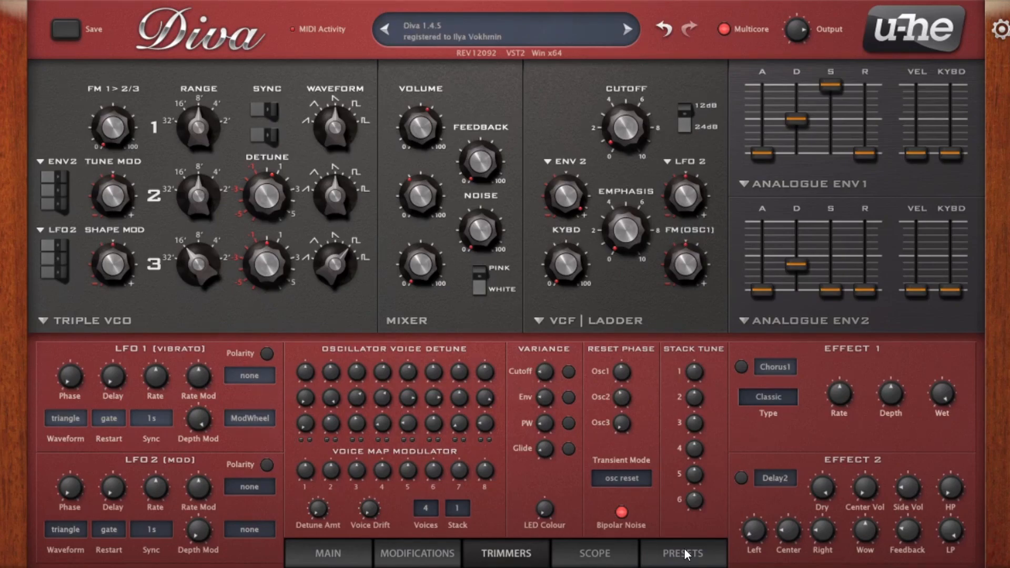
click(611, 481)
click(638, 487)
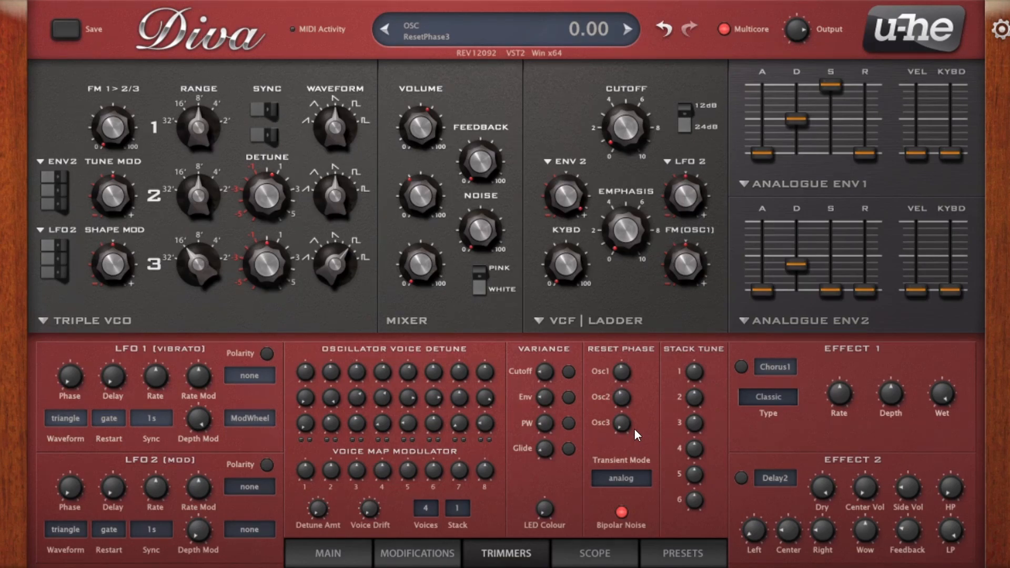
click(609, 476)
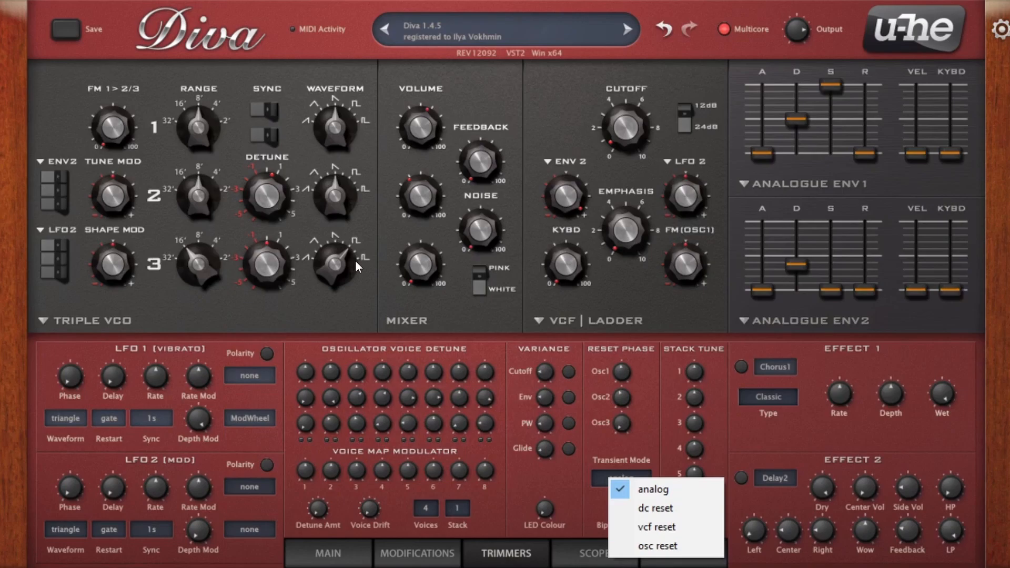
click(637, 337)
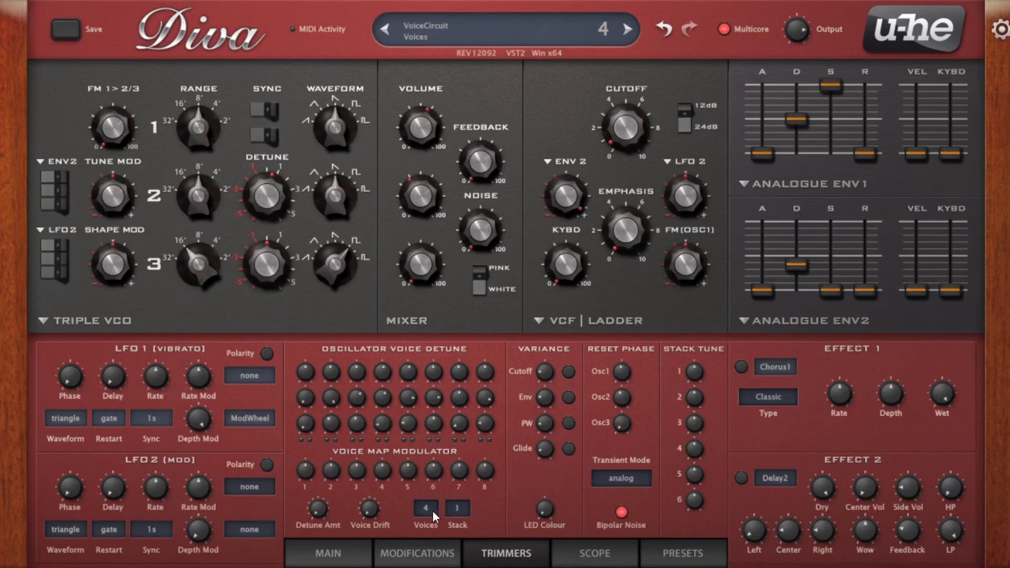
Step: Set the voice Stack to 4, and then raise both Voices and Stack to 6
click(456, 510)
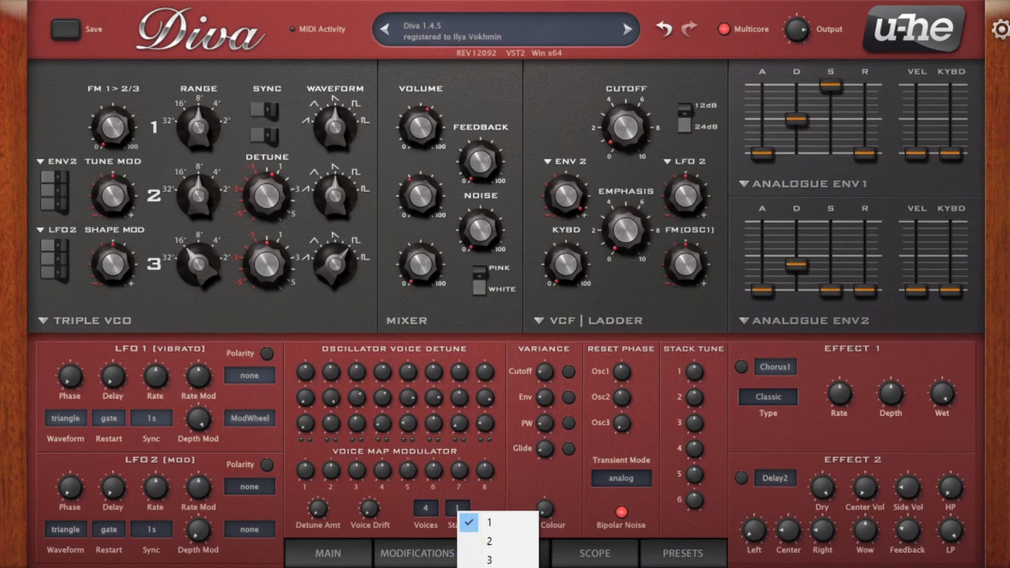
click(490, 567)
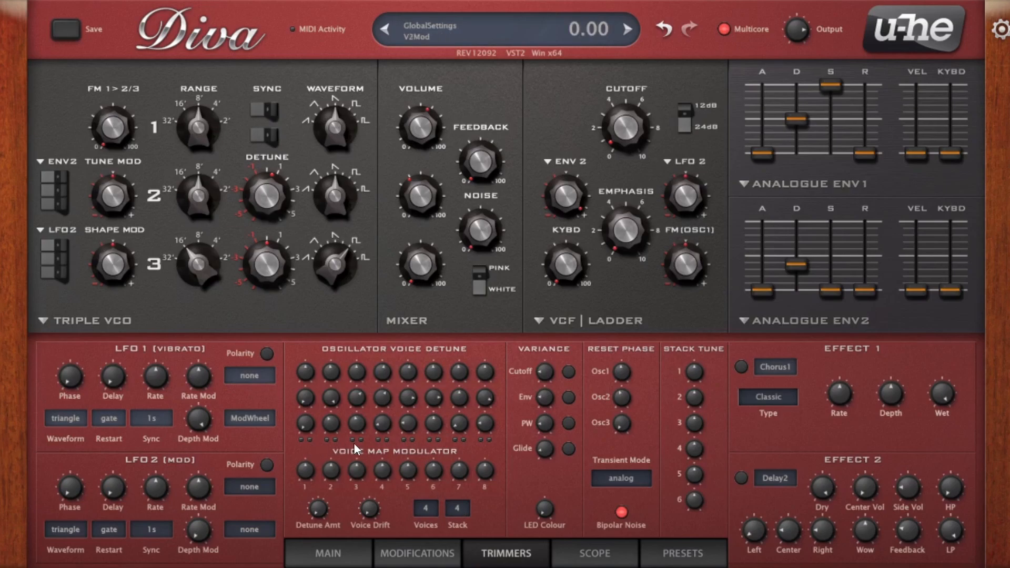
click(426, 508)
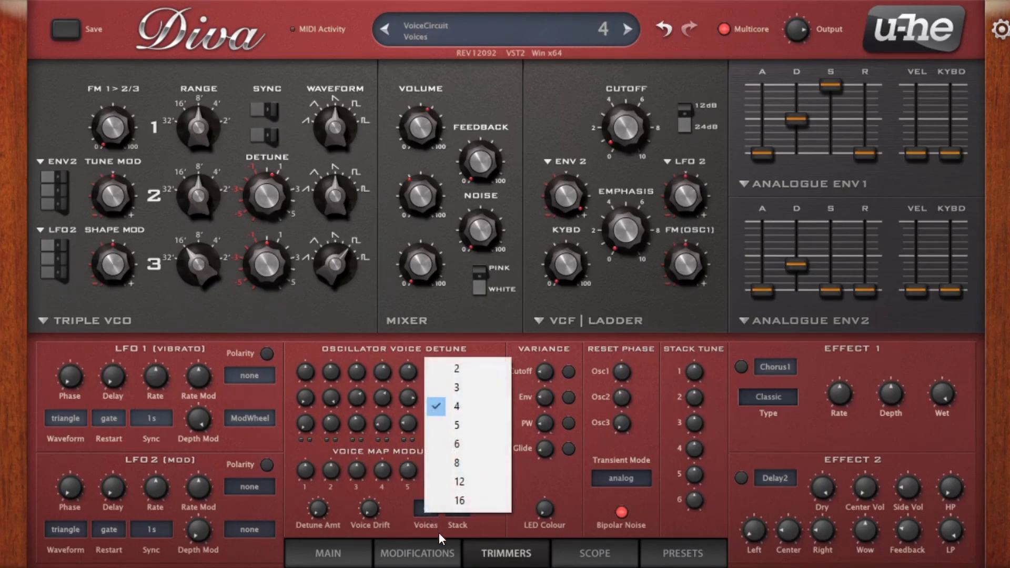
click(457, 443)
click(459, 506)
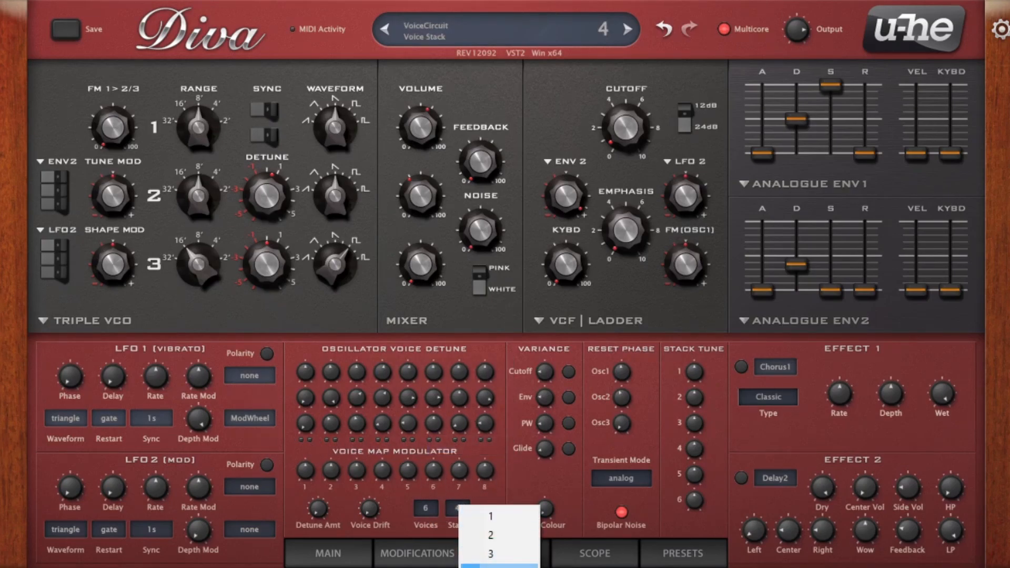
click(491, 567)
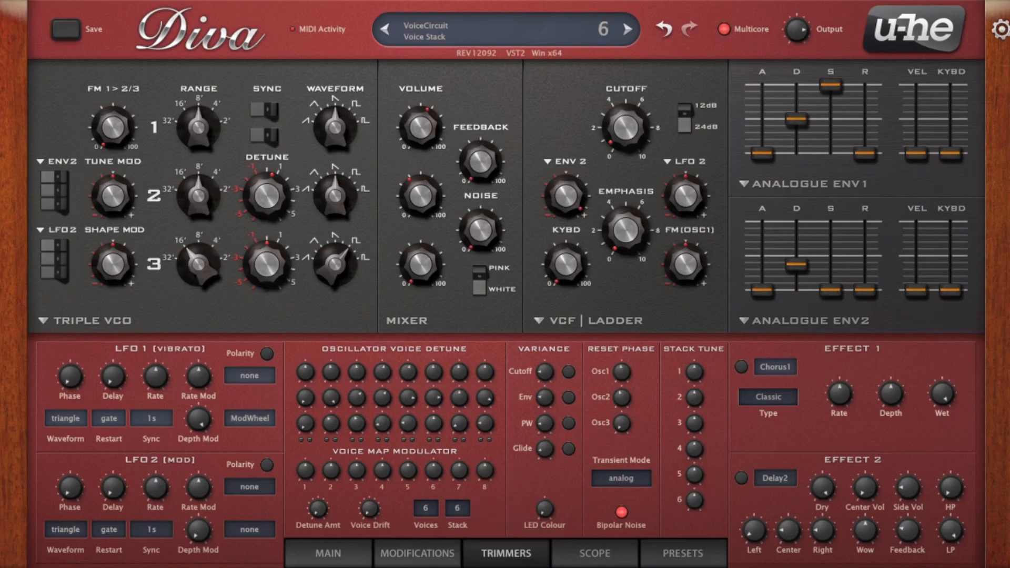
Step: Set both the Voices and the Stack count to 3
click(431, 508)
click(456, 385)
click(462, 509)
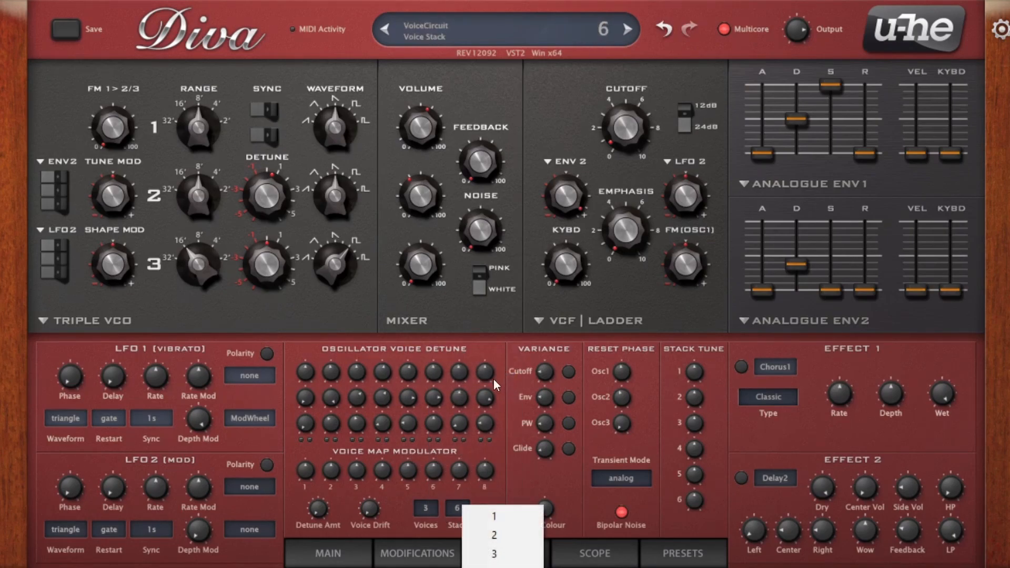
click(515, 549)
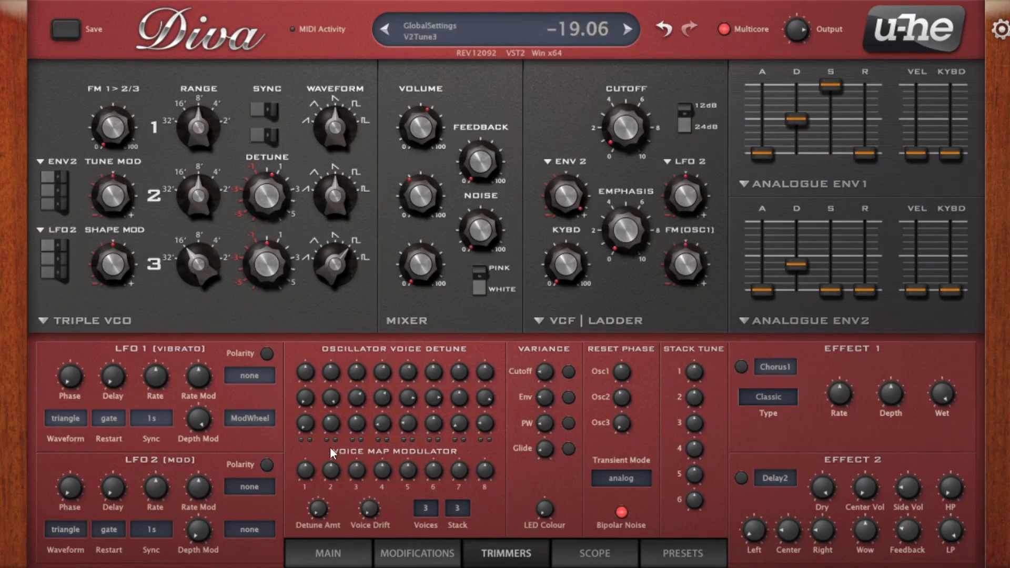
Step: Raise the filter cutoff and increase the voice Detune Amt
drag(626, 137, 620, 14)
drag(320, 512, 328, 400)
Step: Switch the Transient Mode to osc reset for the stacked voices
click(624, 476)
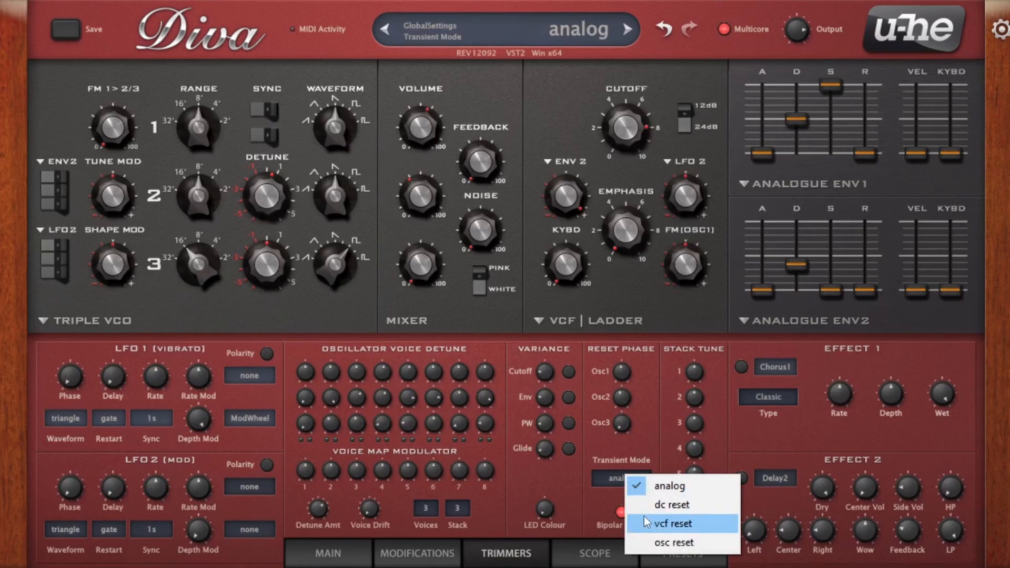
click(656, 542)
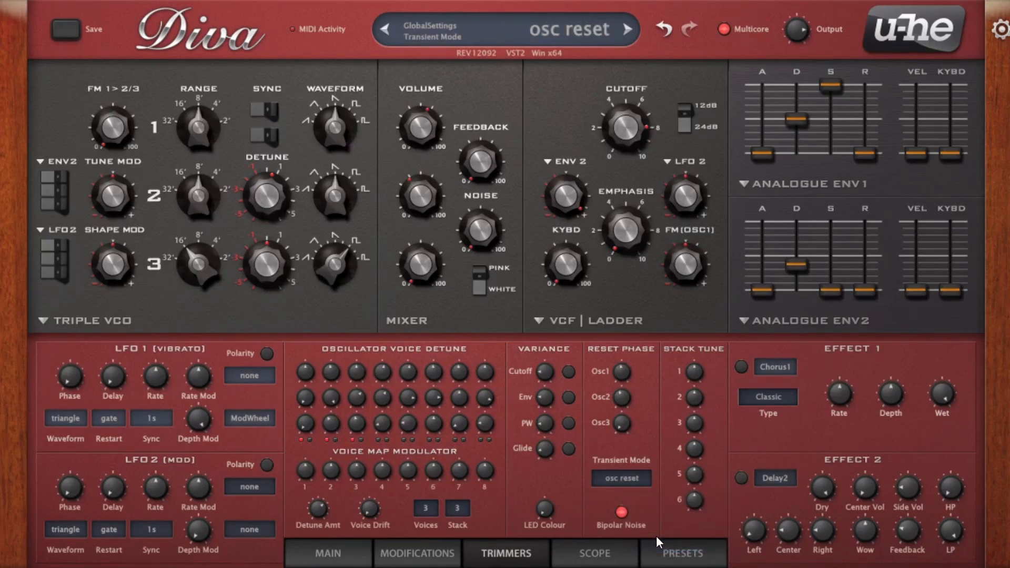
Step: Switch the Transient Mode back to analog and lower the voice Detune Amt
click(613, 481)
click(640, 489)
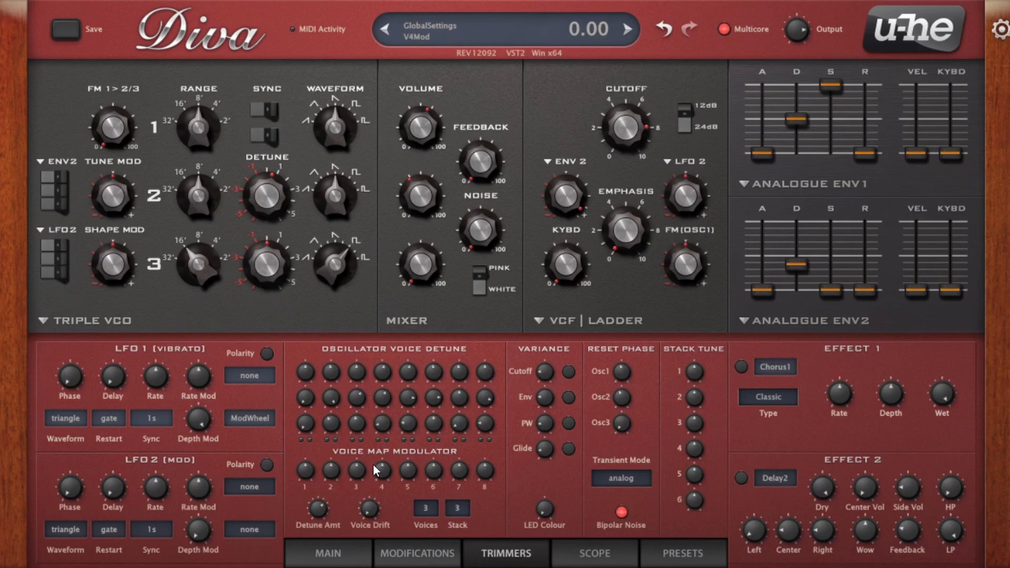
drag(316, 508, 332, 559)
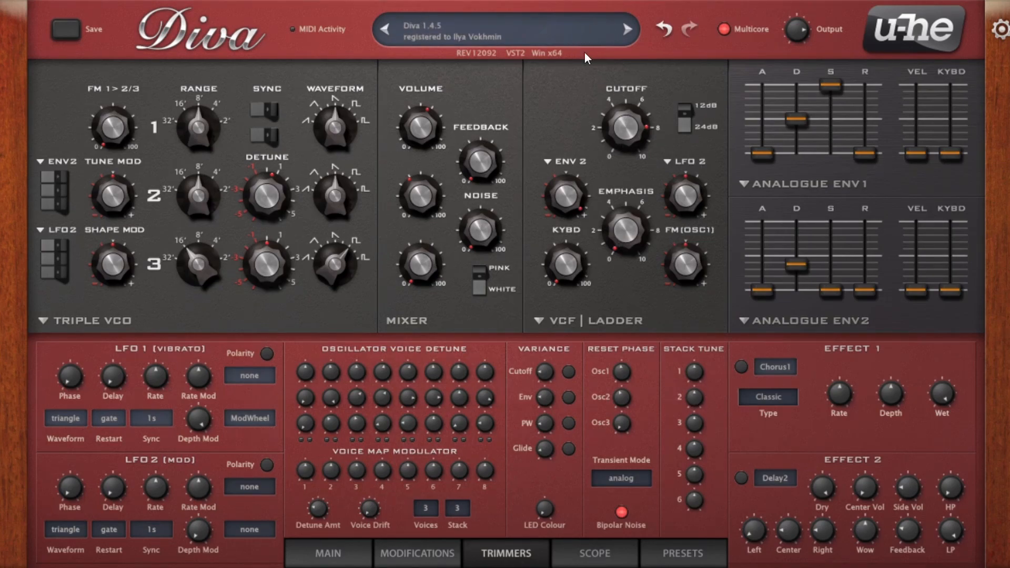
Step: Adjust the Stack Tune of voices 2 and 3 to spread the stacked voices in pitch
drag(697, 399, 710, 354)
drag(704, 413, 718, 300)
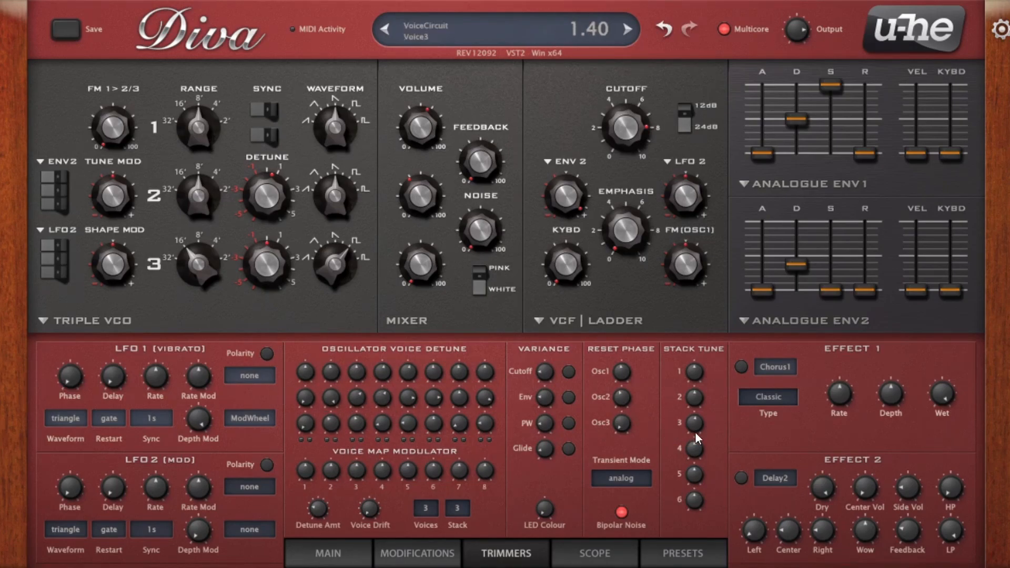
drag(696, 419, 686, 480)
drag(697, 423, 703, 377)
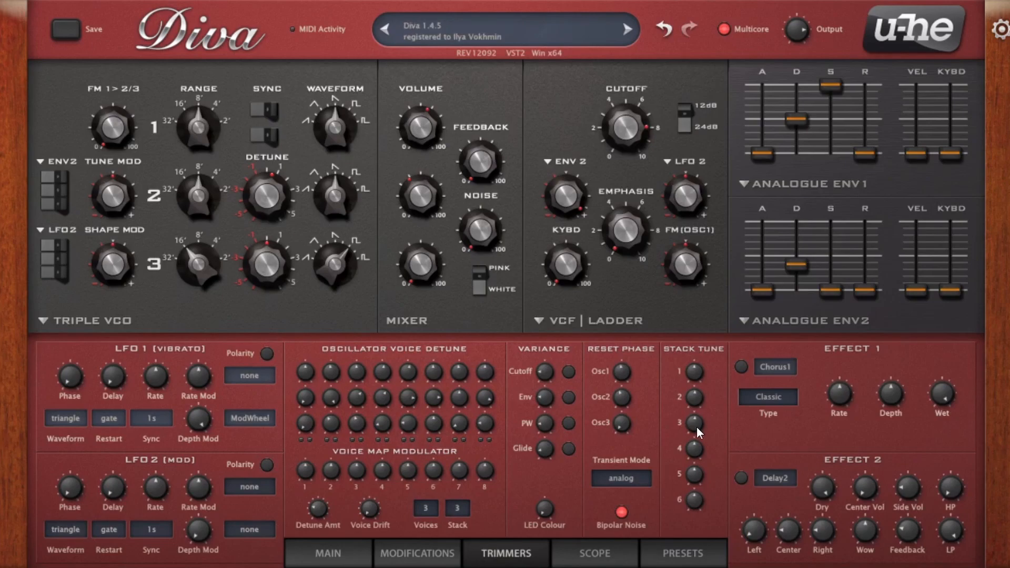
Step: Set the Stack Tune of voice 2 to 1.45, and then readjust voices 2 and 3 by small amounts
drag(697, 401, 700, 399)
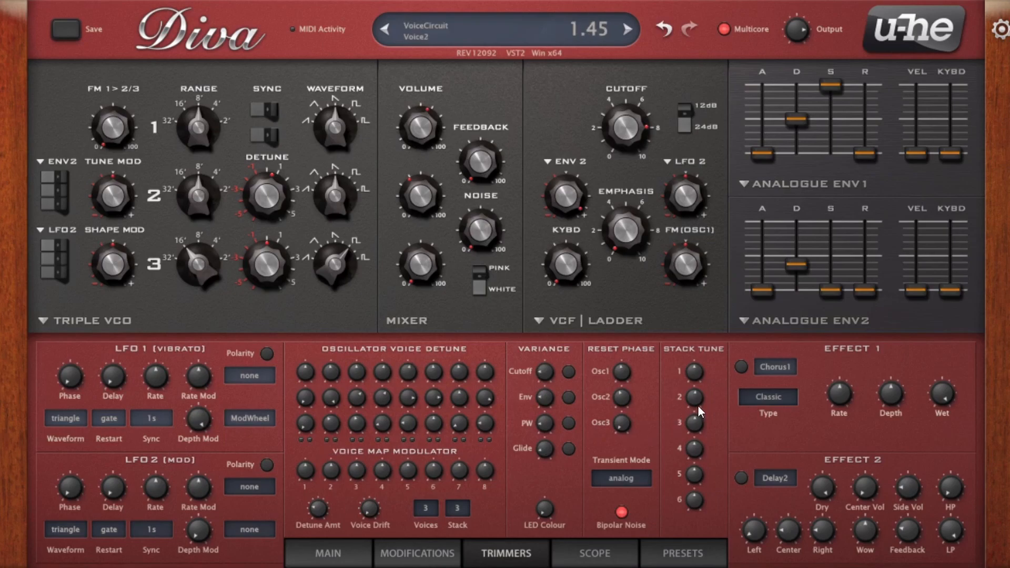
mouse_move(698, 404)
mouse_down()
mouse_move(696, 395)
mouse_move(696, 420)
mouse_up()
mouse_move(696, 434)
drag(693, 427, 694, 406)
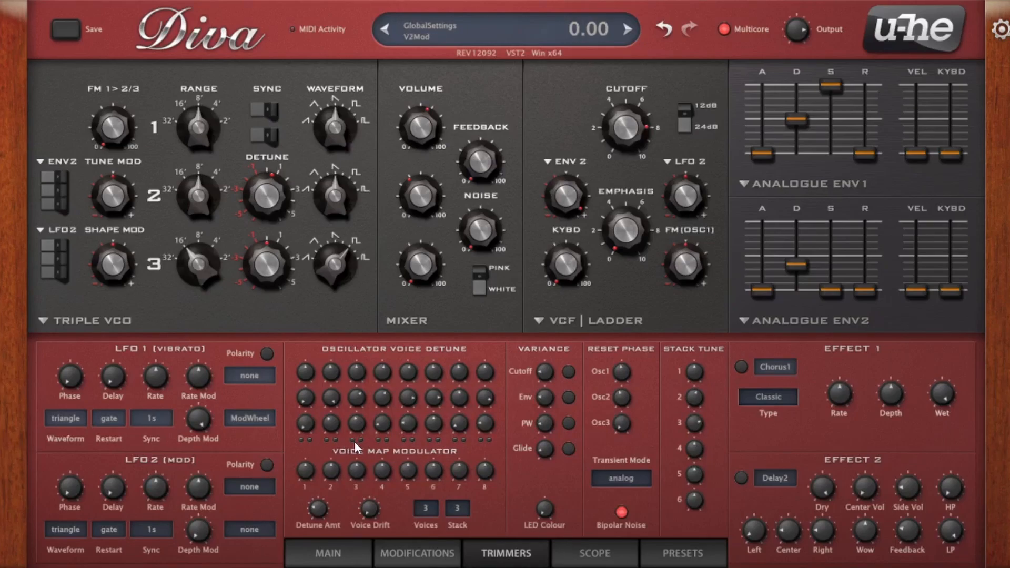
drag(699, 428, 698, 426)
Step: Set the voice Stack to 1
click(463, 510)
click(469, 520)
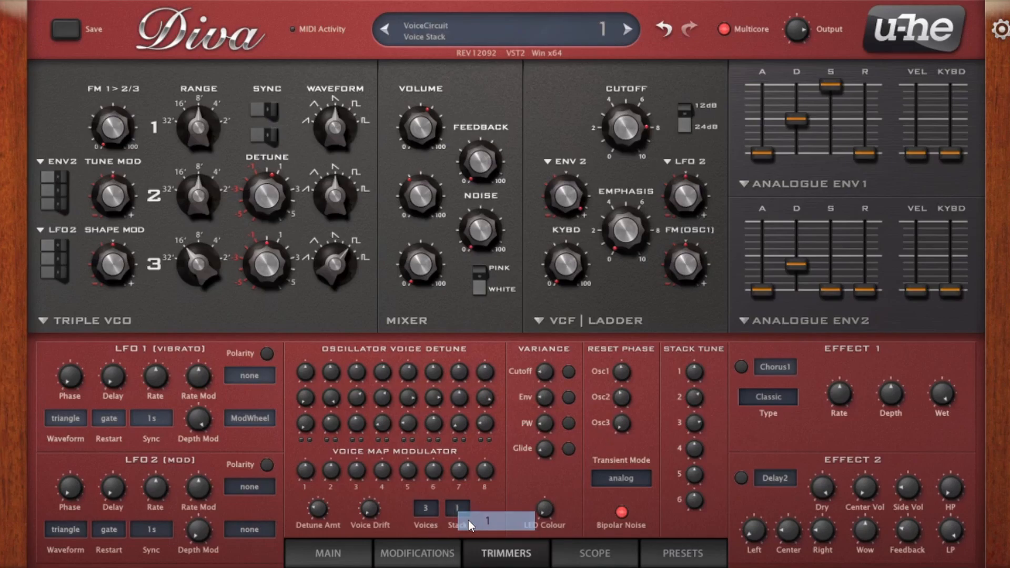
click(428, 509)
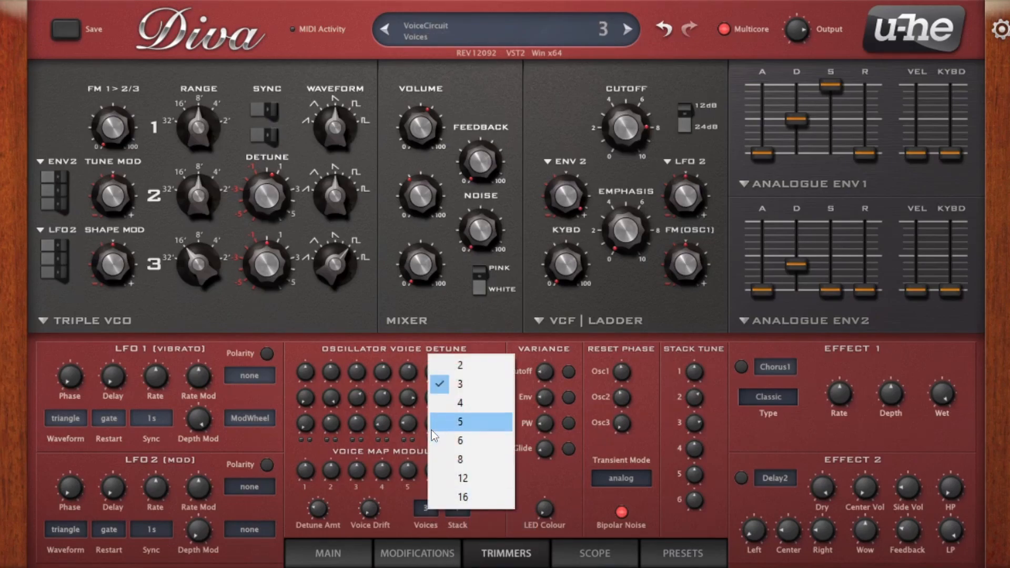
click(342, 549)
click(319, 470)
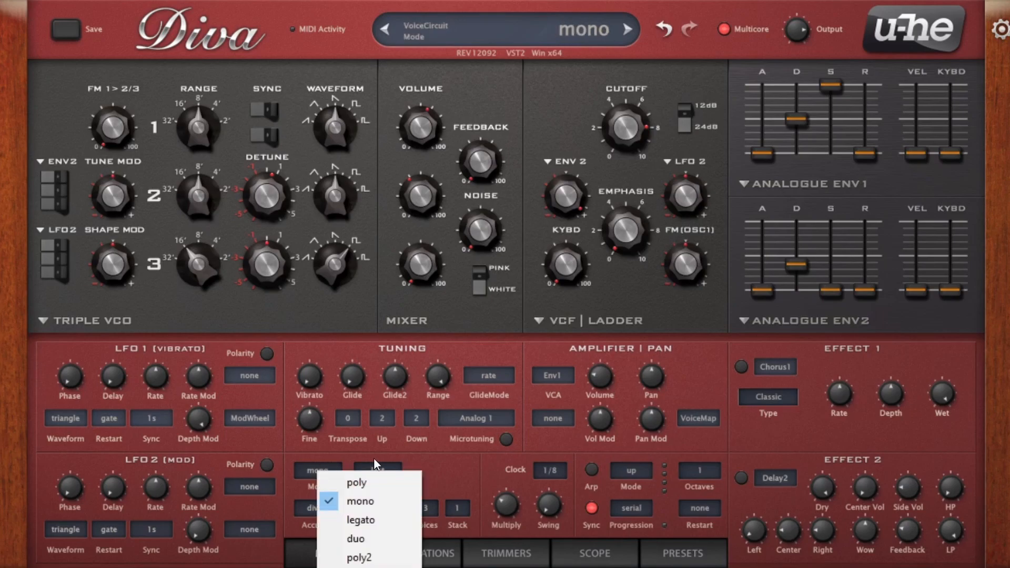
click(437, 458)
click(445, 550)
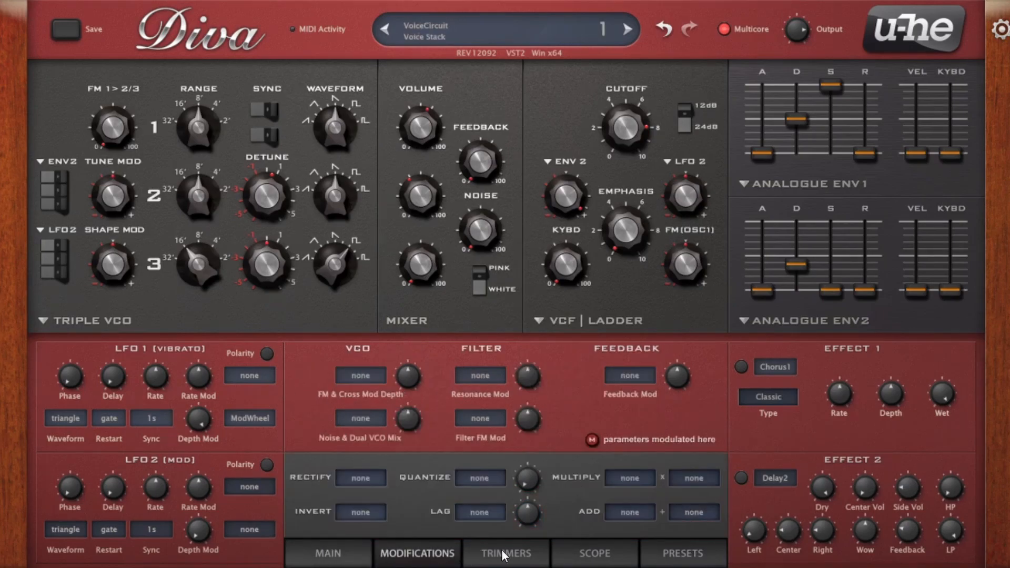
click(466, 551)
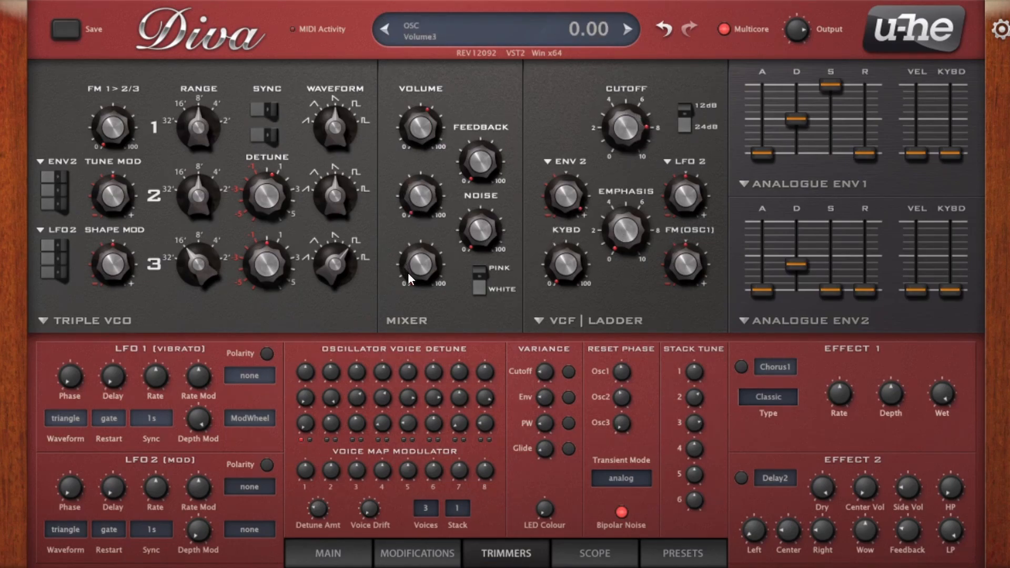
Step: Raise the filter cutoff, and on the oscilloscope adjust the Frequency and set the Scale to 1.70
drag(623, 129, 609, 109)
drag(627, 145, 626, 137)
click(595, 553)
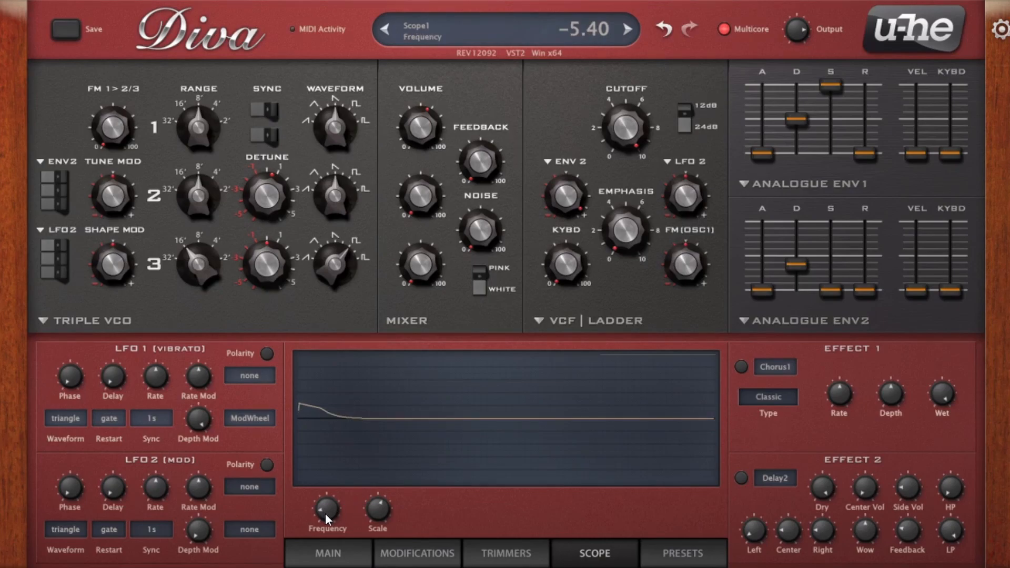
drag(323, 514, 324, 502)
mouse_move(387, 516)
mouse_down()
mouse_move(380, 493)
mouse_move(378, 508)
mouse_up()
Step: Try the oscilloscope display modes fast, glow, fire and wind, and then set it back to fast
right_click(491, 407)
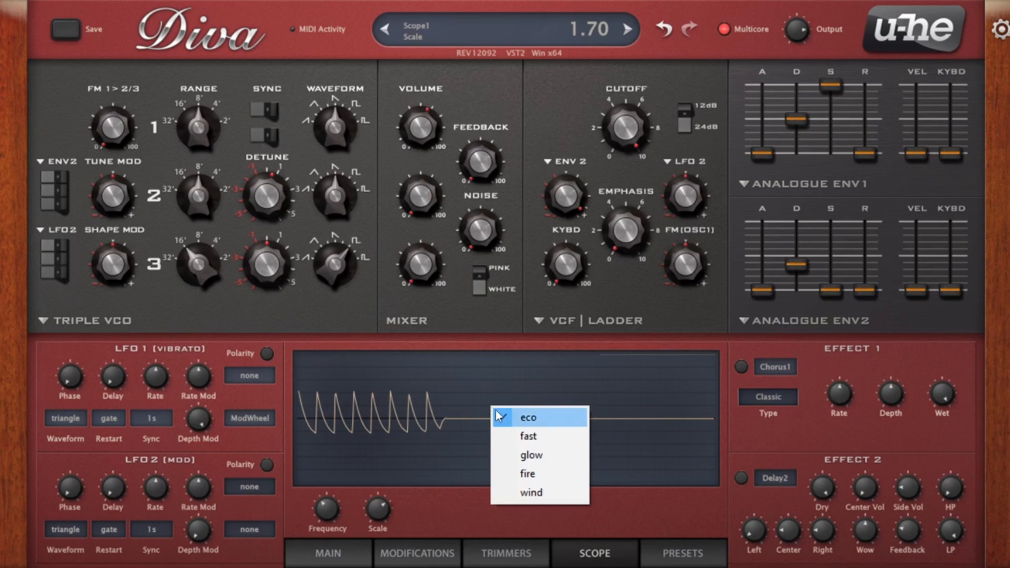
click(502, 437)
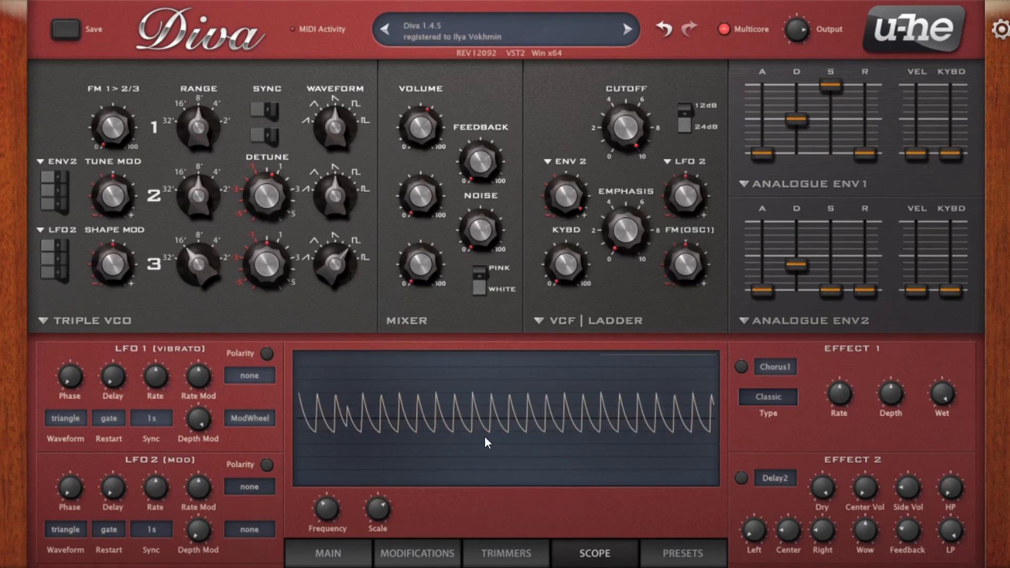
right_click(449, 407)
click(476, 454)
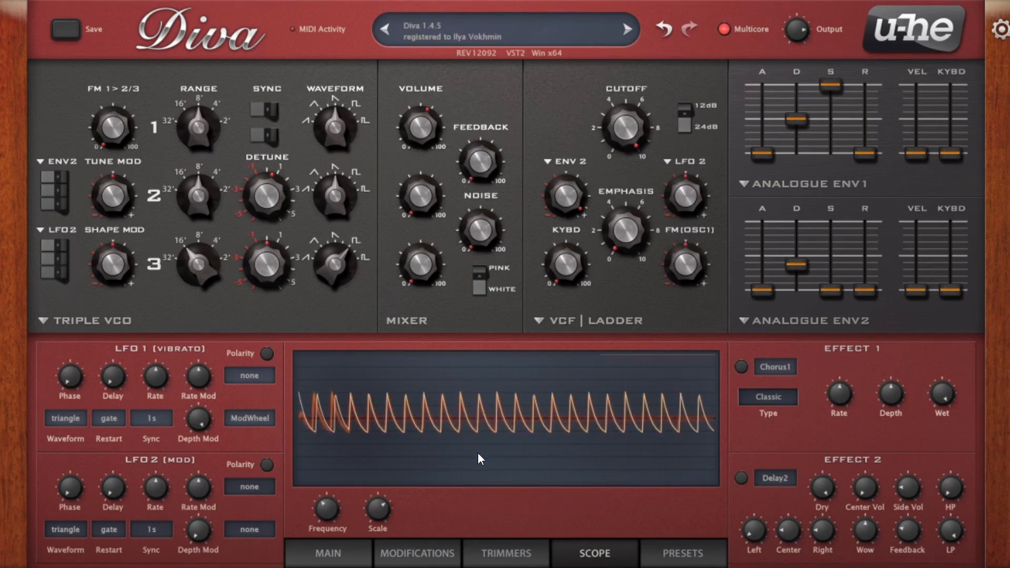
right_click(432, 410)
click(469, 481)
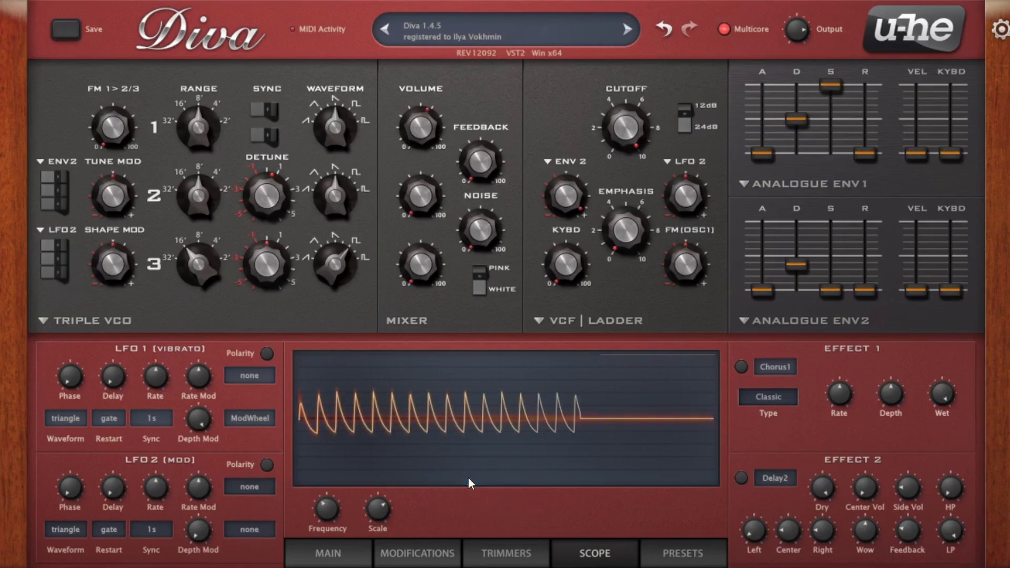
right_click(434, 437)
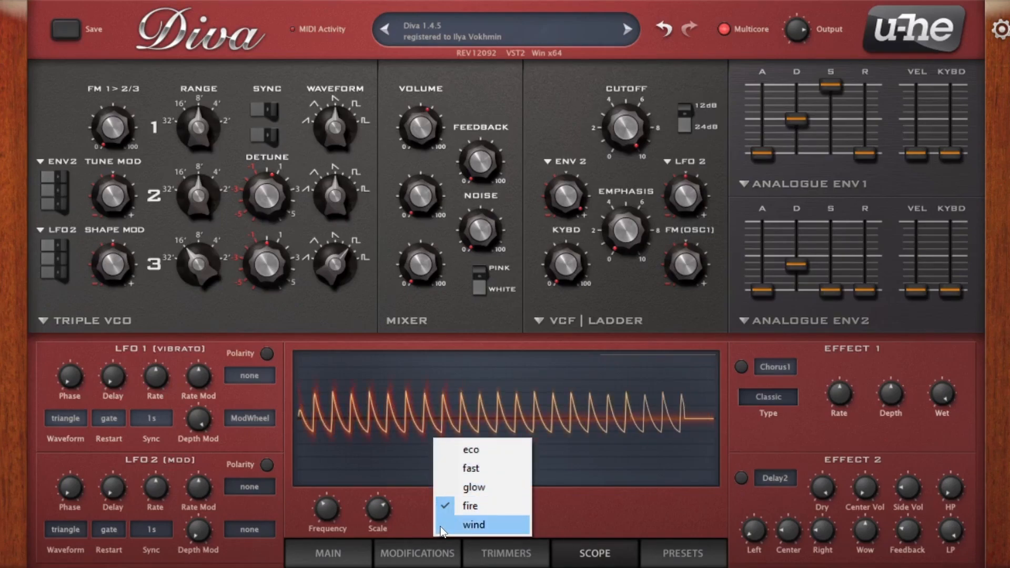
click(468, 525)
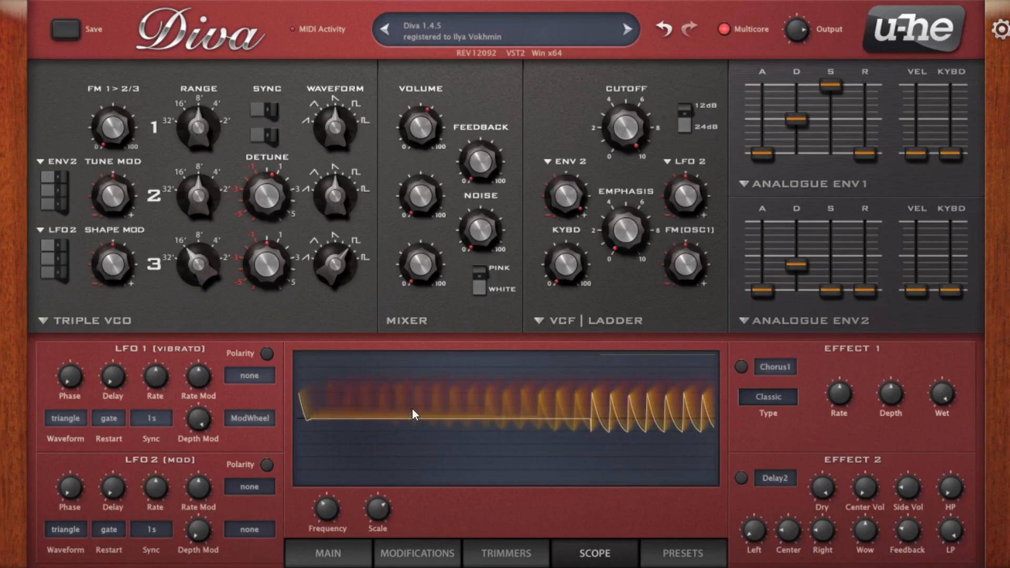
right_click(414, 386)
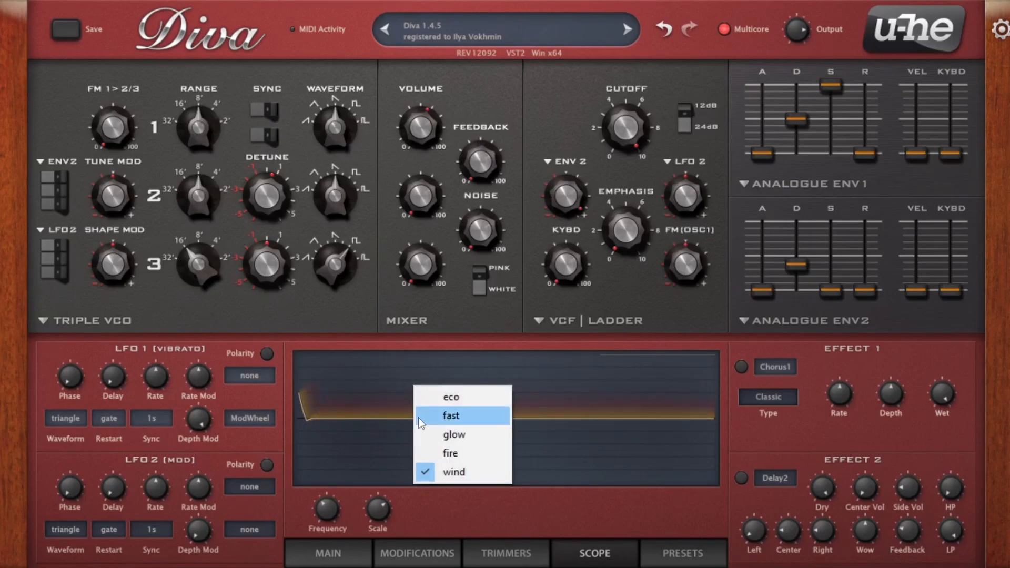
click(436, 422)
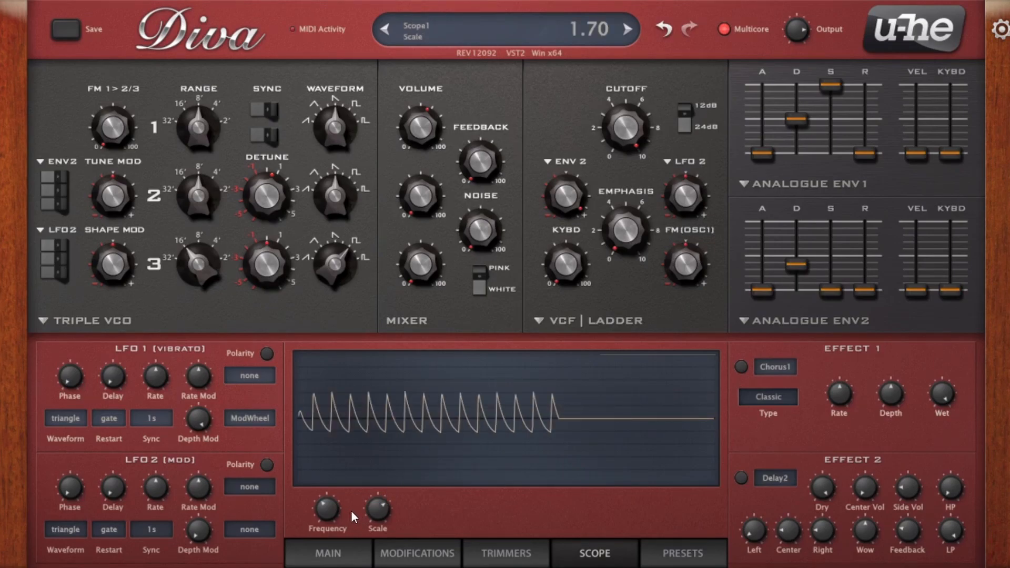
Step: Raise oscillator 2's mixer volume to 18.50 and readjust the oscilloscope's Scale
drag(421, 215, 427, 191)
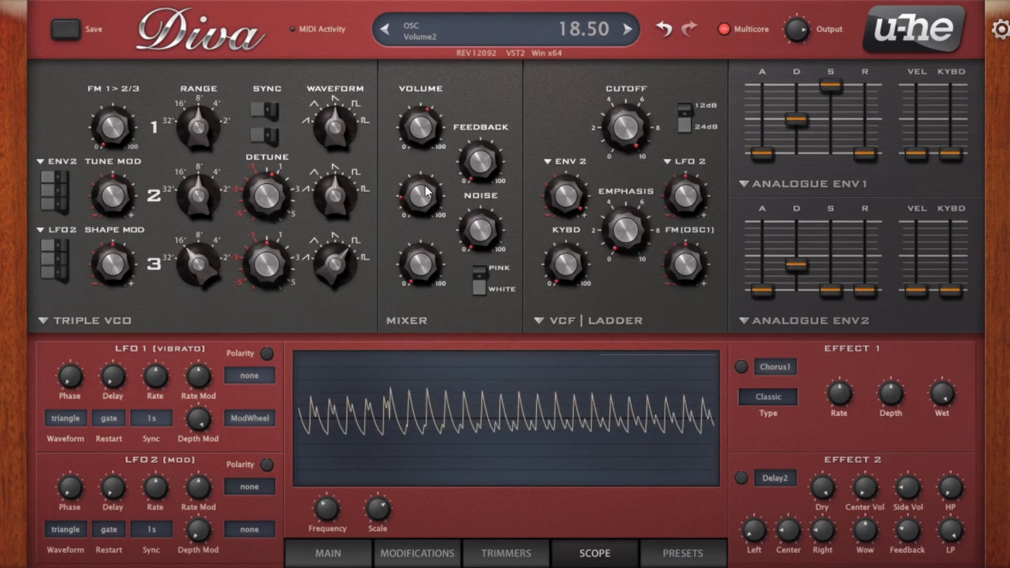
drag(377, 509, 343, 501)
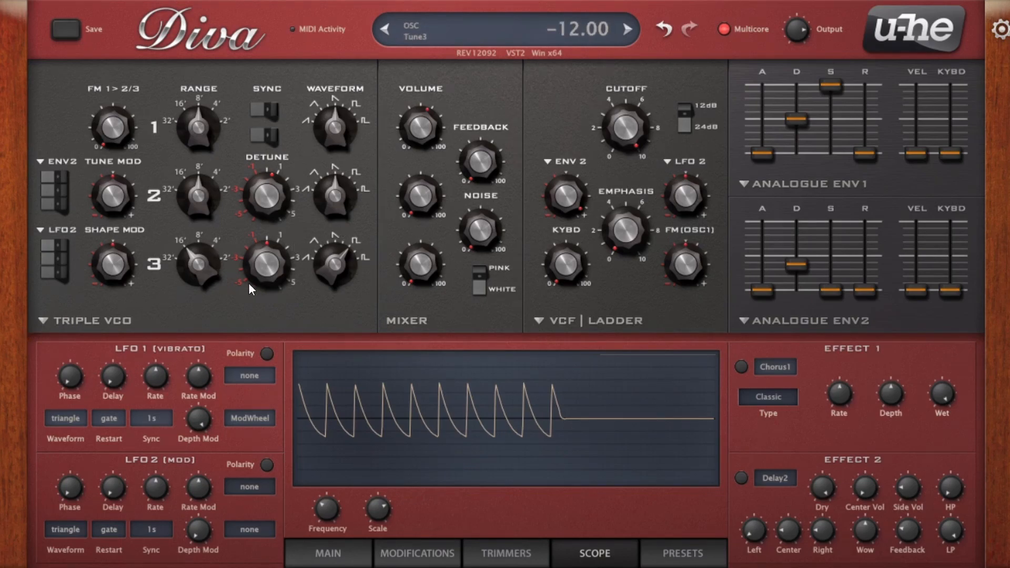
Step: Switch the oscillator model to Dual VCO Eco, and sweep oscillator 1's volume from 0 up to maximum
click(71, 319)
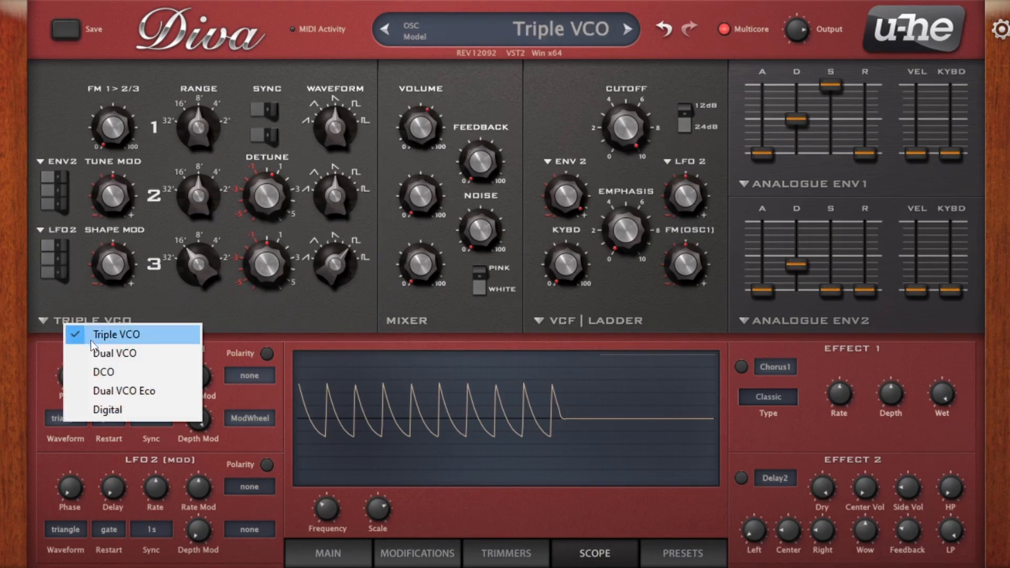
click(108, 384)
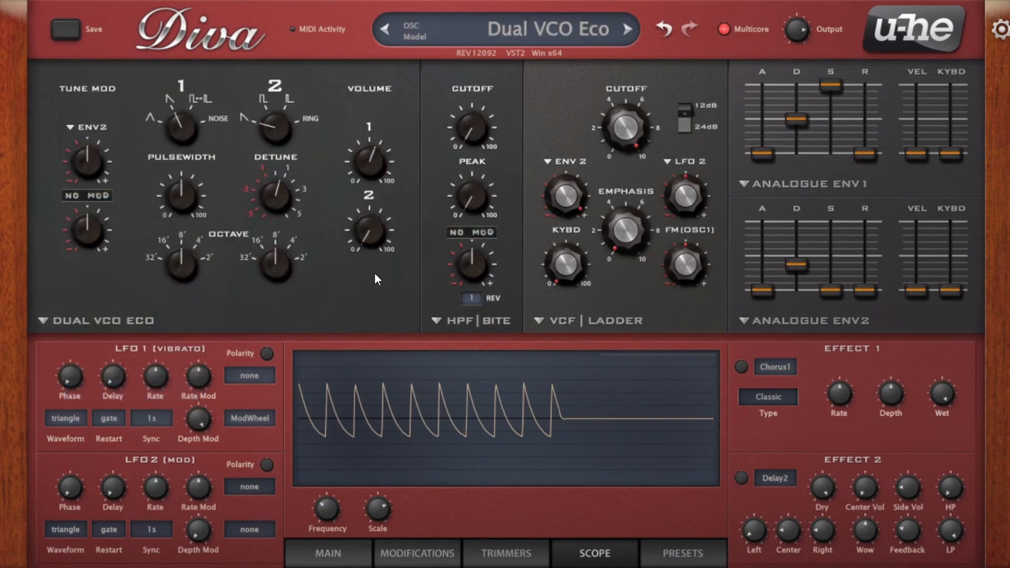
drag(371, 187, 359, 296)
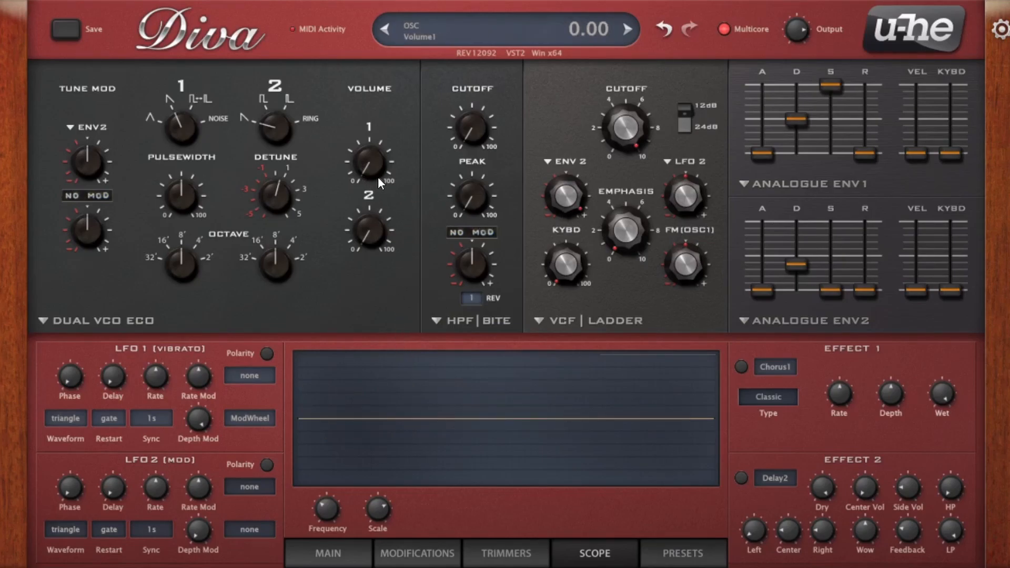
drag(376, 173, 378, 150)
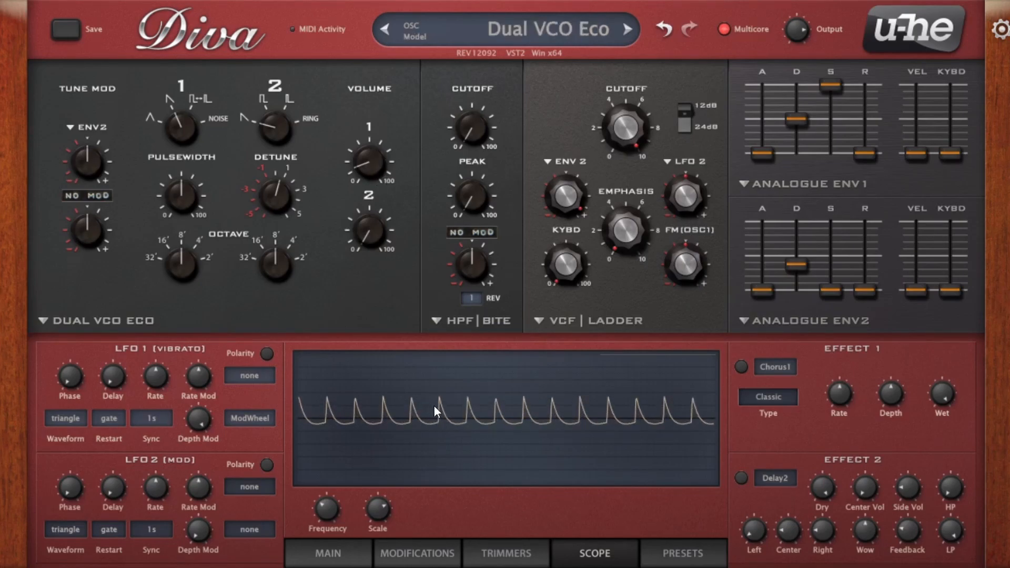
drag(383, 168, 419, 32)
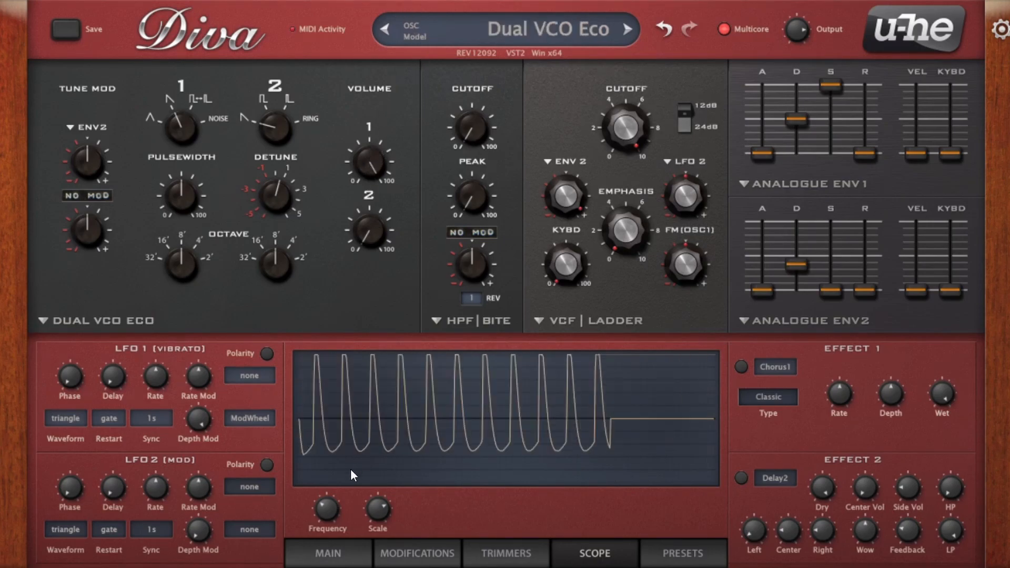
Step: Lower the oscilloscope's Scale, and move oscillator 1's volume to 0, up to maximum, down to 53 and back to 100
drag(375, 516, 327, 515)
drag(376, 167, 380, 359)
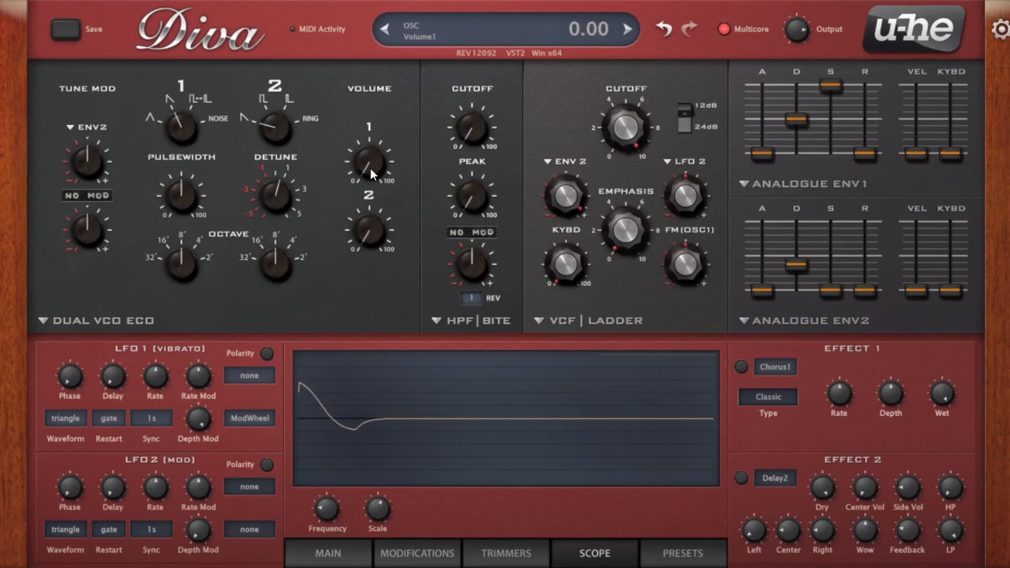
drag(372, 169, 420, 6)
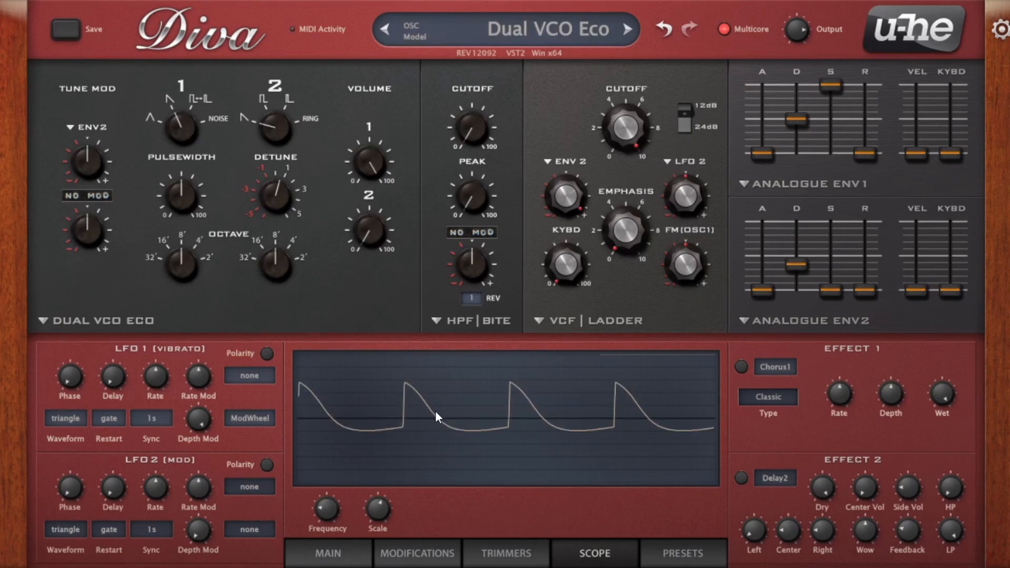
mouse_move(355, 172)
mouse_down()
mouse_move(355, 317)
mouse_move(366, 163)
mouse_move(371, 264)
mouse_move(372, 241)
mouse_up()
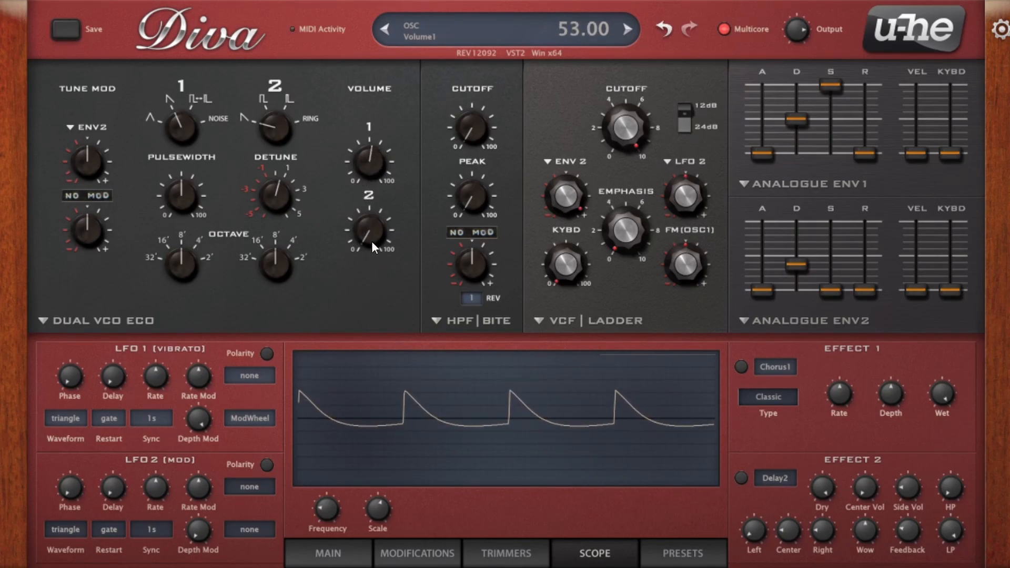
drag(372, 162, 400, 20)
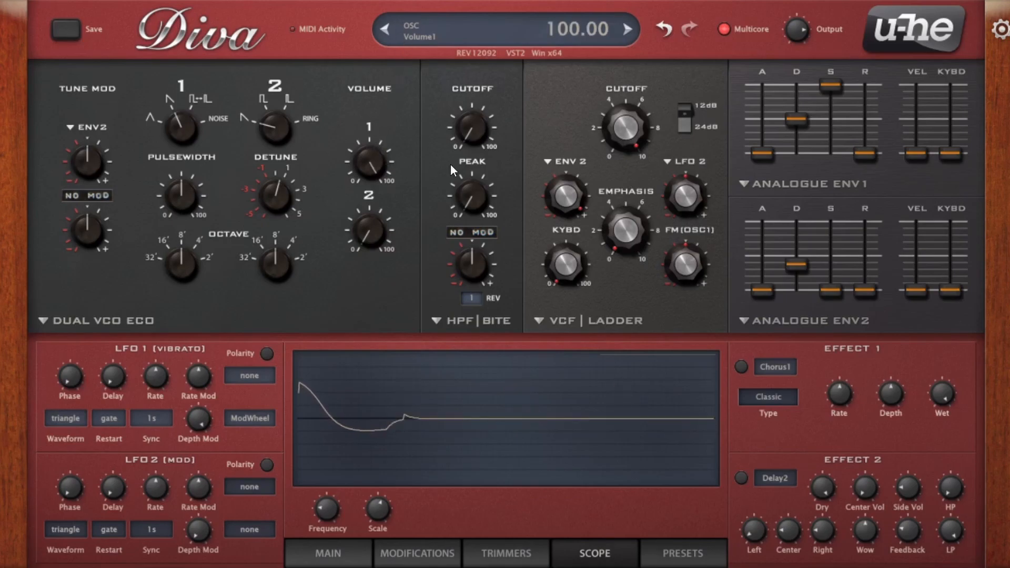